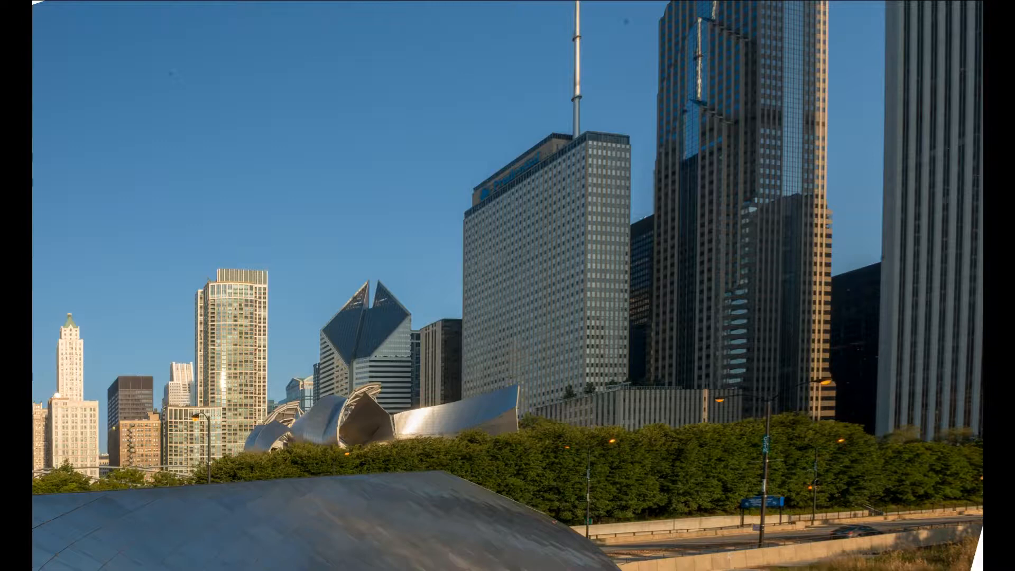
# Exit the full-screen preview and open the photo of the two rowboats at the dock.
pyautogui.press('f')
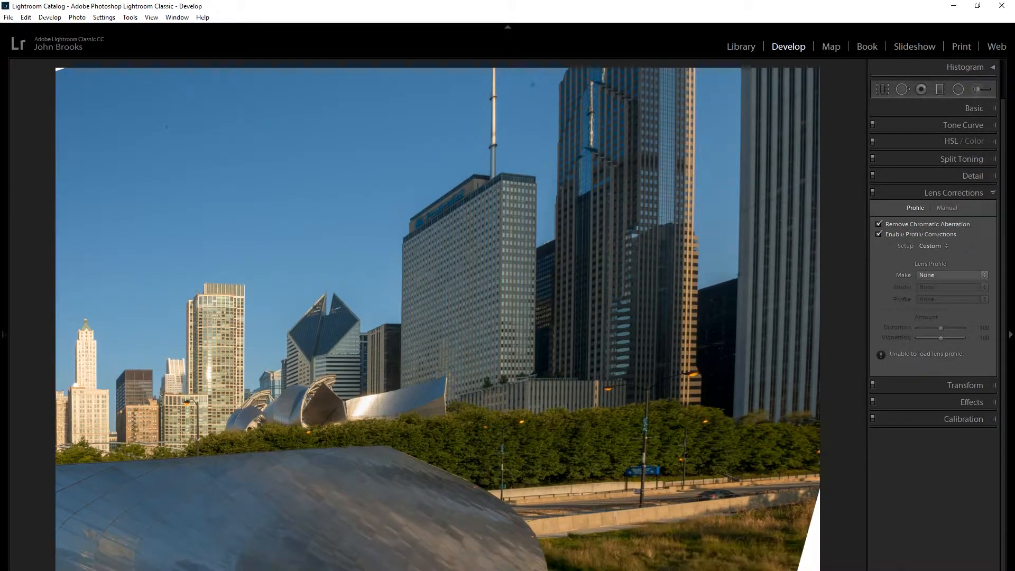
pyautogui.moveTo(507, 570)
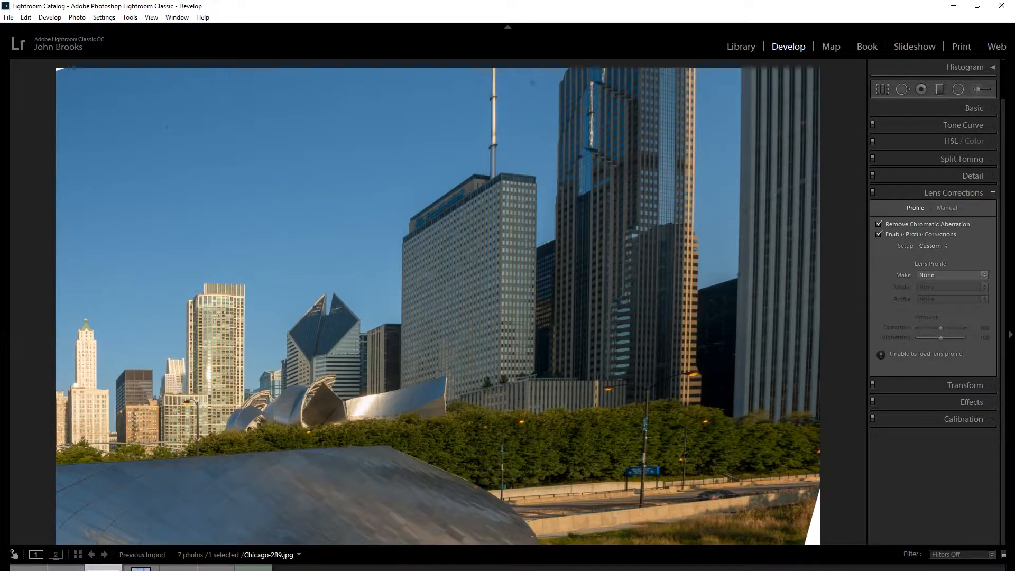
pyautogui.click(71, 567)
pyautogui.click(216, 567)
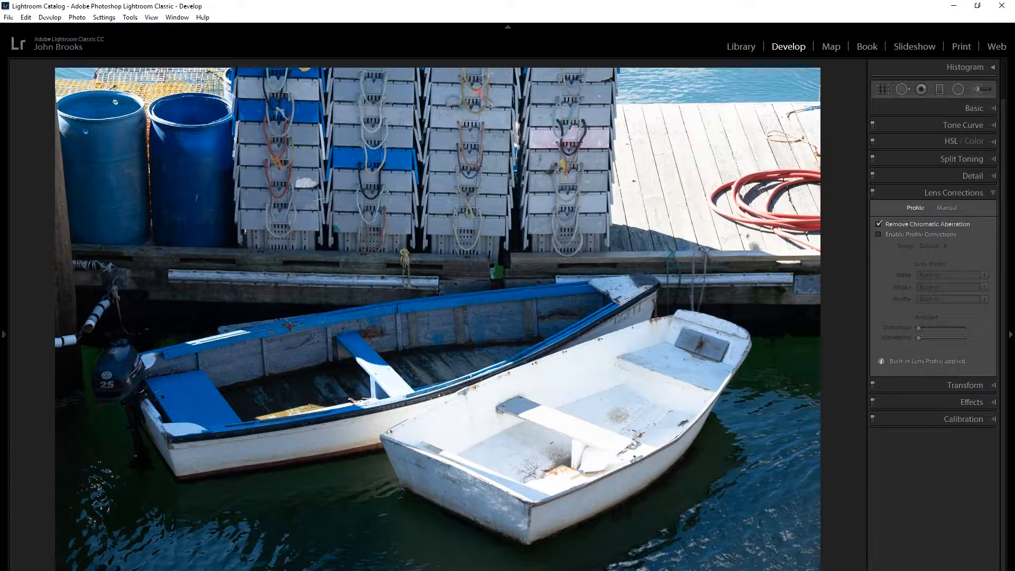
pyautogui.moveTo(244, 570)
# Start an adjustment brush mask on the blue rowboat with exposure reset to 0 and flow at 100.
pyautogui.click(980, 91)
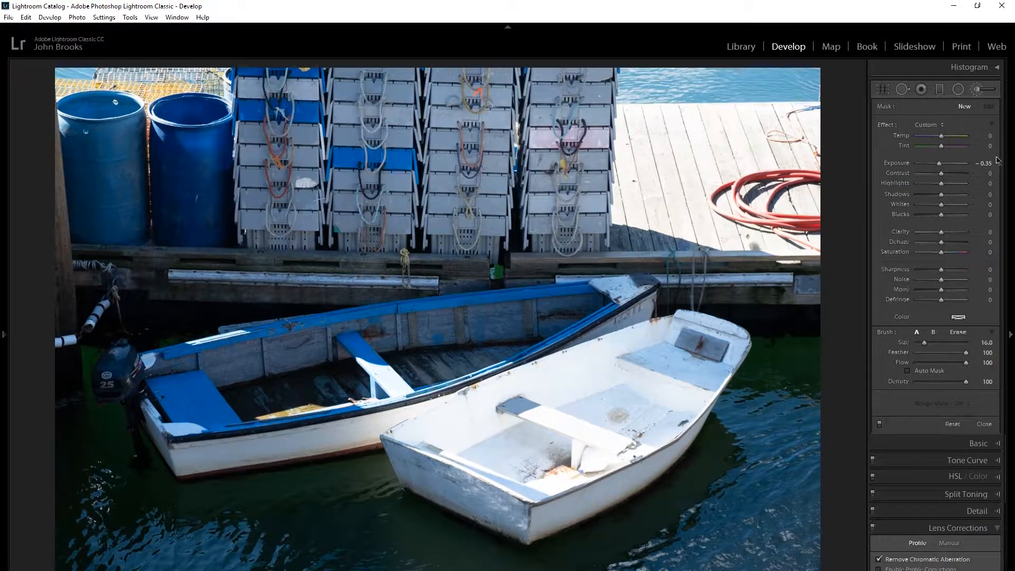
pyautogui.doubleClick(899, 164)
pyautogui.moveTo(966, 365)
pyautogui.mouseDown()
pyautogui.moveTo(947, 364)
pyautogui.moveTo(963, 363)
pyautogui.mouseUp()
pyautogui.click(585, 299)
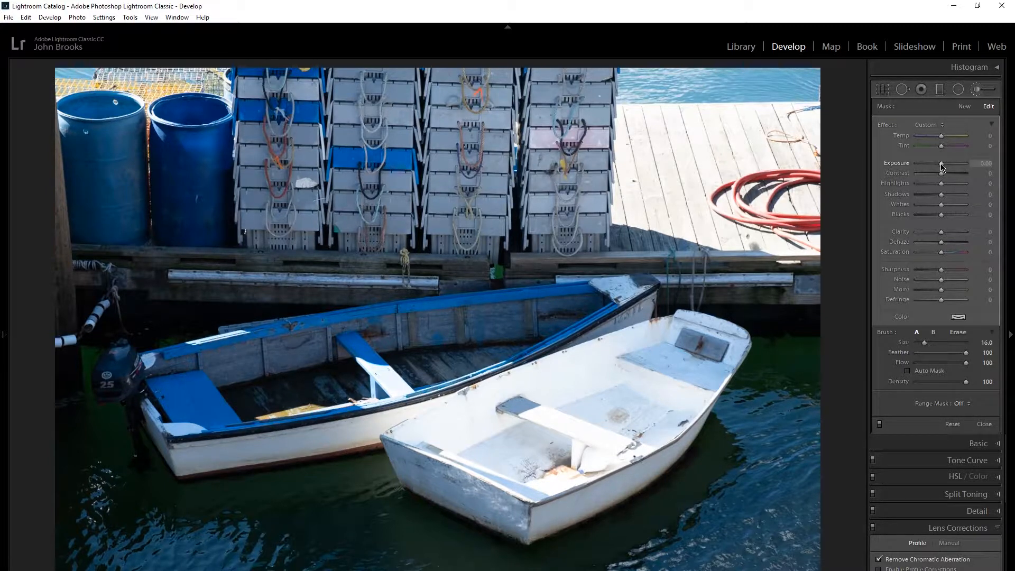
# Set the blue rowboat's brush adjustment to exposure 0.26, shadows 15 and temperature 17.
pyautogui.moveTo(941, 164); pyautogui.dragTo(945, 165)
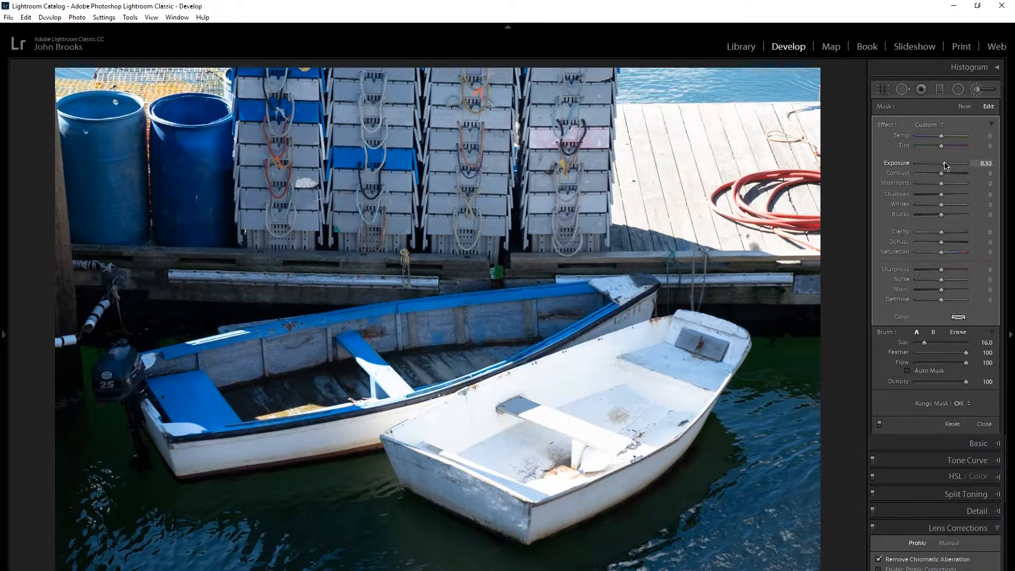
pyautogui.moveTo(946, 166); pyautogui.dragTo(944, 165)
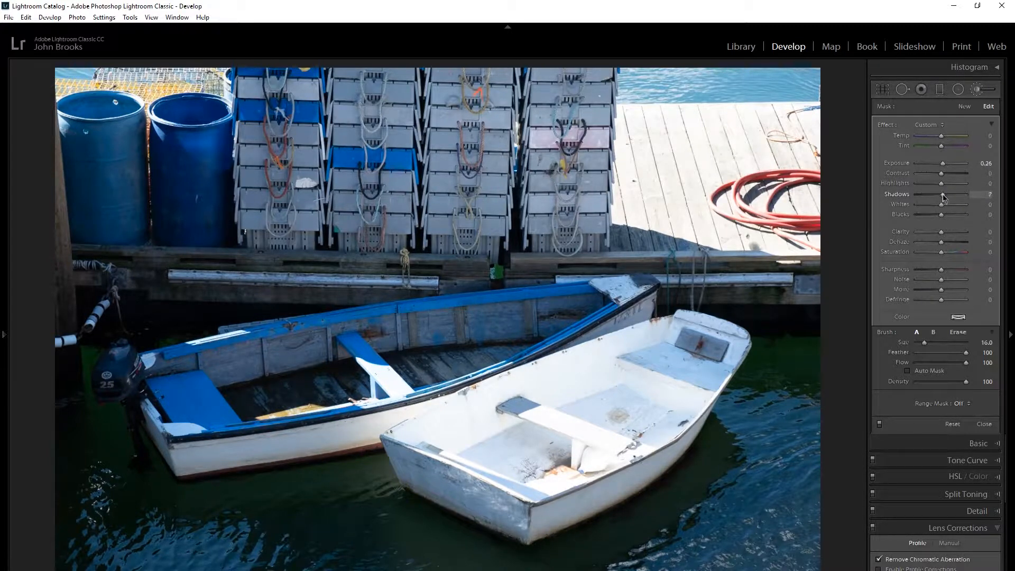
pyautogui.moveTo(944, 195); pyautogui.dragTo(946, 195)
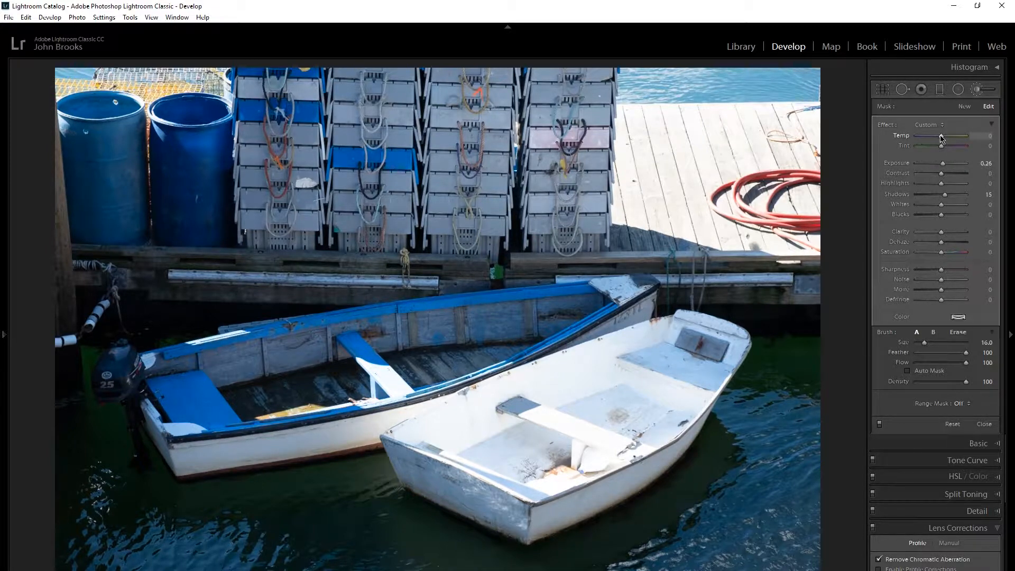
pyautogui.moveTo(942, 137); pyautogui.dragTo(947, 139)
# Show the mask overlay, paint over the rest of the blue rowboat including its outboard motor, and hide the overlay.
pyautogui.moveTo(14, 554)
pyautogui.moveTo(585, 300)
pyautogui.press('o')
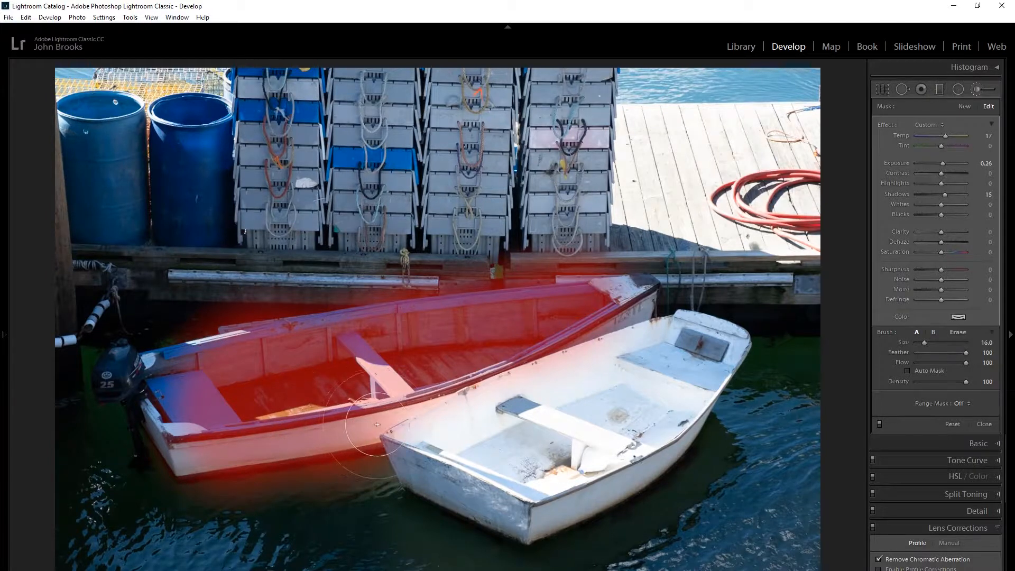
pyautogui.moveTo(377, 424)
pyautogui.mouseDown()
pyautogui.moveTo(334, 451)
pyautogui.moveTo(199, 465)
pyautogui.moveTo(152, 365)
pyautogui.moveTo(226, 353)
pyautogui.moveTo(237, 455)
pyautogui.moveTo(378, 317)
pyautogui.moveTo(446, 301)
pyautogui.moveTo(523, 313)
pyautogui.moveTo(509, 321)
pyautogui.moveTo(508, 312)
pyautogui.moveTo(624, 293)
pyautogui.moveTo(582, 302)
pyautogui.mouseUp()
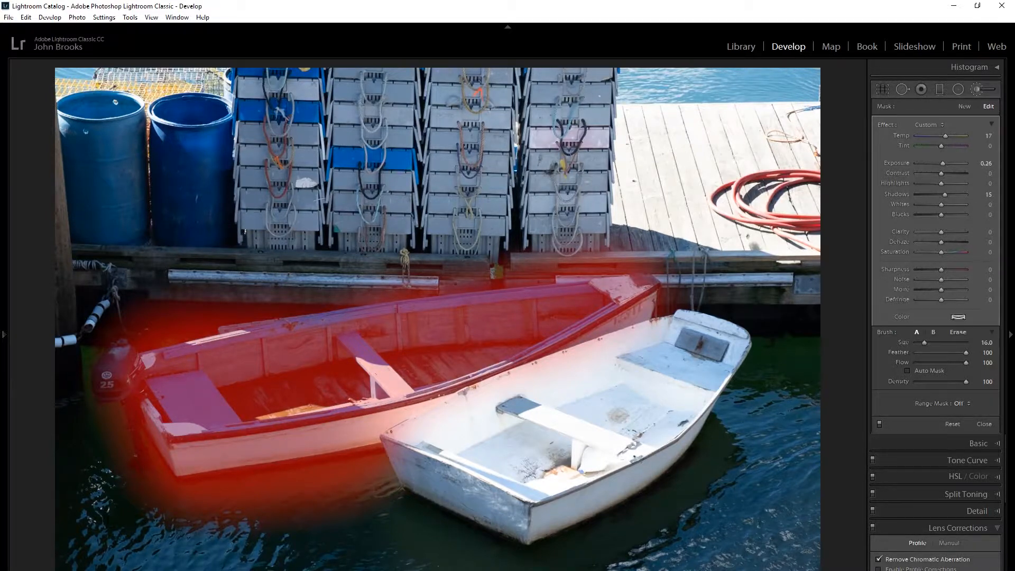
pyautogui.press('o')
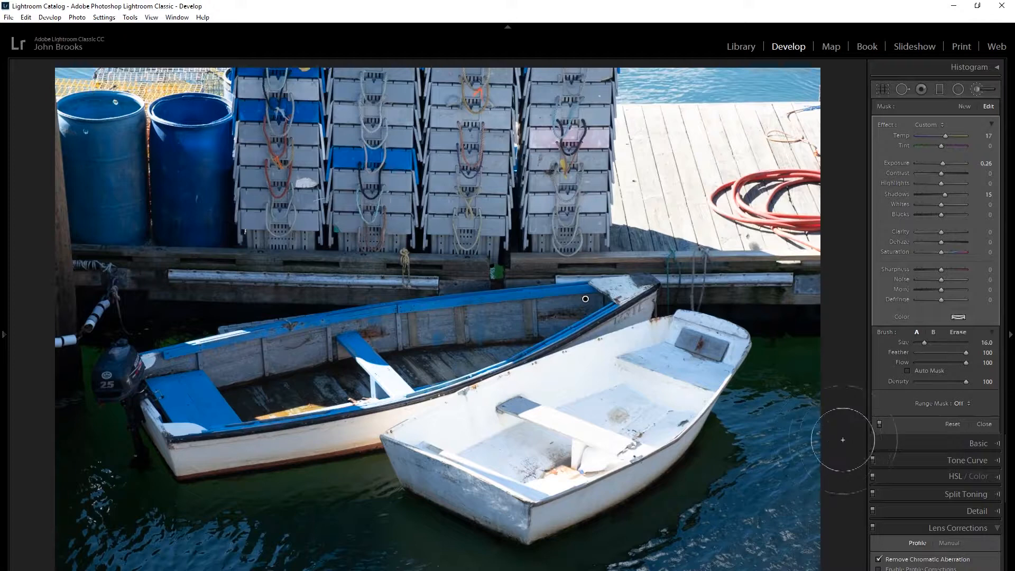
# Compare the blue rowboat with the brush adjustments turned off and on.
pyautogui.click(880, 426)
pyautogui.click(879, 426)
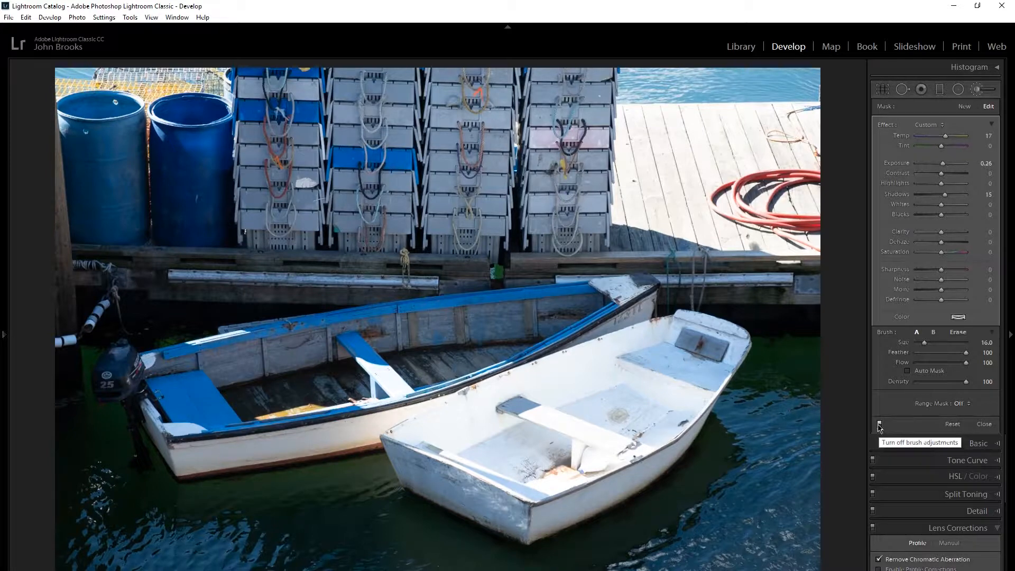
pyautogui.click(880, 425)
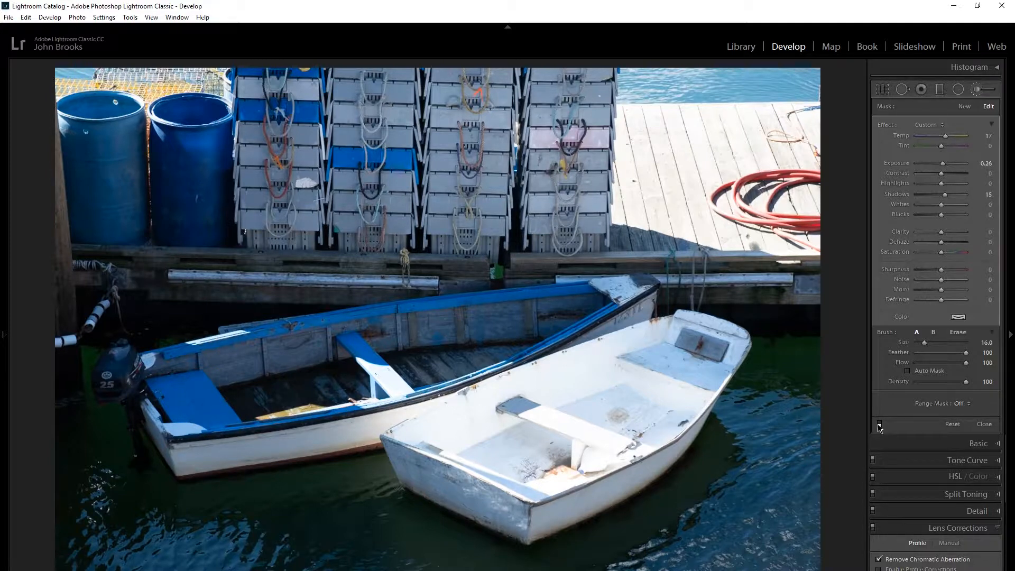
pyautogui.click(880, 426)
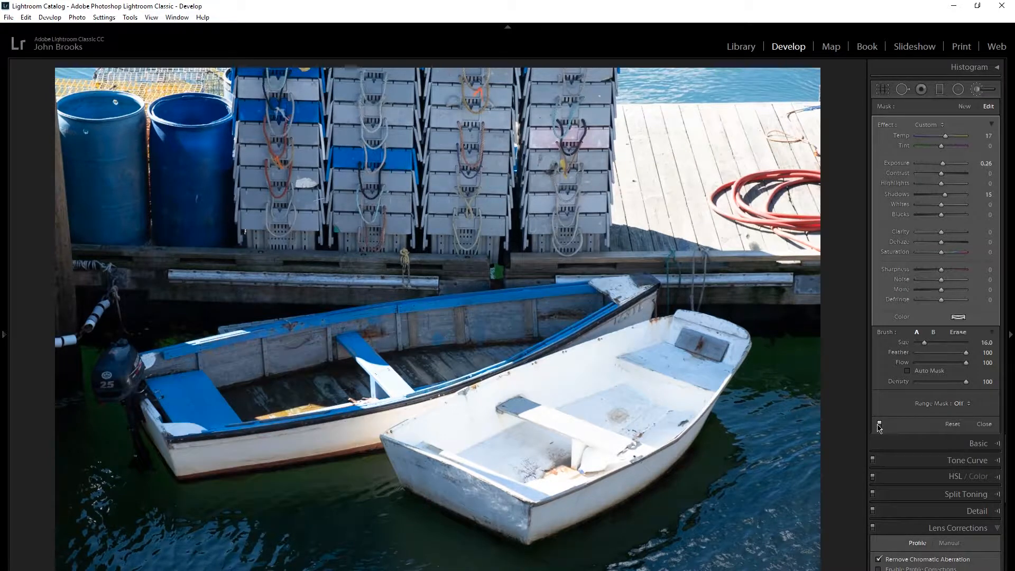
pyautogui.click(880, 426)
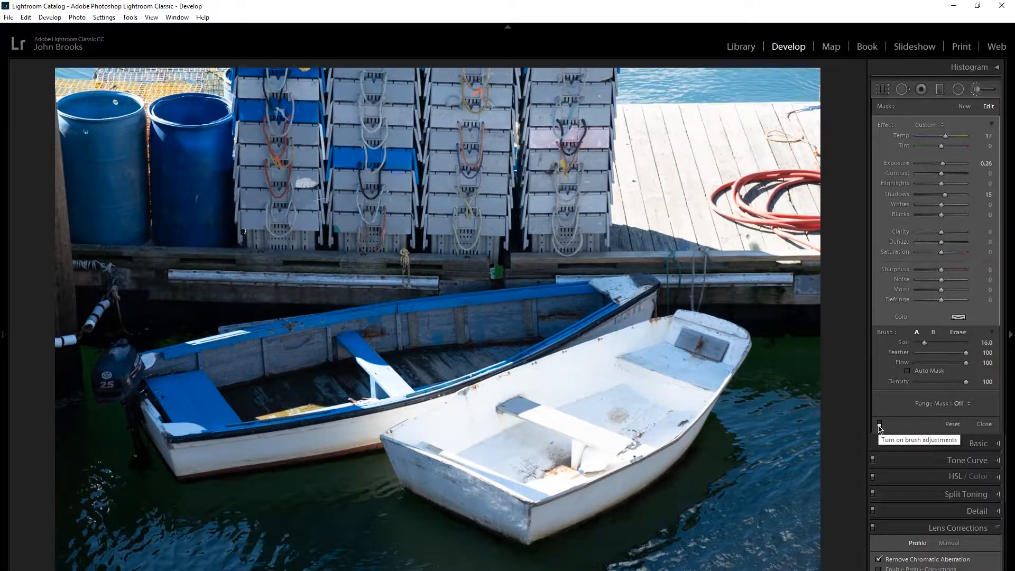
pyautogui.click(880, 426)
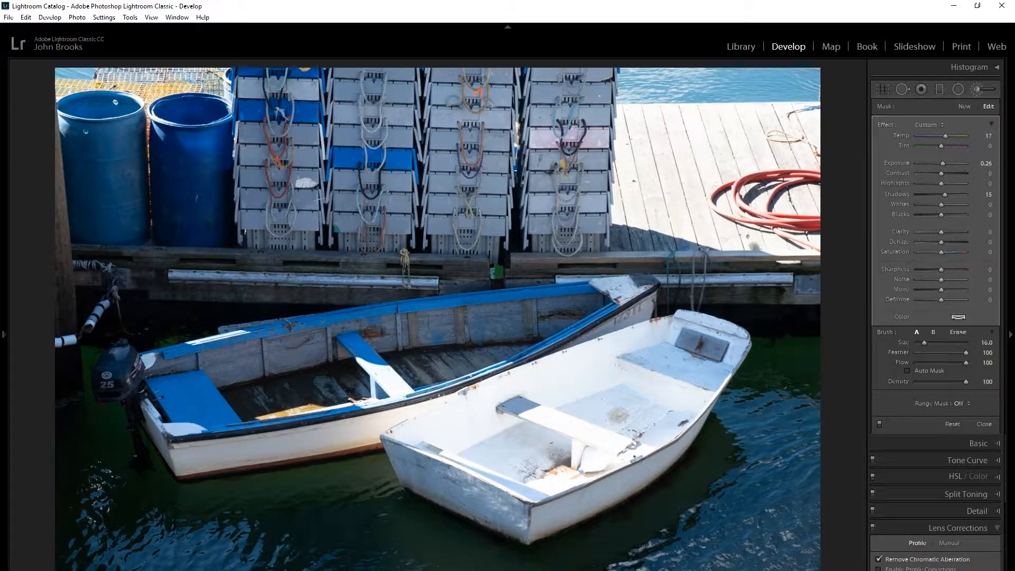
# With the mask overlay shown, erase the overspill from the water below the blue rowboat and undo the stray erasing on its hull.
pyautogui.press('o')
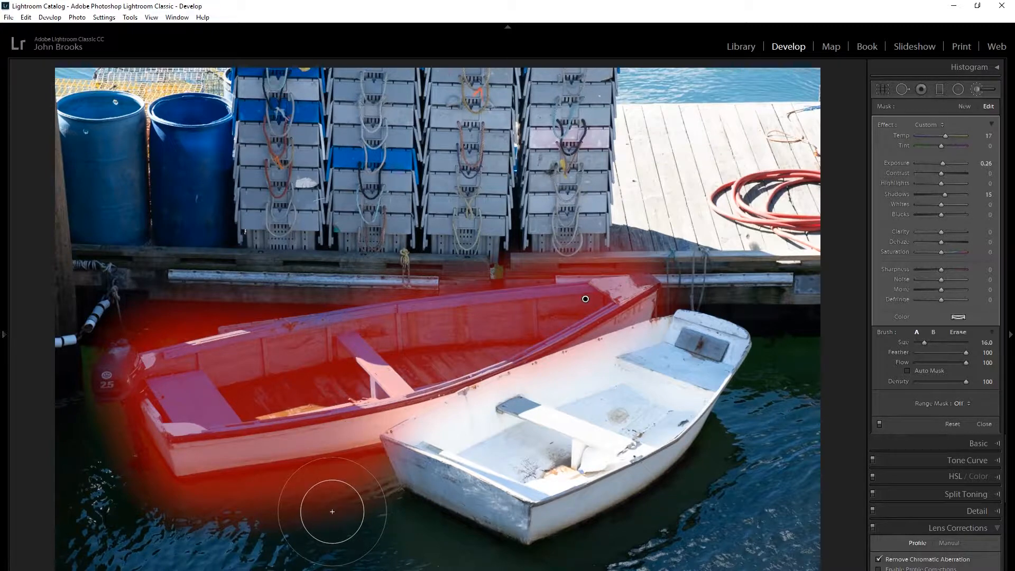
pyautogui.press('alt')
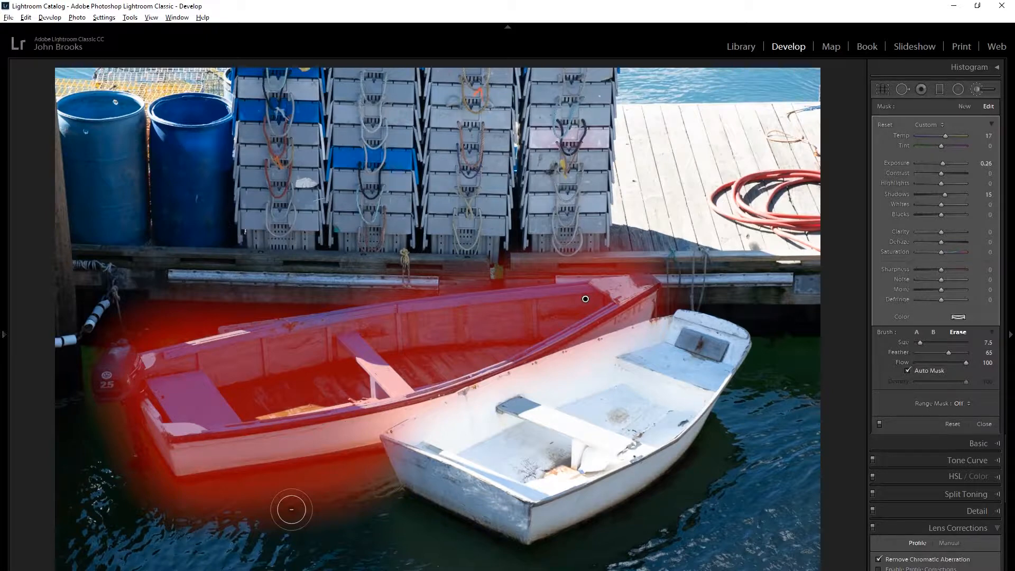
pyautogui.press('alt')
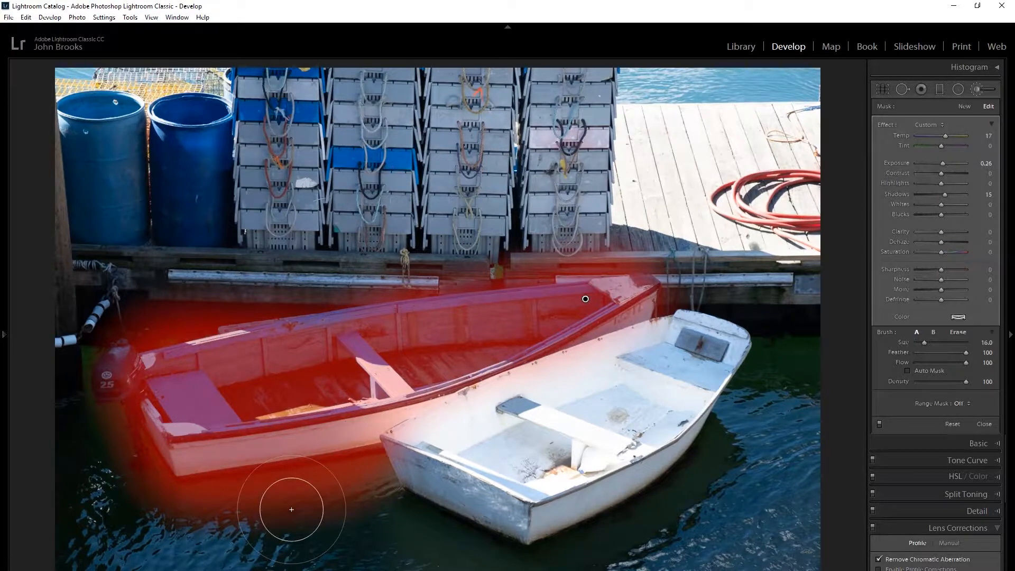
pyautogui.press('alt')
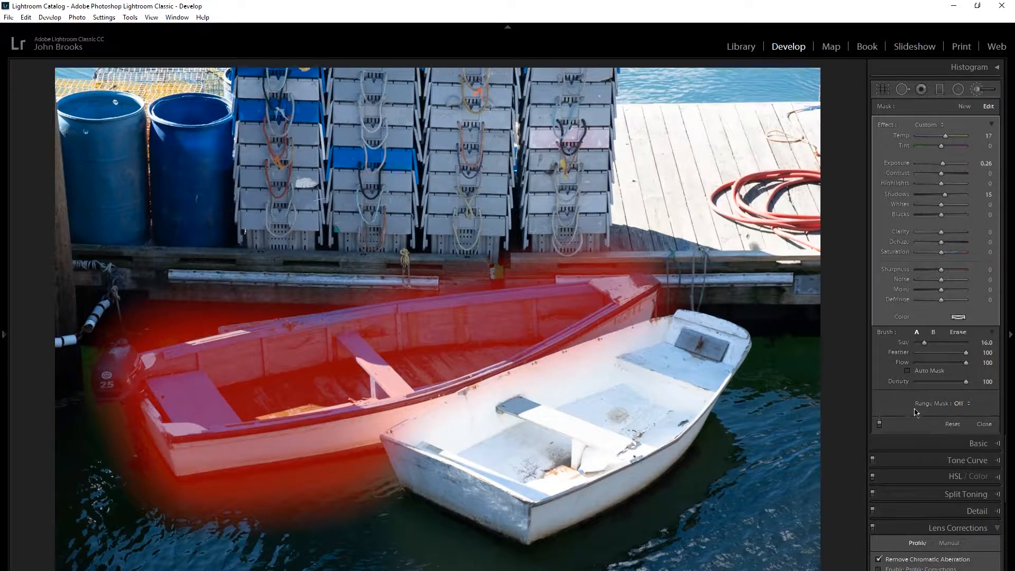
pyautogui.press('alt')
pyautogui.moveTo(313, 497)
pyautogui.mouseDown()
pyautogui.moveTo(195, 521)
pyautogui.moveTo(399, 490)
pyautogui.moveTo(354, 506)
pyautogui.moveTo(225, 515)
pyautogui.moveTo(179, 501)
pyautogui.moveTo(218, 475)
pyautogui.moveTo(300, 466)
pyautogui.moveTo(247, 499)
pyautogui.moveTo(218, 499)
pyautogui.moveTo(265, 472)
pyautogui.moveTo(251, 496)
pyautogui.moveTo(178, 482)
pyautogui.moveTo(324, 467)
pyautogui.moveTo(375, 447)
pyautogui.moveTo(306, 465)
pyautogui.moveTo(345, 472)
pyautogui.moveTo(374, 448)
pyautogui.moveTo(390, 453)
pyautogui.moveTo(374, 485)
pyautogui.moveTo(274, 496)
pyautogui.moveTo(313, 487)
pyautogui.moveTo(300, 491)
pyautogui.moveTo(249, 459)
pyautogui.moveTo(286, 503)
pyautogui.mouseUp()
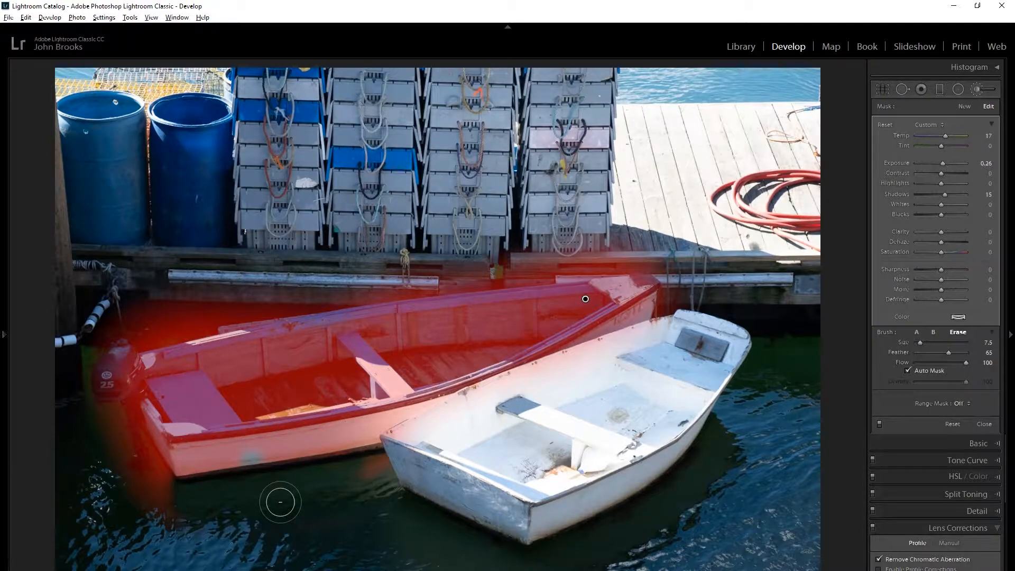
pyautogui.press('alt')
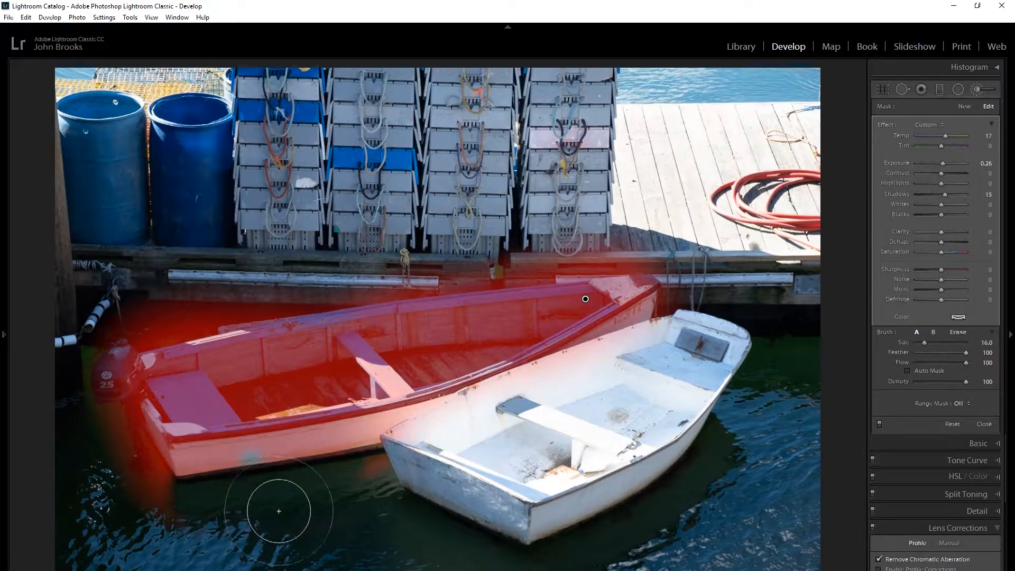
pyautogui.hotkey('ctrl', 'z')
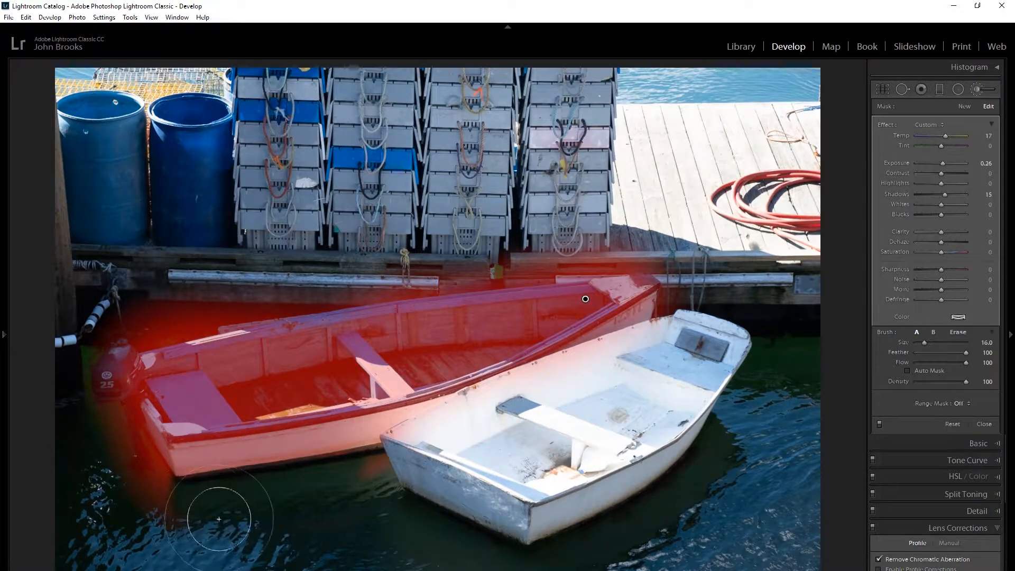
# Erase the mask overspill from the water around the blue rowboat's stern and hide the overlay.
pyautogui.press('alt')
pyautogui.moveTo(180, 511)
pyautogui.mouseDown()
pyautogui.moveTo(122, 422)
pyautogui.moveTo(162, 478)
pyautogui.moveTo(138, 475)
pyautogui.moveTo(114, 492)
pyautogui.mouseUp()
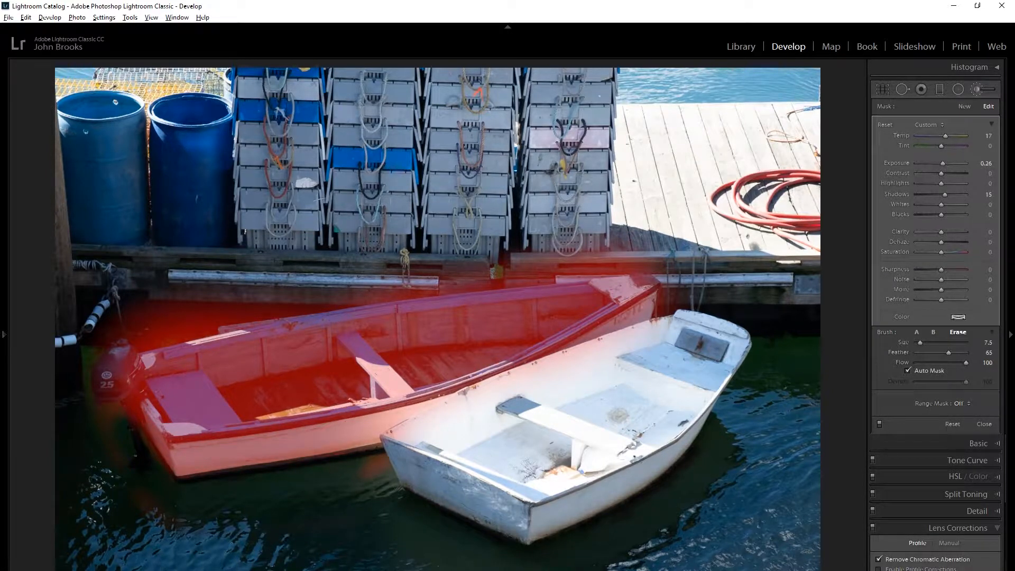
pyautogui.press('o')
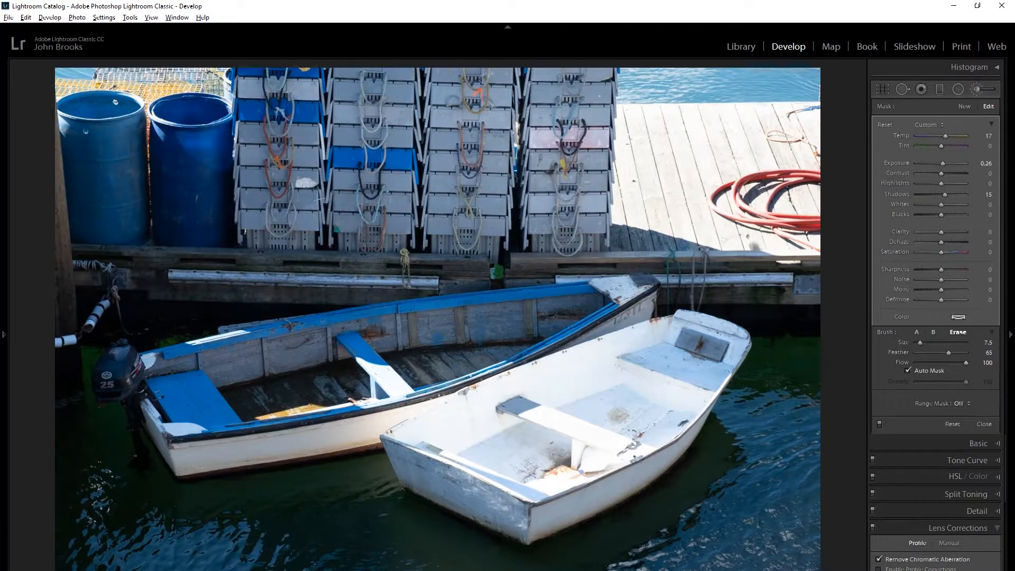
# Show the mask overlay and erase the mask from the sunlit part of the blue rowboat's middle seat.
pyautogui.press('o')
pyautogui.moveTo(391, 381)
pyautogui.mouseDown()
pyautogui.moveTo(357, 362)
pyautogui.moveTo(402, 388)
pyautogui.moveTo(391, 393)
pyautogui.moveTo(378, 381)
pyautogui.moveTo(385, 390)
pyautogui.mouseUp()
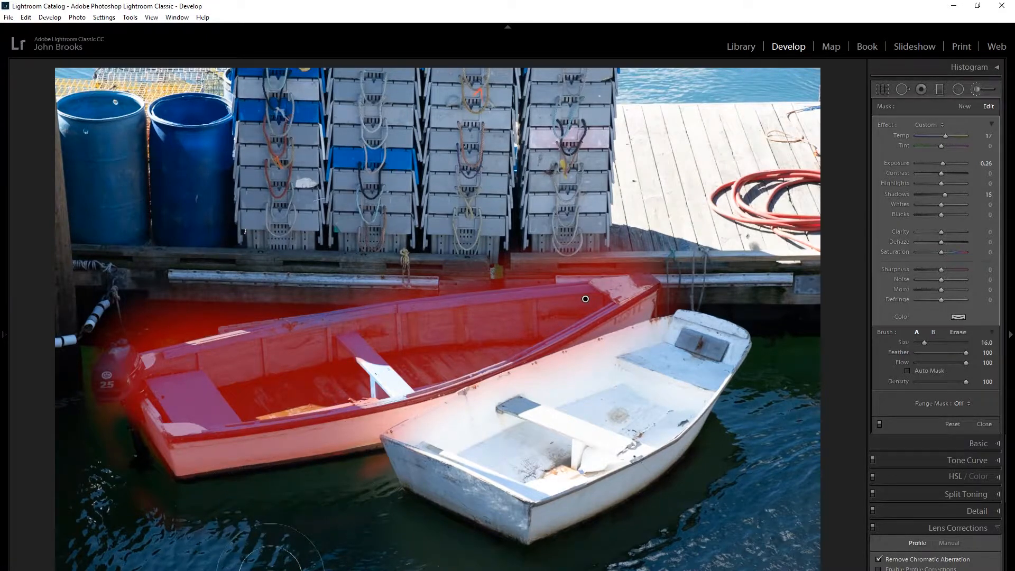
pyautogui.click(226, 362)
# Create a new brush adjustment with exposure -0.70, paint it over the bright wooden dock, and hide the mask overlay.
pyautogui.click(964, 107)
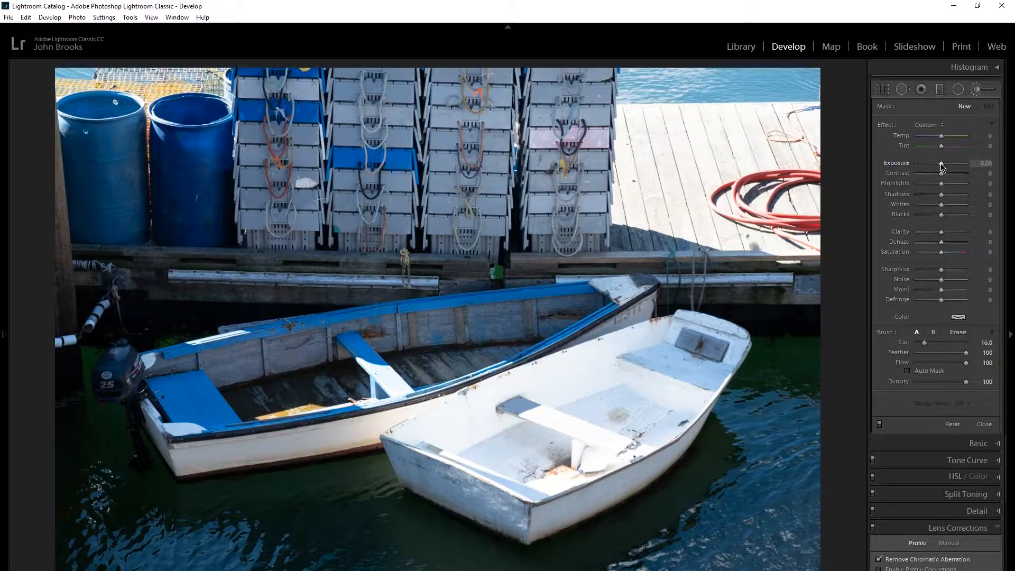
pyautogui.moveTo(942, 166); pyautogui.dragTo(938, 166)
pyautogui.moveTo(770, 153)
pyautogui.mouseDown()
pyautogui.moveTo(703, 143)
pyautogui.moveTo(650, 153)
pyautogui.moveTo(655, 222)
pyautogui.moveTo(670, 205)
pyautogui.moveTo(777, 211)
pyautogui.moveTo(817, 193)
pyautogui.moveTo(804, 151)
pyautogui.moveTo(776, 135)
pyautogui.moveTo(812, 130)
pyautogui.moveTo(740, 134)
pyautogui.mouseUp()
pyautogui.moveTo(645, 142)
pyautogui.mouseDown()
pyautogui.moveTo(644, 201)
pyautogui.moveTo(783, 192)
pyautogui.moveTo(807, 204)
pyautogui.moveTo(764, 205)
pyautogui.mouseUp()
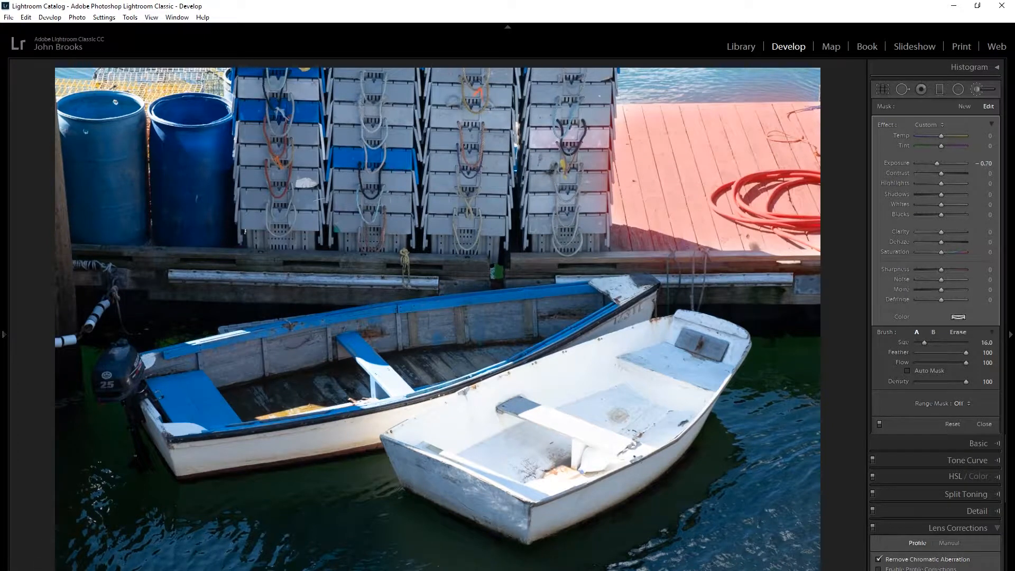
pyautogui.press('o')
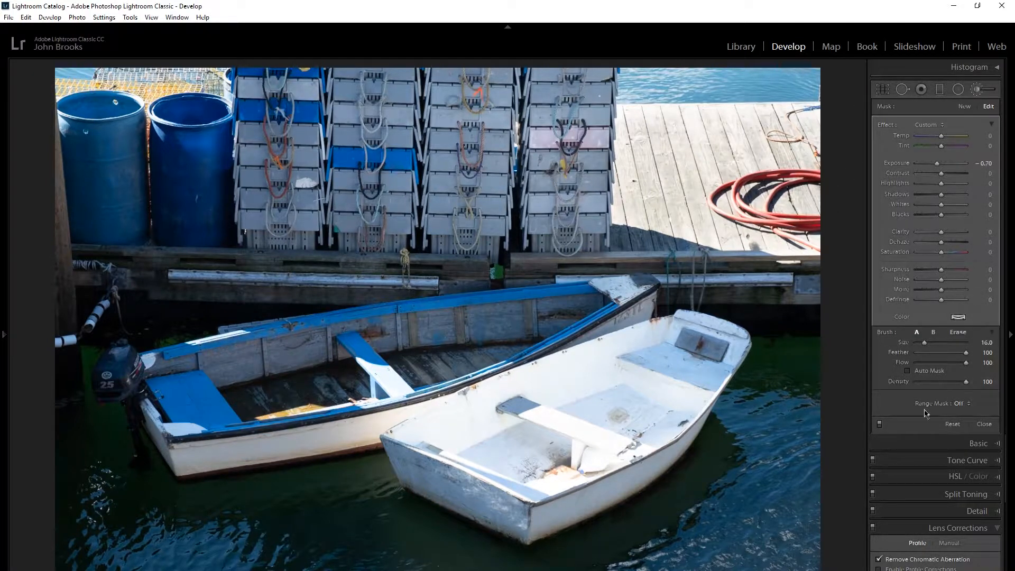
# Compare the dock with brush adjustments off and on, and paint more of the darkening along its upper edge.
pyautogui.click(880, 429)
pyautogui.click(880, 429)
pyautogui.moveTo(814, 108)
pyautogui.mouseDown()
pyautogui.moveTo(726, 117)
pyautogui.moveTo(775, 153)
pyautogui.moveTo(740, 113)
pyautogui.moveTo(720, 104)
pyautogui.moveTo(711, 124)
pyautogui.mouseUp()
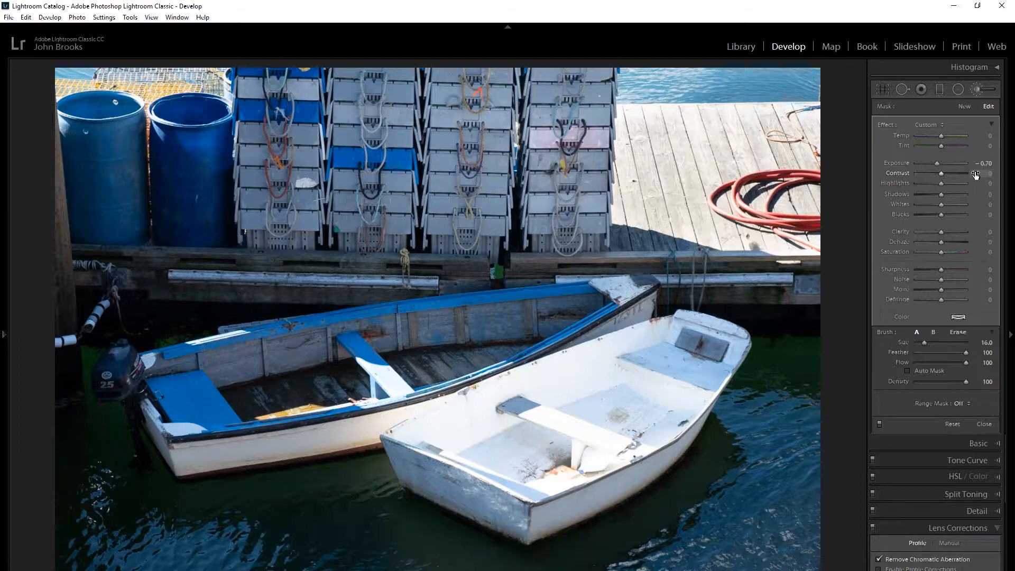
# Create another brush adjustment, paint it over the blue barrel beside the stacked traps, and set its exposure to 1.48.
pyautogui.click(963, 108)
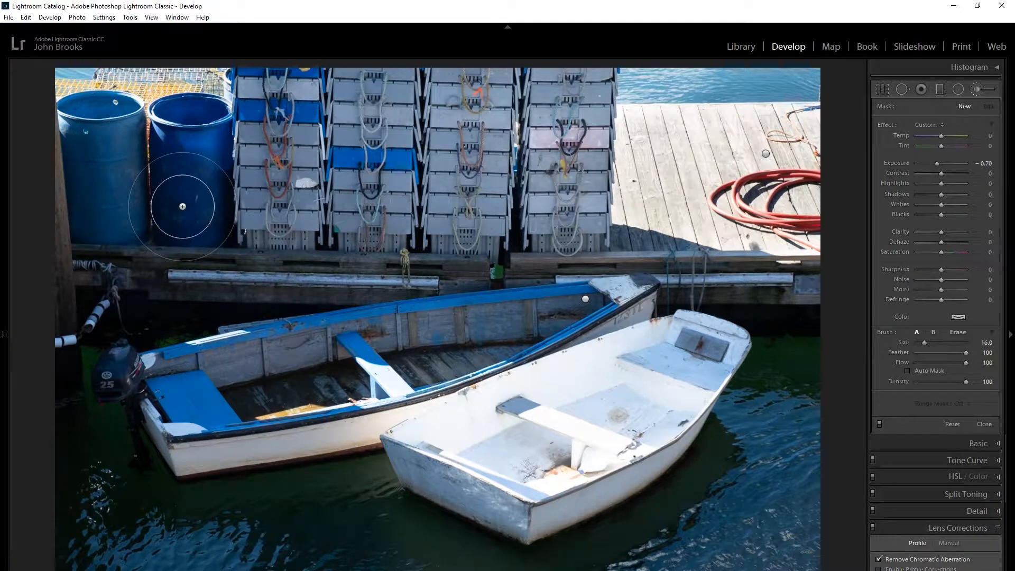
pyautogui.moveTo(182, 206)
pyautogui.mouseDown()
pyautogui.moveTo(158, 188)
pyautogui.moveTo(211, 199)
pyautogui.mouseUp()
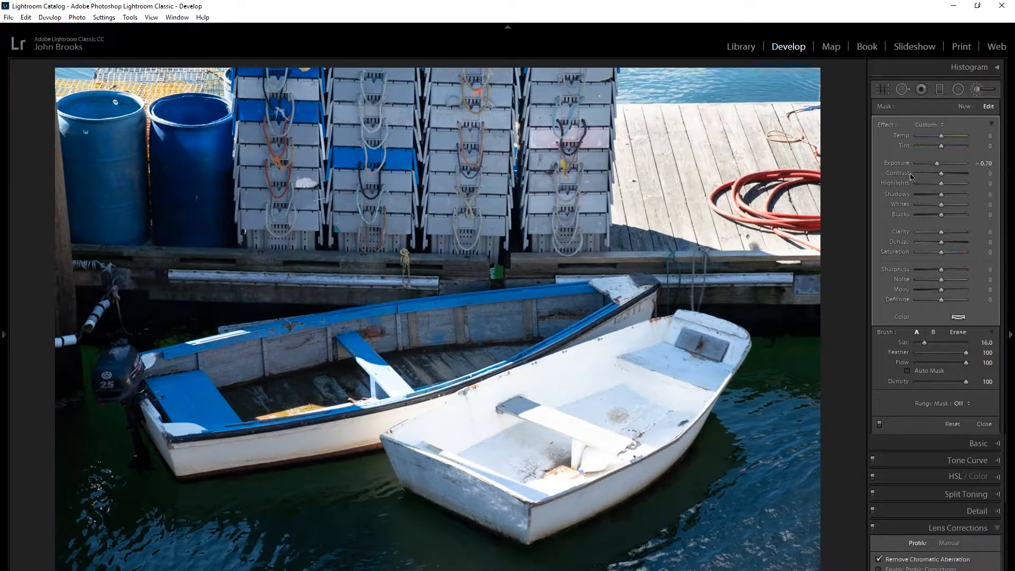
pyautogui.moveTo(936, 164); pyautogui.dragTo(954, 168)
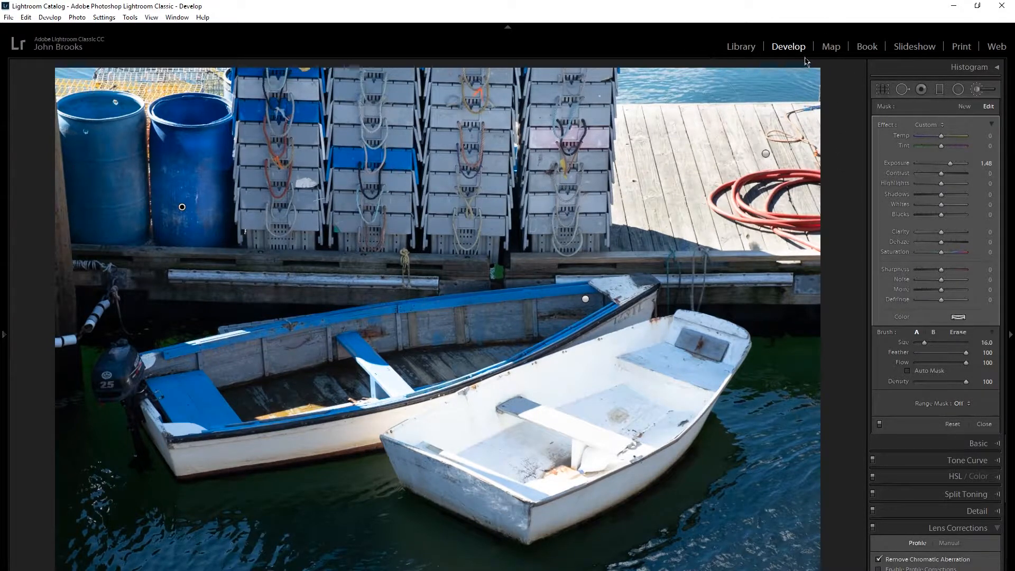
pyautogui.press('alt')
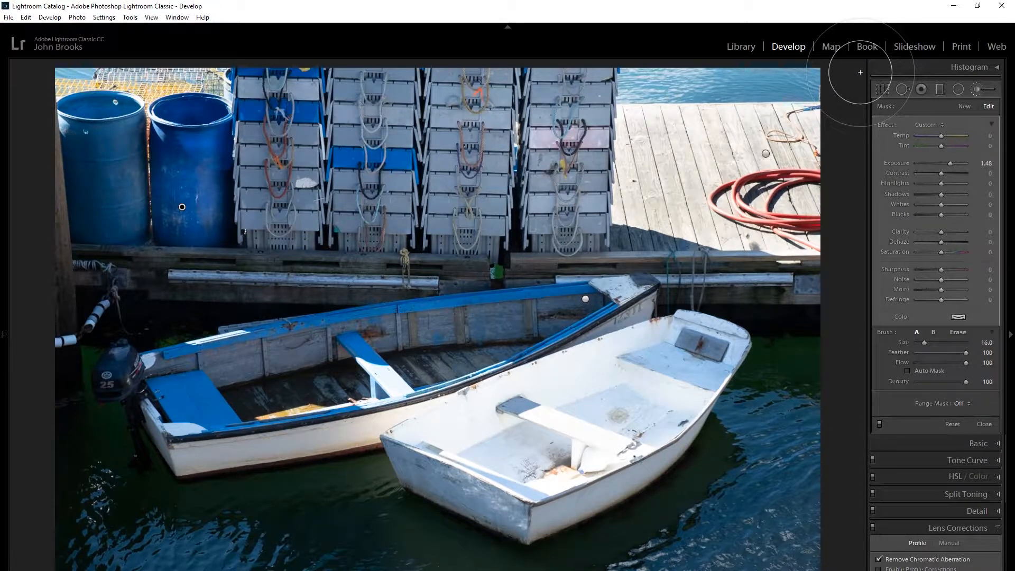
# Delete the barrel's brush adjustment and repaint the barrel with a new one set to temp -61, exposure 0.96, highlights 39 and whites 54.
pyautogui.hotkey('ctrl', 'z')
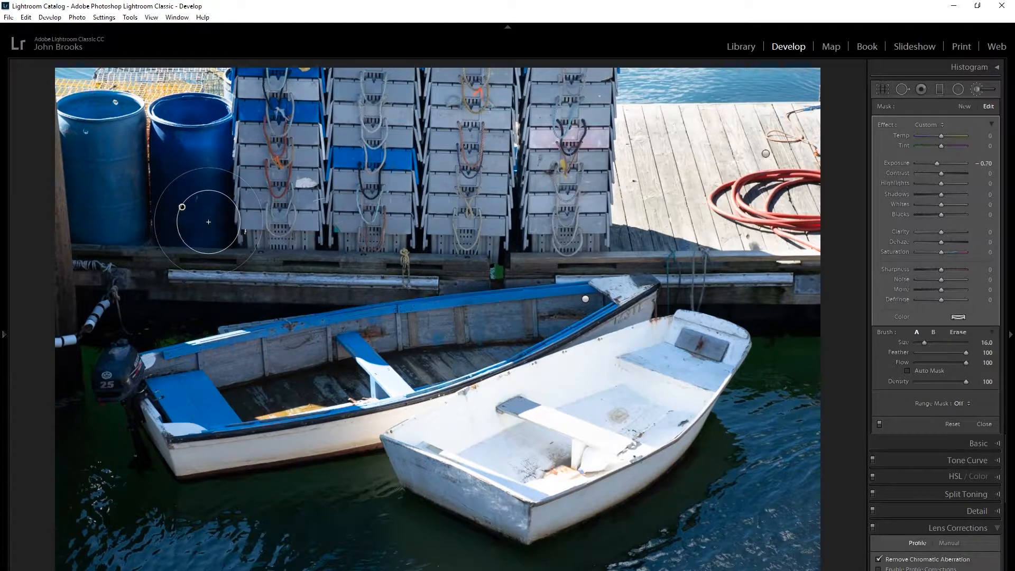
pyautogui.press('Delete')
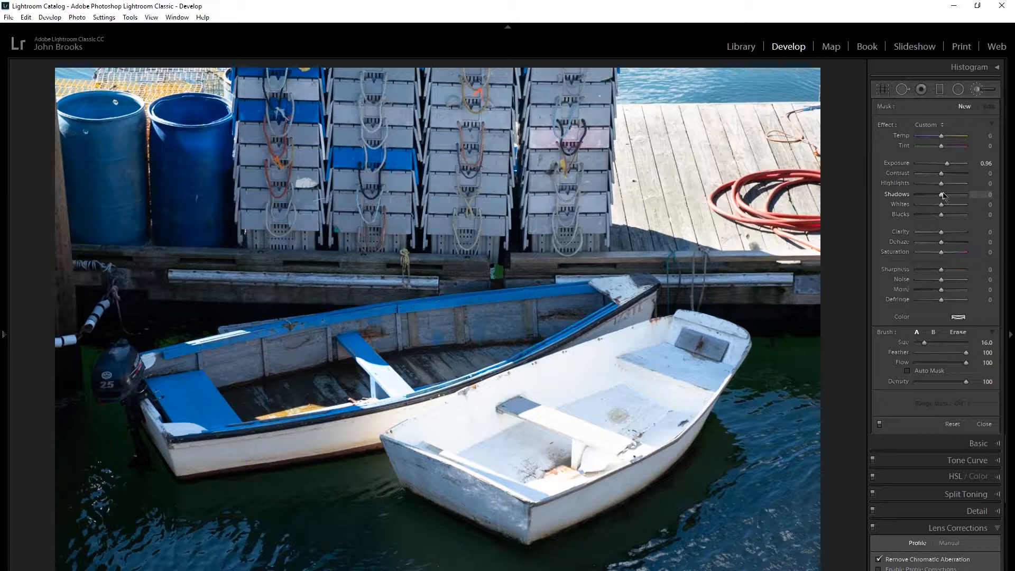
pyautogui.click(951, 183)
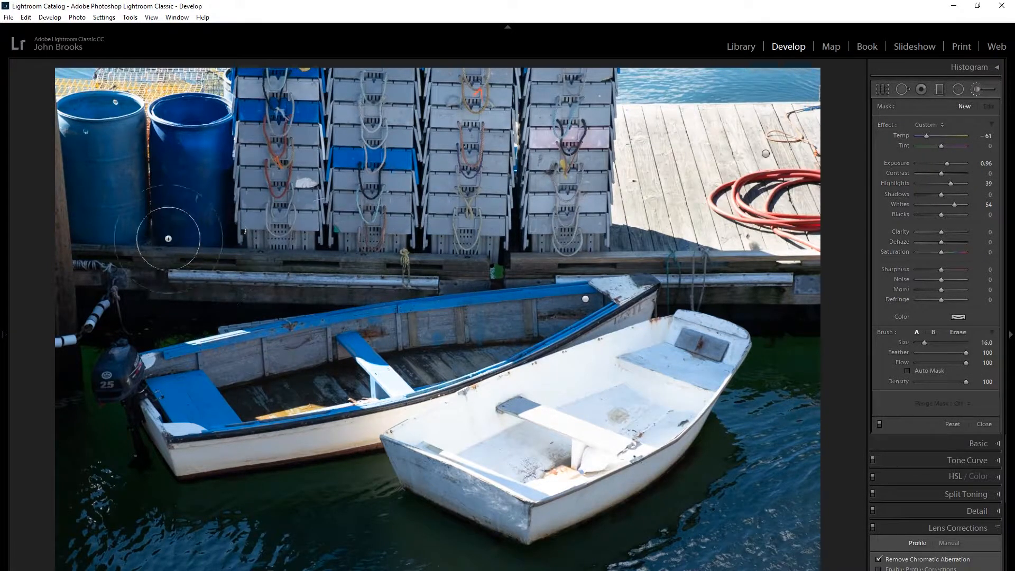
pyautogui.moveTo(153, 160)
pyautogui.mouseDown()
pyautogui.moveTo(165, 157)
pyautogui.moveTo(208, 189)
pyautogui.moveTo(225, 230)
pyautogui.moveTo(152, 211)
pyautogui.moveTo(164, 193)
pyautogui.mouseUp()
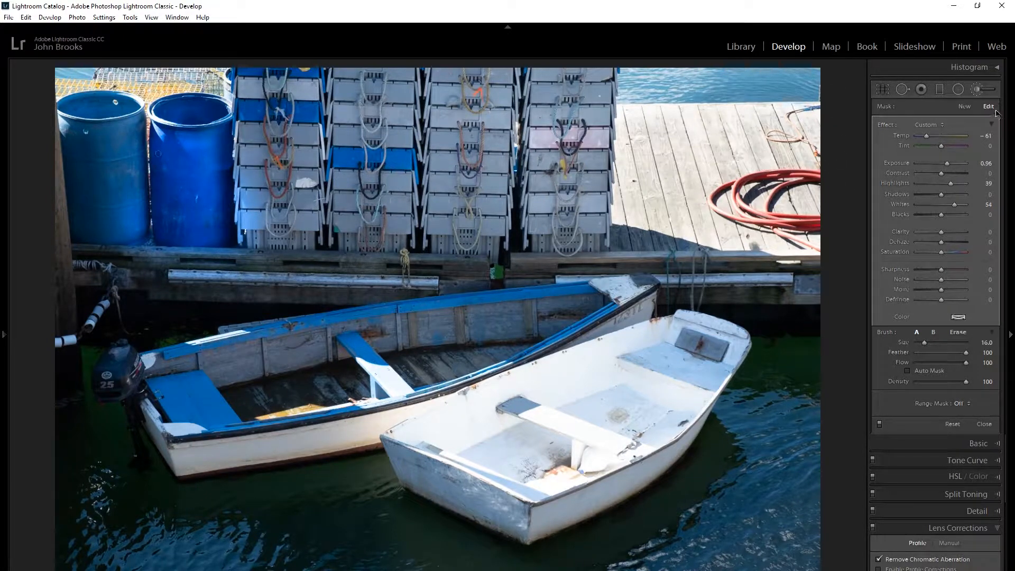
# Create a new brush adjustment, paint it across the wooden dock and the water behind it, and reset all its effect settings.
pyautogui.click(965, 108)
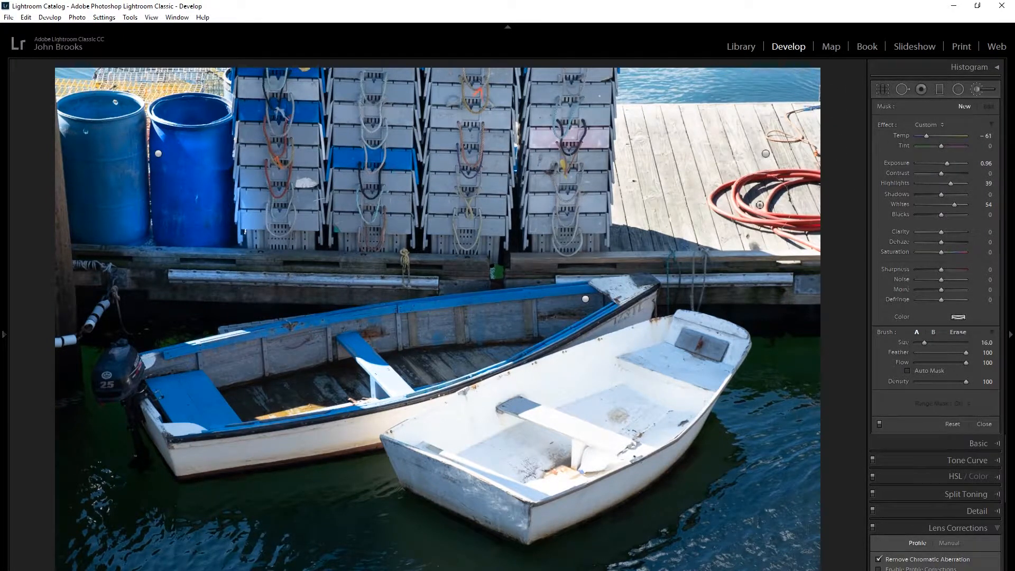
pyautogui.moveTo(686, 166)
pyautogui.mouseDown()
pyautogui.moveTo(740, 201)
pyautogui.moveTo(689, 233)
pyautogui.moveTo(651, 76)
pyautogui.moveTo(821, 182)
pyautogui.moveTo(821, 169)
pyautogui.mouseUp()
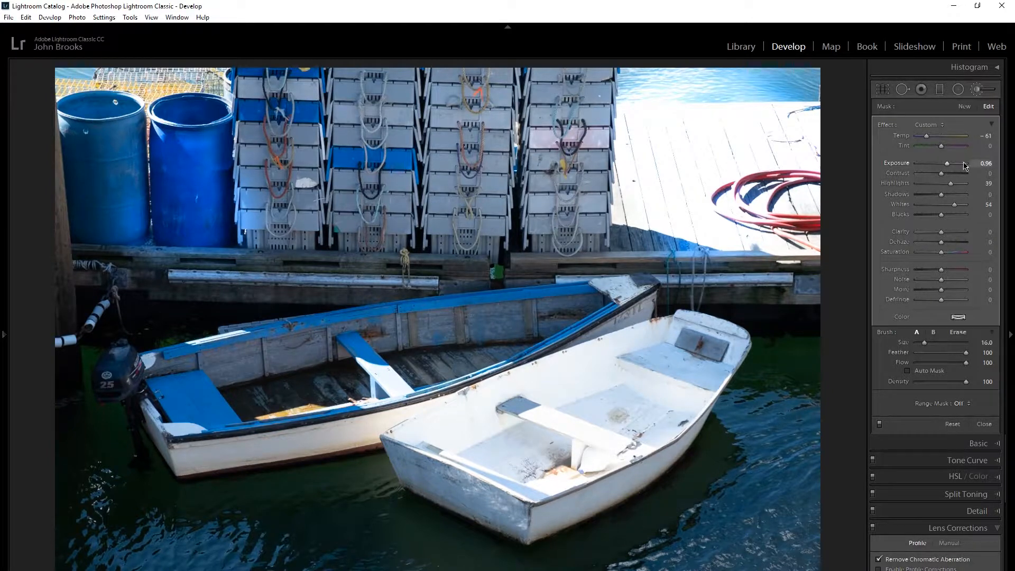
pyautogui.keyDown('alt'); pyautogui.click(889, 126); pyautogui.keyUp('alt')
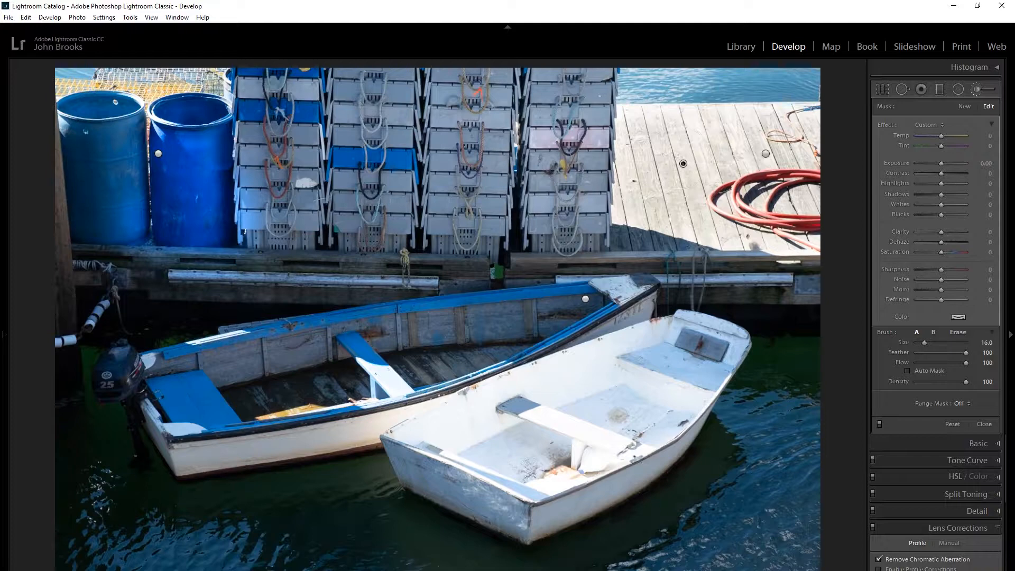
pyautogui.press('alt')
# Try a new brush adjustment on the dock with other effects reset, tint 46 and exposure -2.61, and delete it.
pyautogui.click(964, 107)
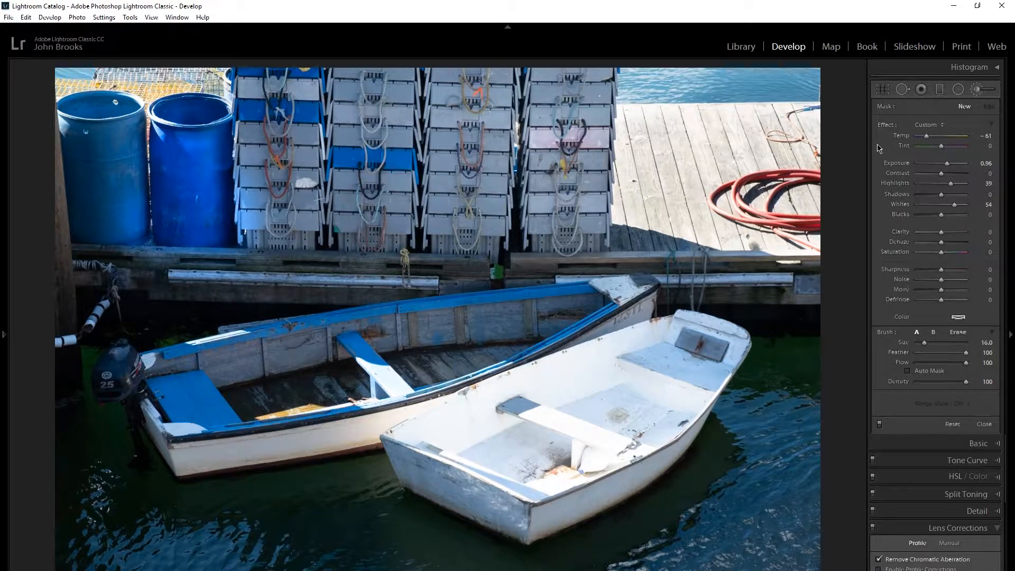
pyautogui.press('alt')
pyautogui.keyDown('alt'); pyautogui.click(883, 127); pyautogui.keyUp('alt')
pyautogui.moveTo(710, 146); pyautogui.dragTo(659, 139)
pyautogui.moveTo(733, 177)
pyautogui.mouseDown()
pyautogui.moveTo(762, 151)
pyautogui.moveTo(772, 179)
pyautogui.mouseUp()
pyautogui.moveTo(941, 165); pyautogui.dragTo(925, 162)
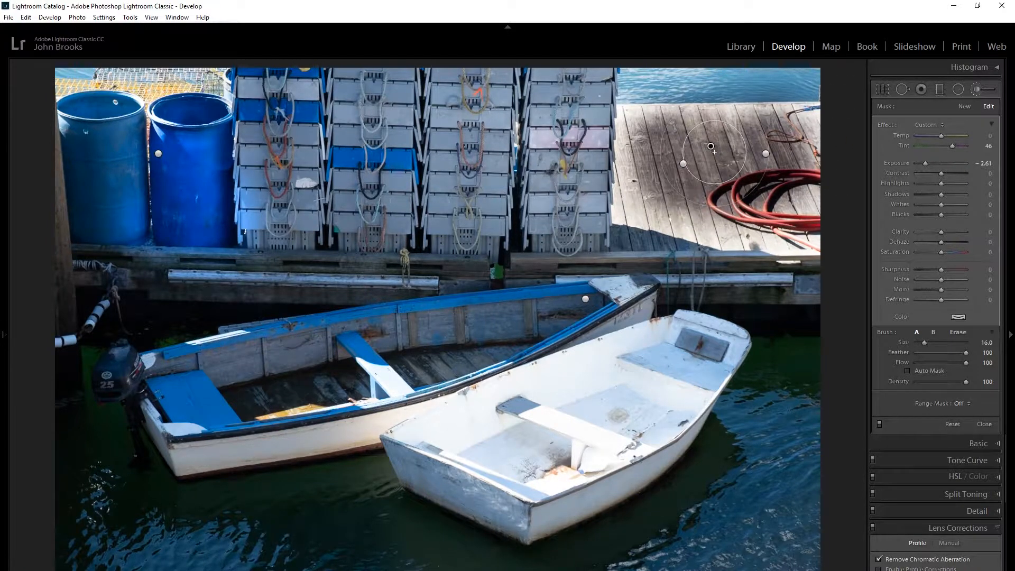
pyautogui.press('Delete')
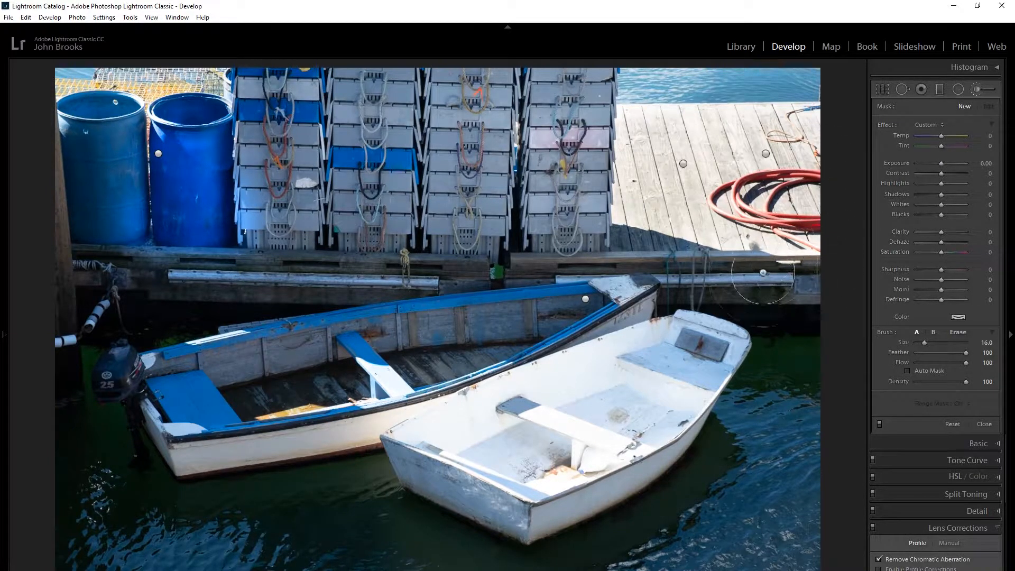
# Dab a neutral brush mask below the dock edge, and paint another over the water with exposure 2.44, highlights 100, whites 100 and clarity 17.
pyautogui.click(777, 299)
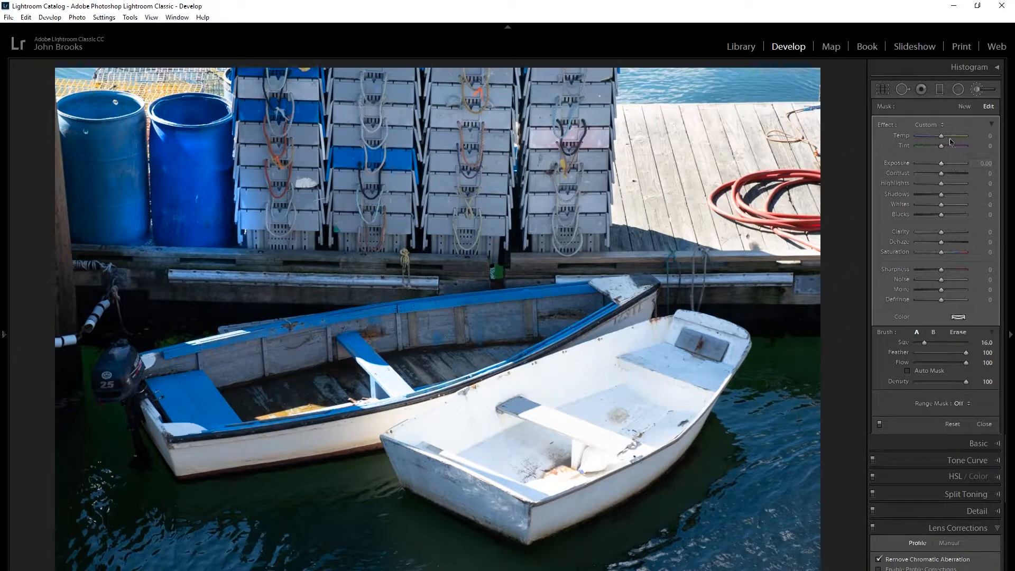
pyautogui.click(964, 107)
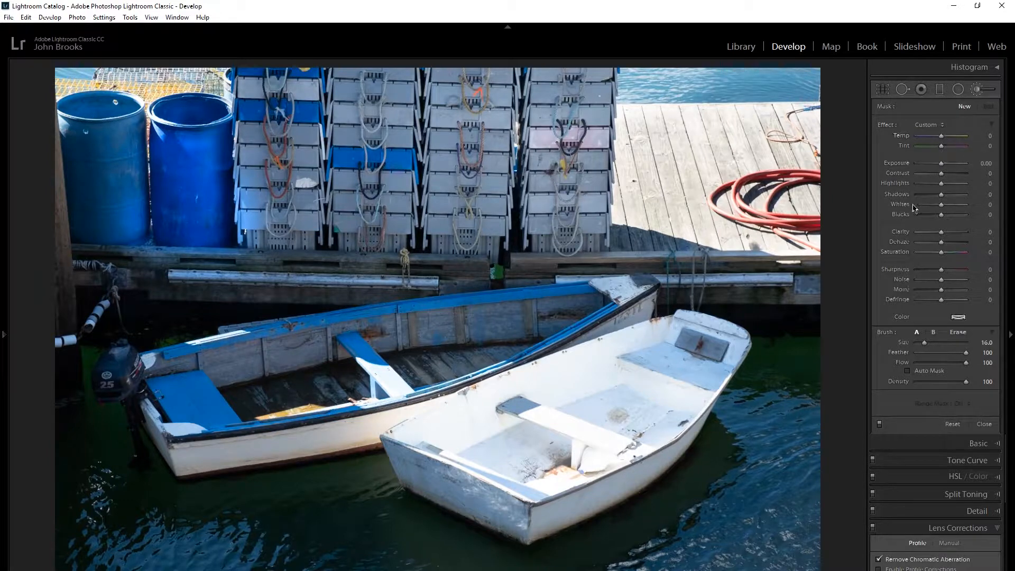
pyautogui.moveTo(936, 183)
pyautogui.mouseDown()
pyautogui.moveTo(967, 183)
pyautogui.moveTo(957, 164)
pyautogui.mouseUp()
pyautogui.moveTo(962, 207); pyautogui.dragTo(945, 238)
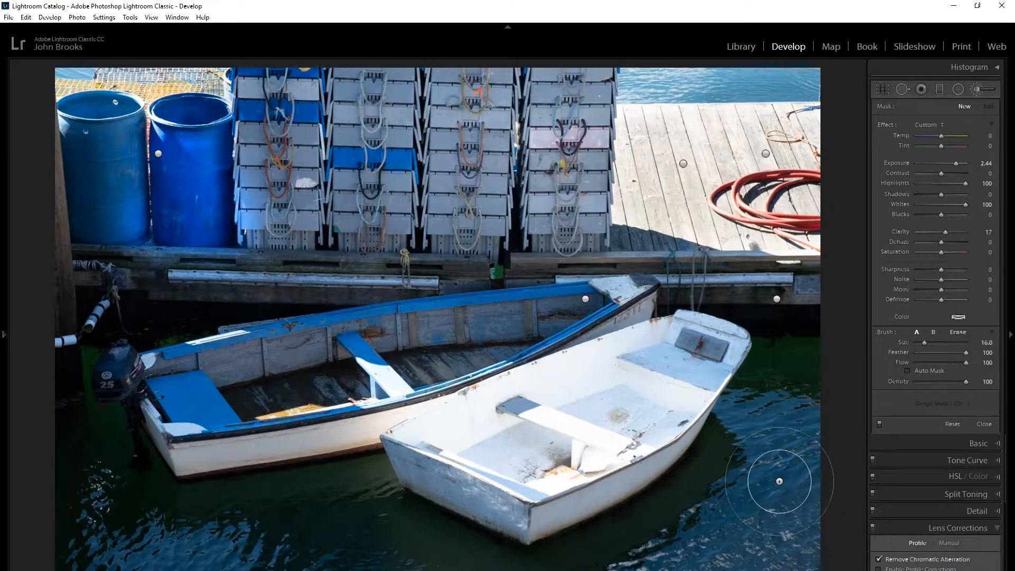
pyautogui.moveTo(769, 474)
pyautogui.mouseDown()
pyautogui.moveTo(778, 468)
pyautogui.moveTo(730, 495)
pyautogui.mouseUp()
pyautogui.moveTo(688, 516)
pyautogui.mouseDown()
pyautogui.moveTo(688, 553)
pyautogui.moveTo(751, 545)
pyautogui.moveTo(798, 507)
pyautogui.moveTo(703, 465)
pyautogui.mouseUp()
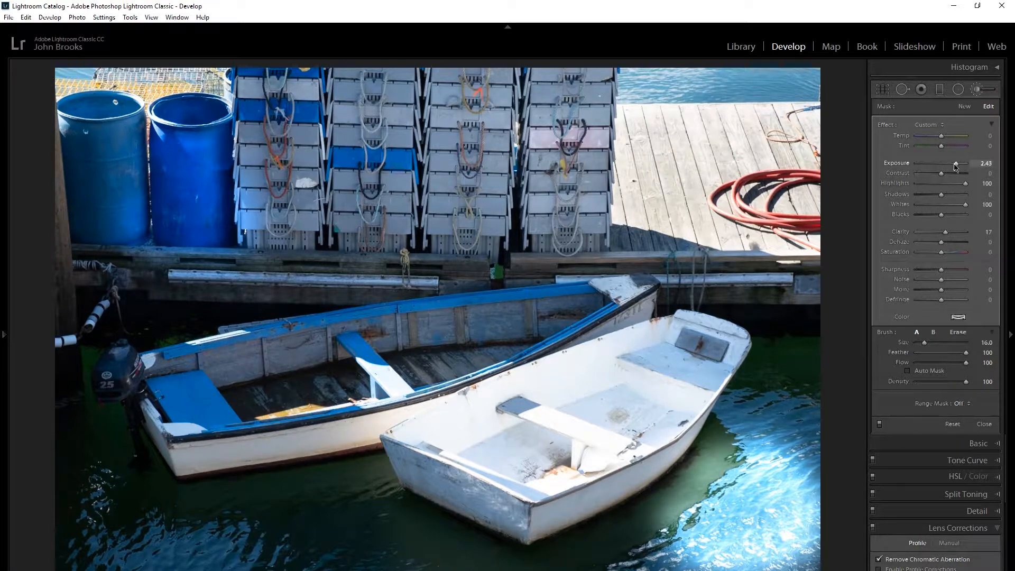
# Try exposure 0.70, highlights 30 and whites -17 on the water mask, reset its effects, and set its exposure to -1.04.
pyautogui.moveTo(956, 166)
pyautogui.mouseDown()
pyautogui.moveTo(946, 166)
pyautogui.moveTo(962, 183)
pyautogui.moveTo(949, 183)
pyautogui.moveTo(952, 206)
pyautogui.moveTo(937, 206)
pyautogui.mouseUp()
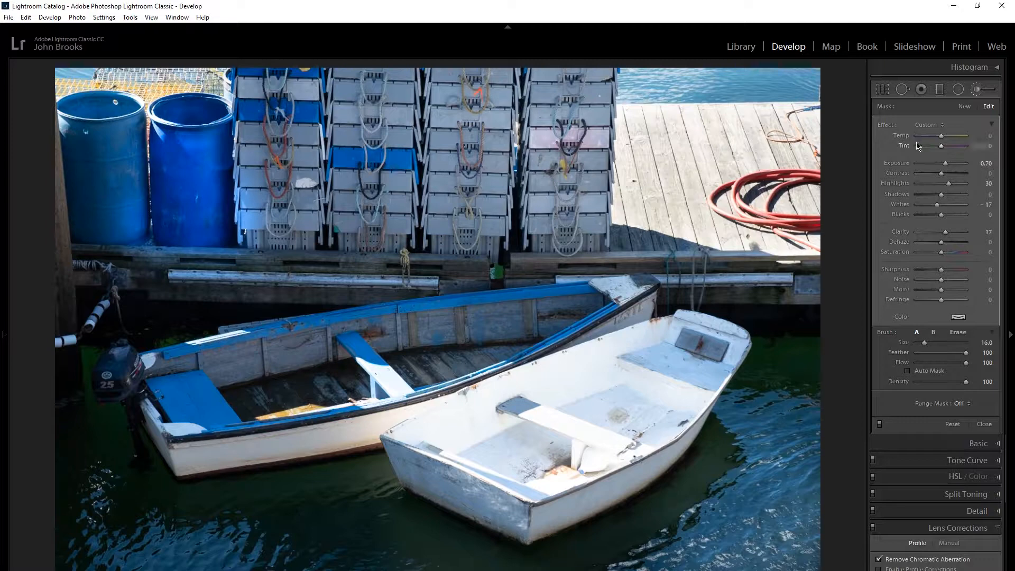
pyautogui.doubleClick(882, 126)
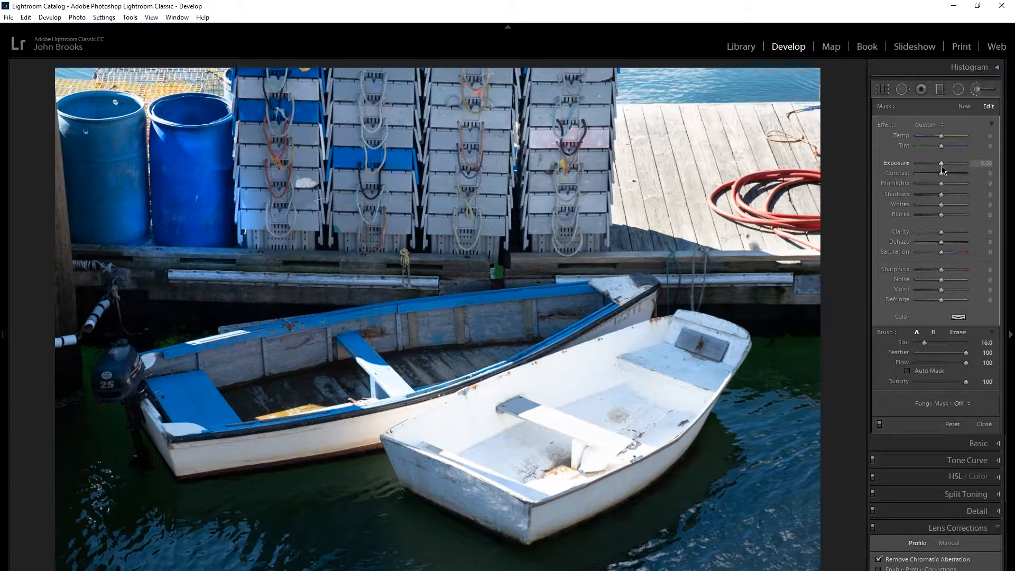
pyautogui.moveTo(942, 167); pyautogui.dragTo(936, 170)
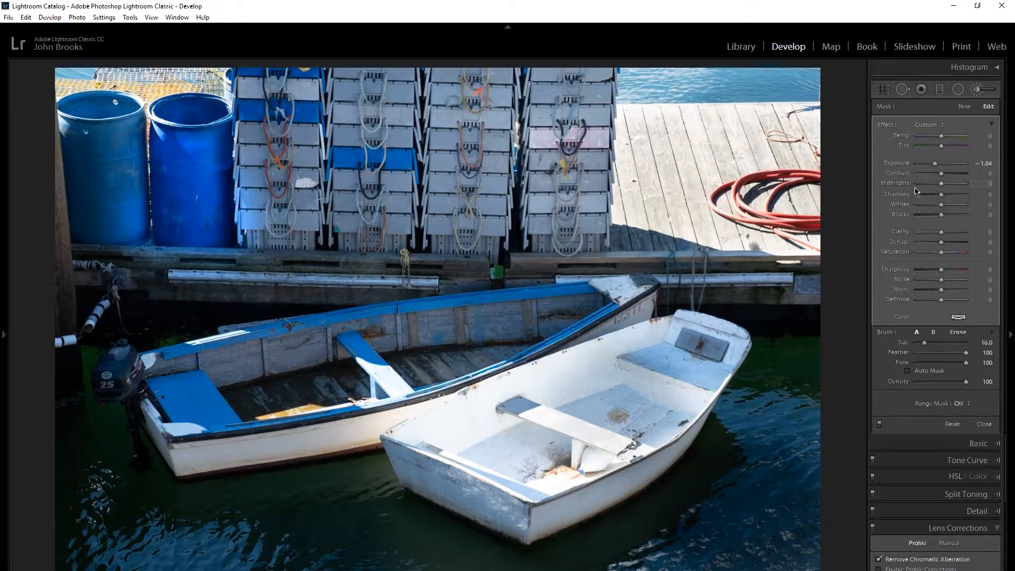
# Create a brush adjustment with cleared effects, paint it inside the blue rowboat near the bow, and set its exposure to 1.39.
pyautogui.click(965, 107)
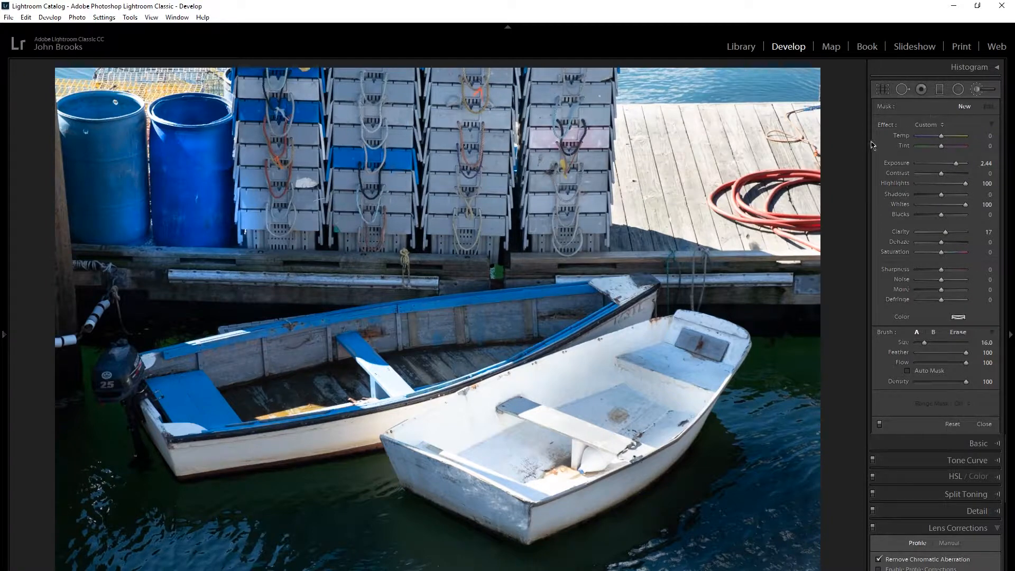
pyautogui.keyDown('alt'); pyautogui.click(889, 126); pyautogui.keyUp('alt')
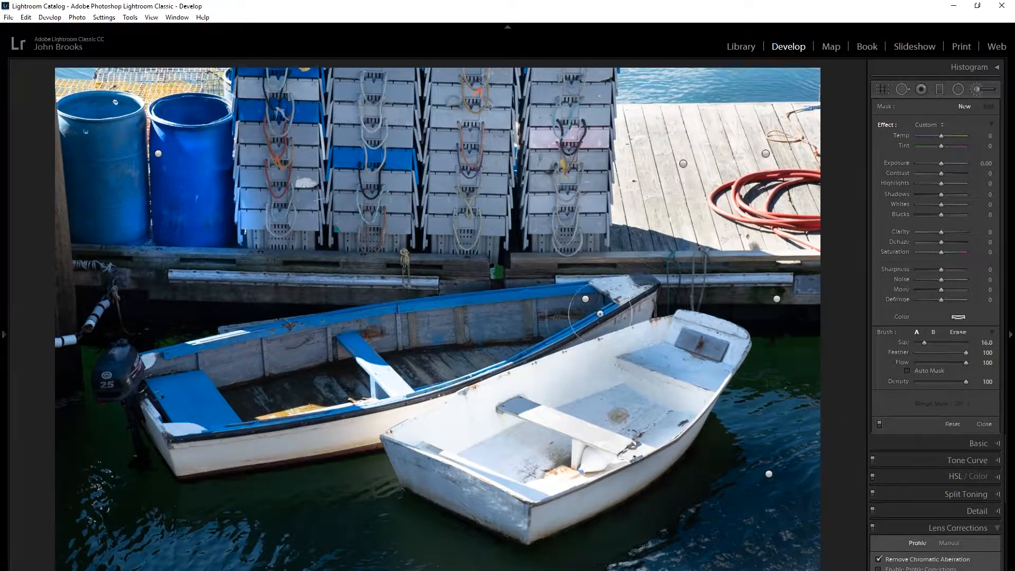
pyautogui.press('h')
pyautogui.moveTo(485, 338); pyautogui.dragTo(565, 341)
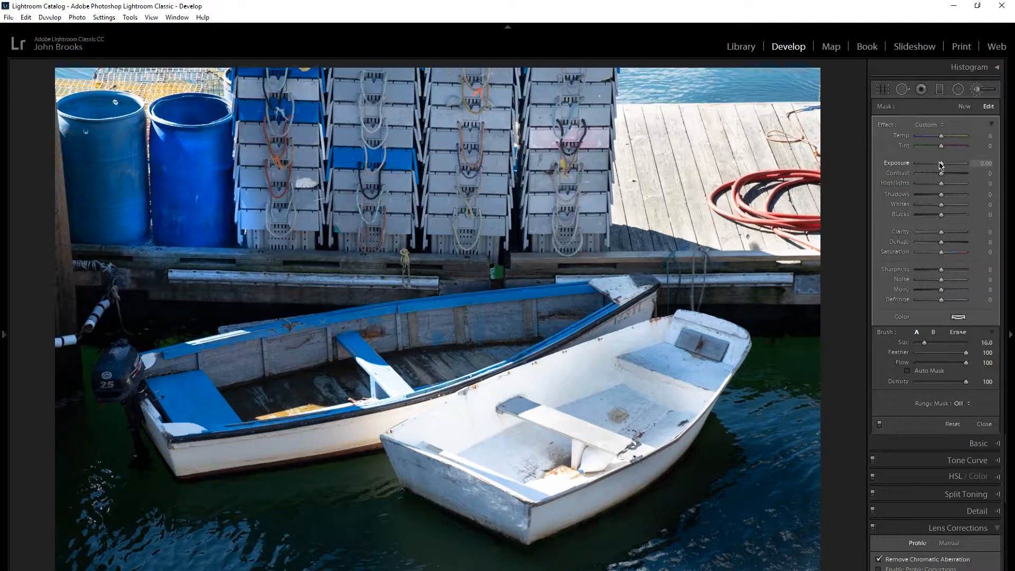
pyautogui.moveTo(946, 168); pyautogui.dragTo(954, 170)
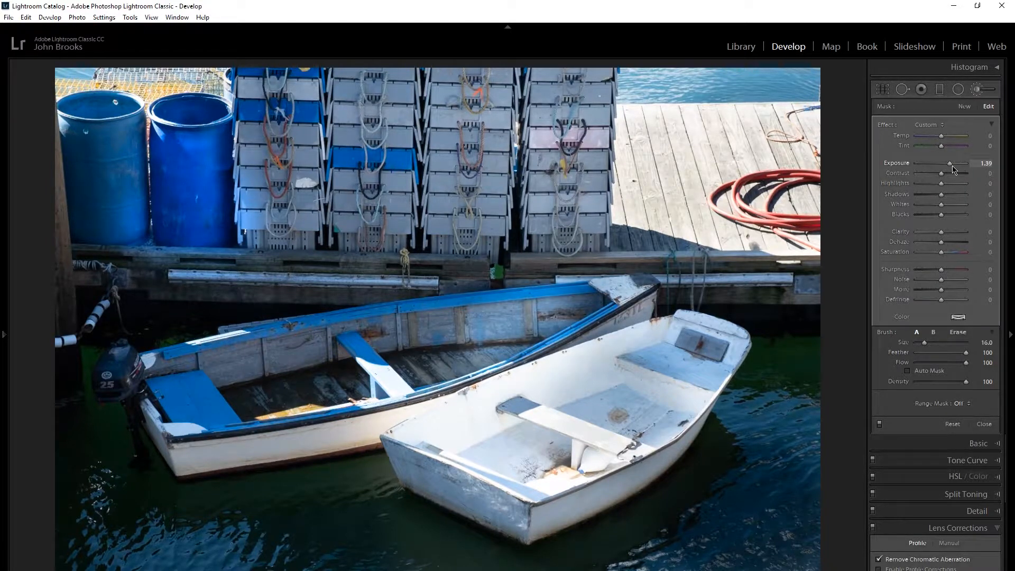
# Select the existing dock brush mask with exposure -0.70 and reset all its effect settings.
pyautogui.click(965, 108)
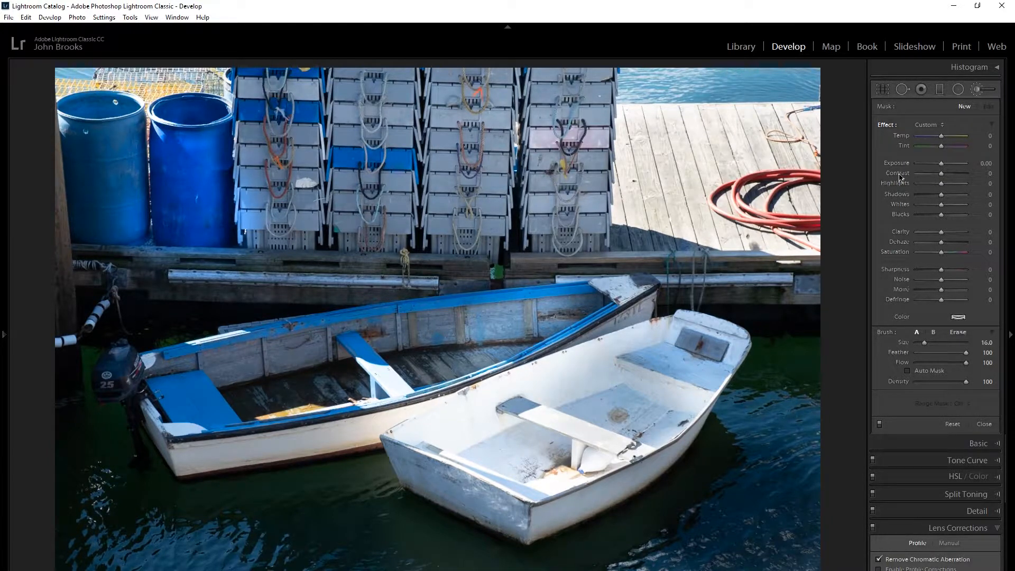
pyautogui.moveTo(735, 165)
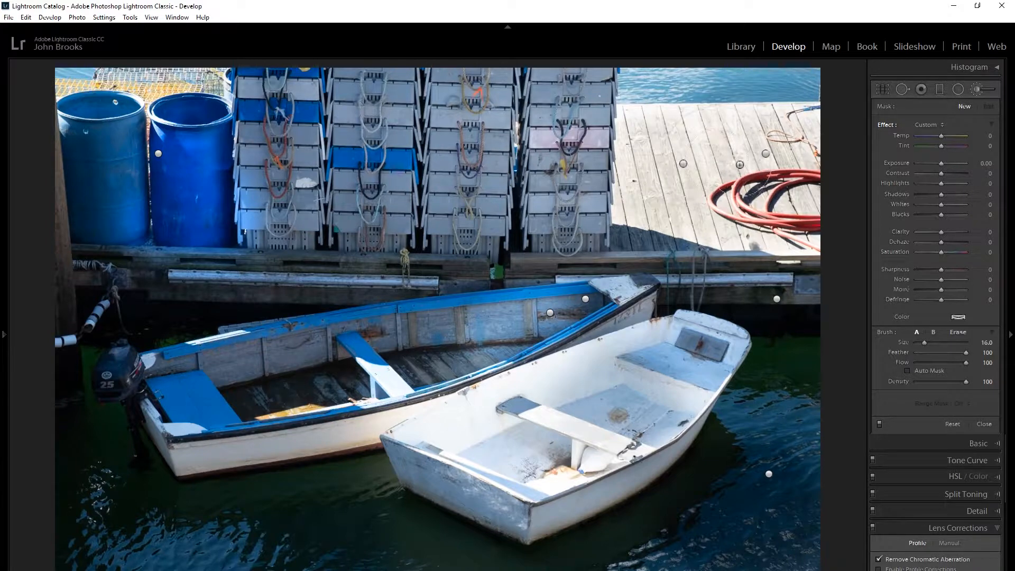
pyautogui.click(766, 154)
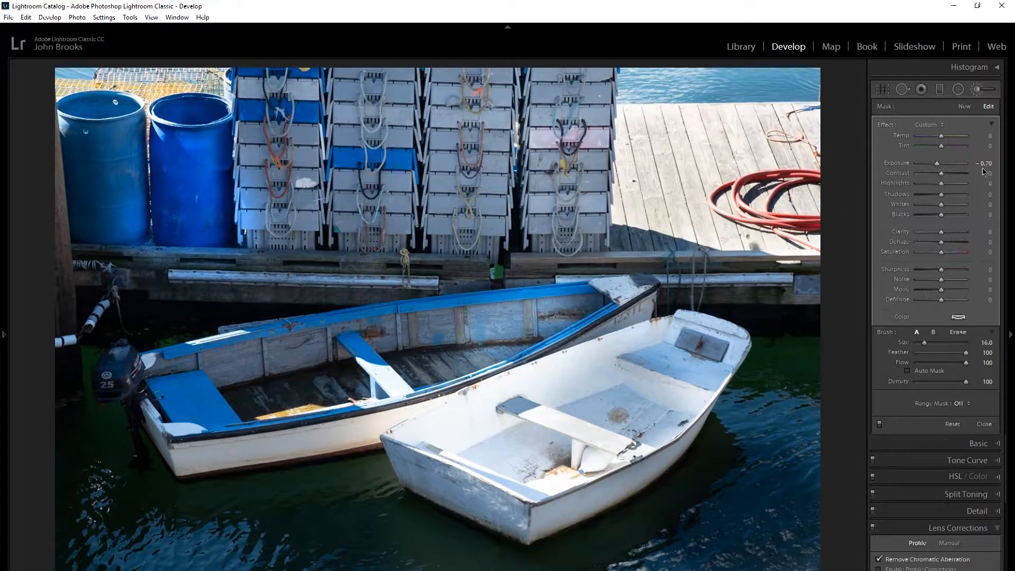
pyautogui.moveTo(761, 159)
pyautogui.keyDown('alt'); pyautogui.click(885, 127); pyautogui.keyUp('alt')
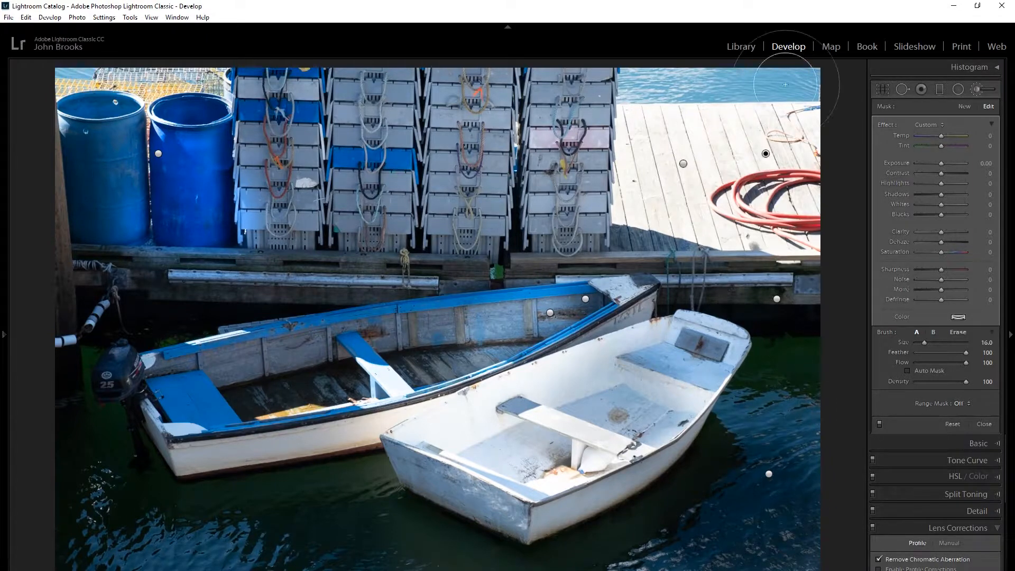
# Switch to the Graduated Filter and open the photo of the mirrored bean sculpture.
pyautogui.click(941, 91)
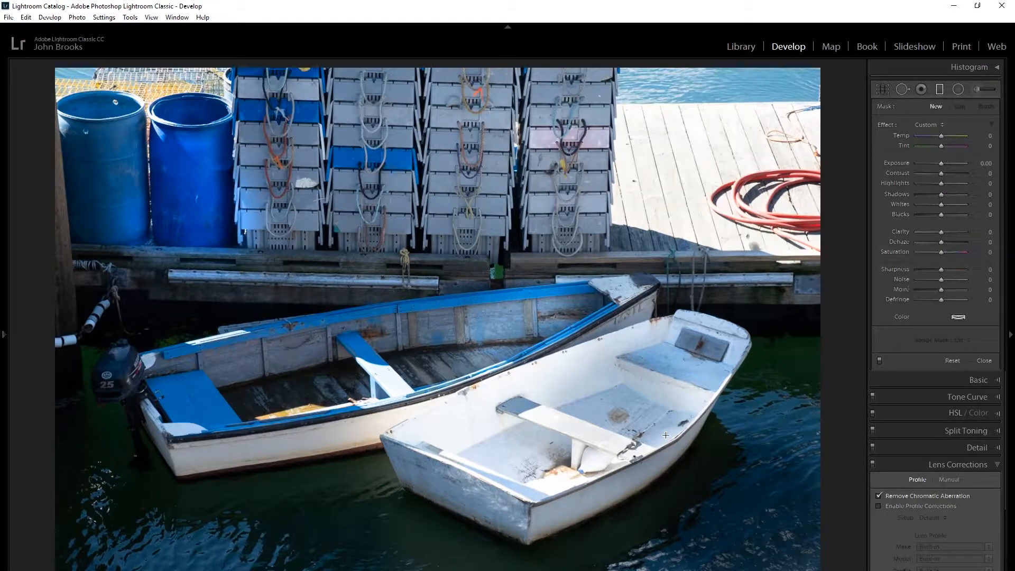
pyautogui.moveTo(508, 570)
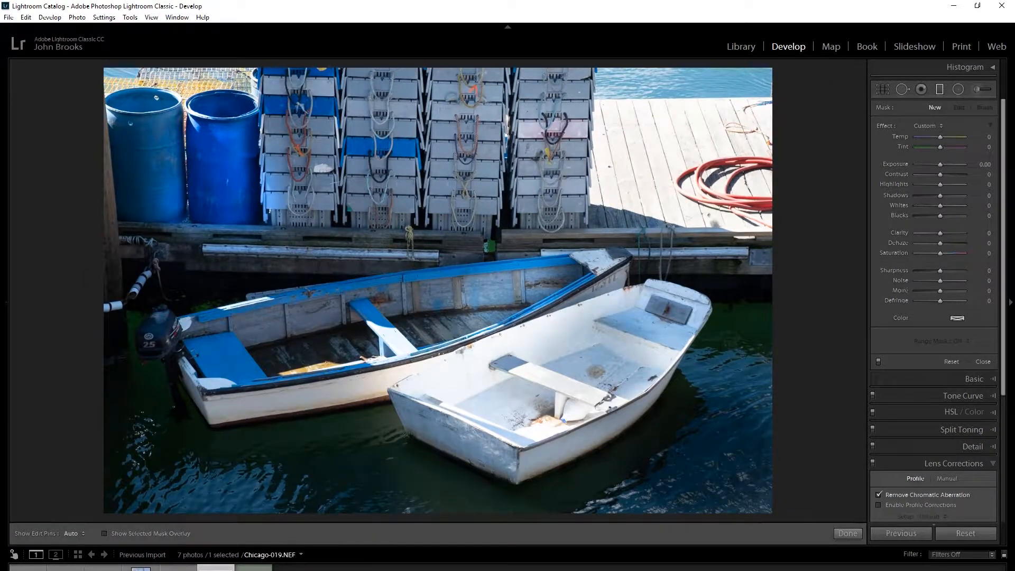
pyautogui.click(28, 568)
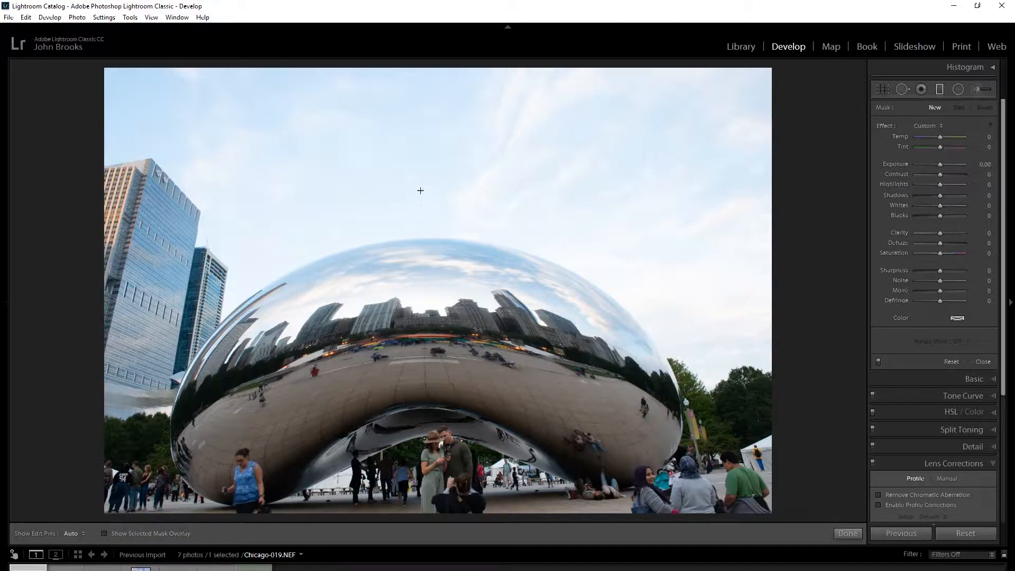
# Try a slightly tilted graduated filter over the sky, move it down the sculpture, undo the move, and delete the filter.
pyautogui.moveTo(434, 199); pyautogui.dragTo(434, 332)
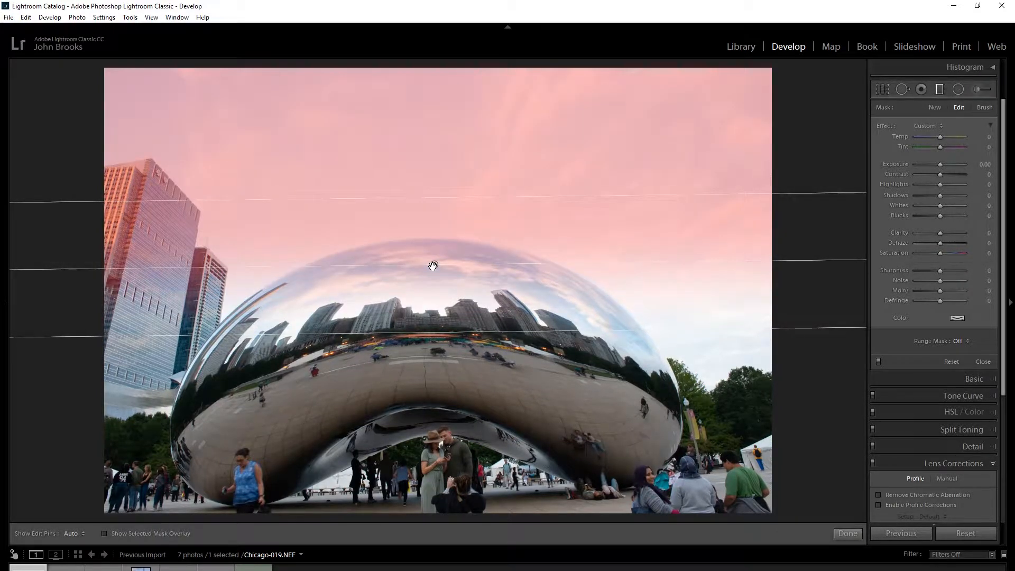
pyautogui.click(433, 266)
pyautogui.moveTo(433, 266); pyautogui.dragTo(405, 394)
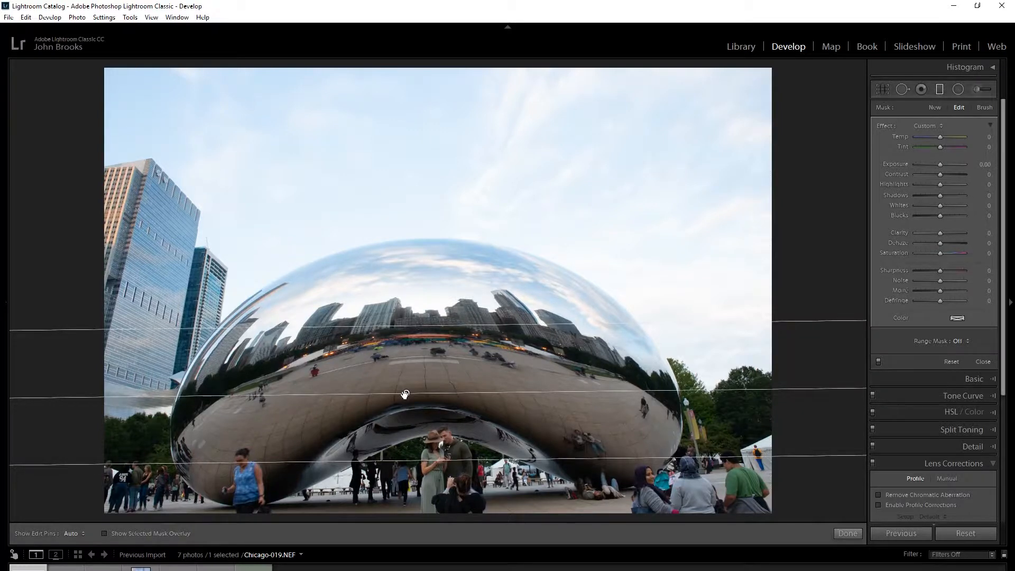
pyautogui.moveTo(406, 395)
pyautogui.hotkey('ctrl', 'z')
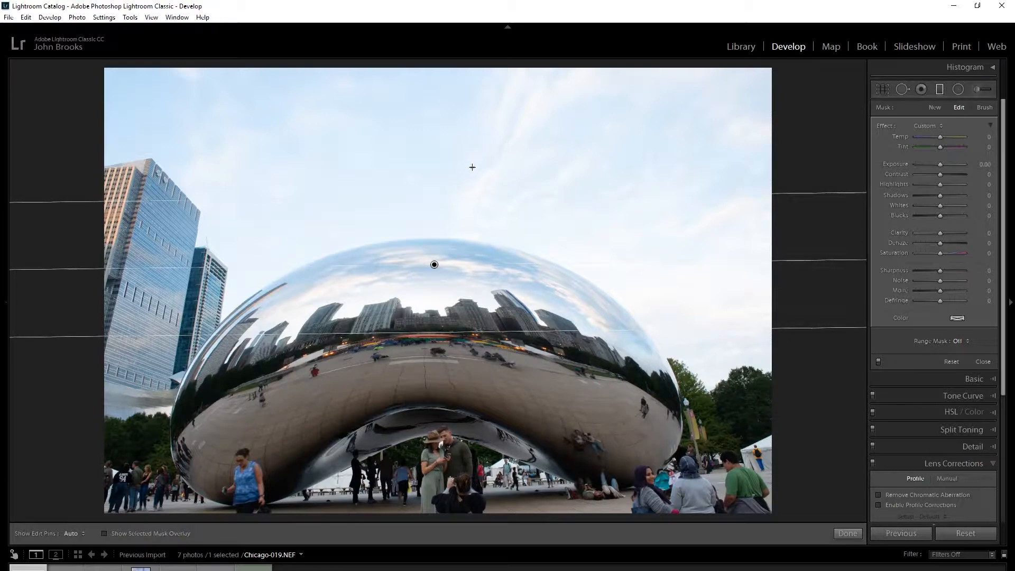
pyautogui.press('Delete')
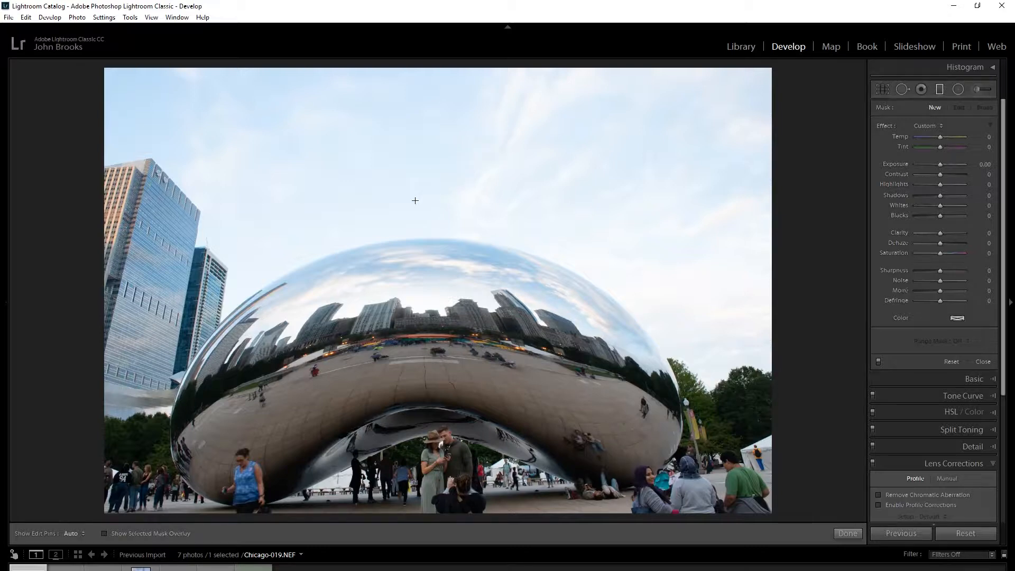
# Draw a perfectly horizontal graduated filter from the sky to the lower part of the sculpture, and rotate it clockwise.
pyautogui.press('shift')
pyautogui.moveTo(421, 193); pyautogui.dragTo(448, 374)
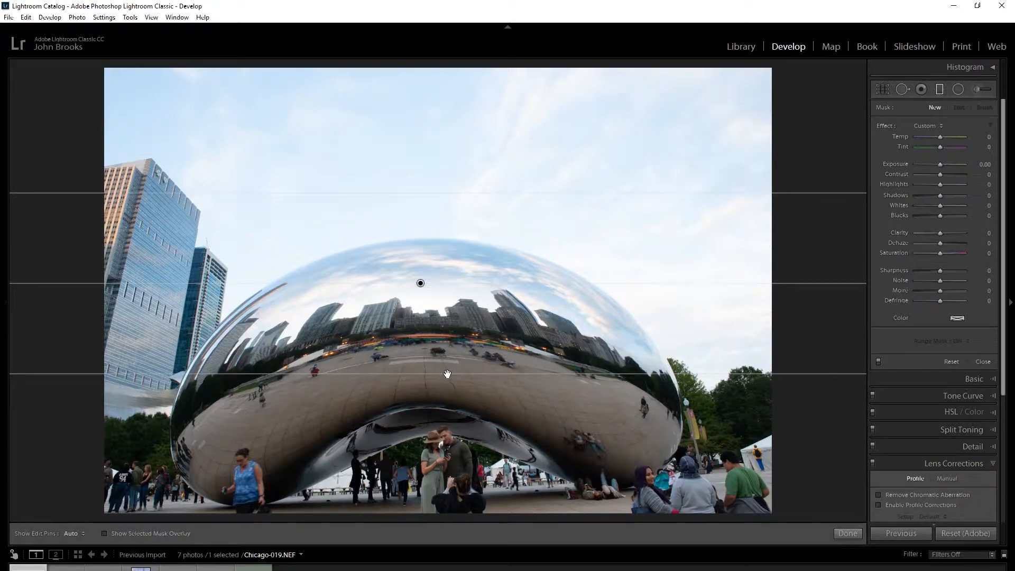
pyautogui.moveTo(447, 374); pyautogui.dragTo(448, 405)
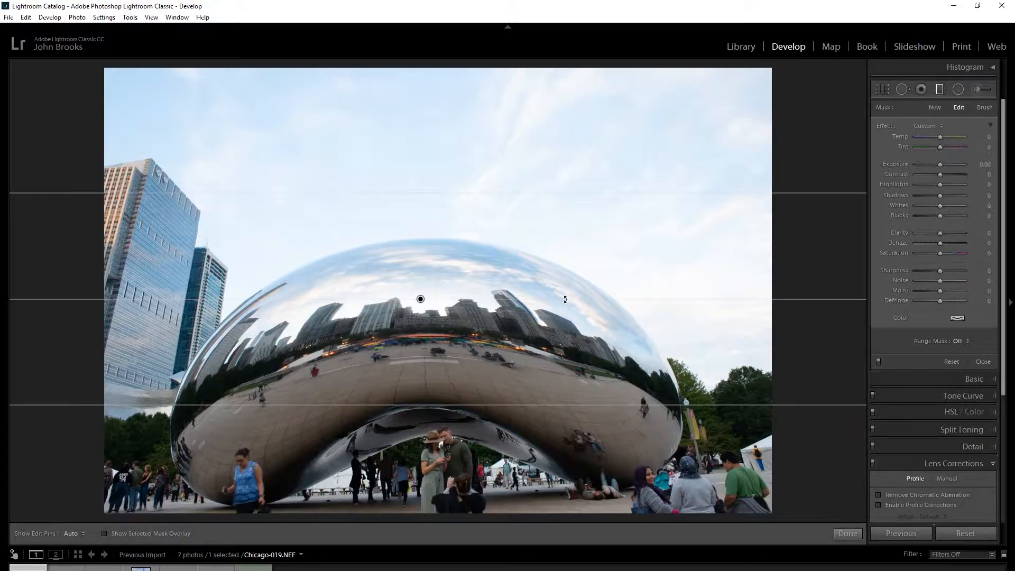
pyautogui.moveTo(566, 300); pyautogui.dragTo(570, 322)
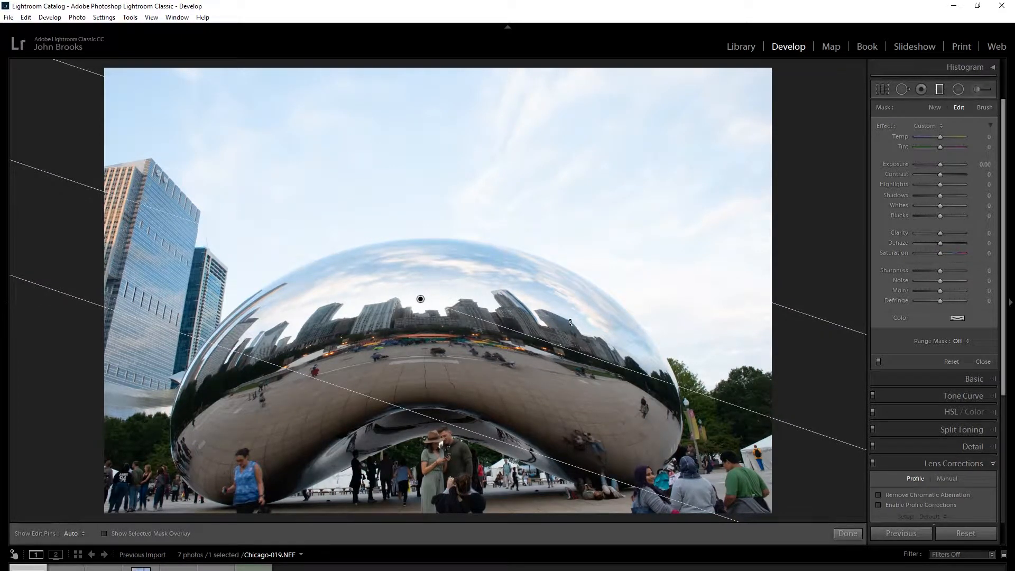
pyautogui.moveTo(571, 322); pyautogui.dragTo(571, 324)
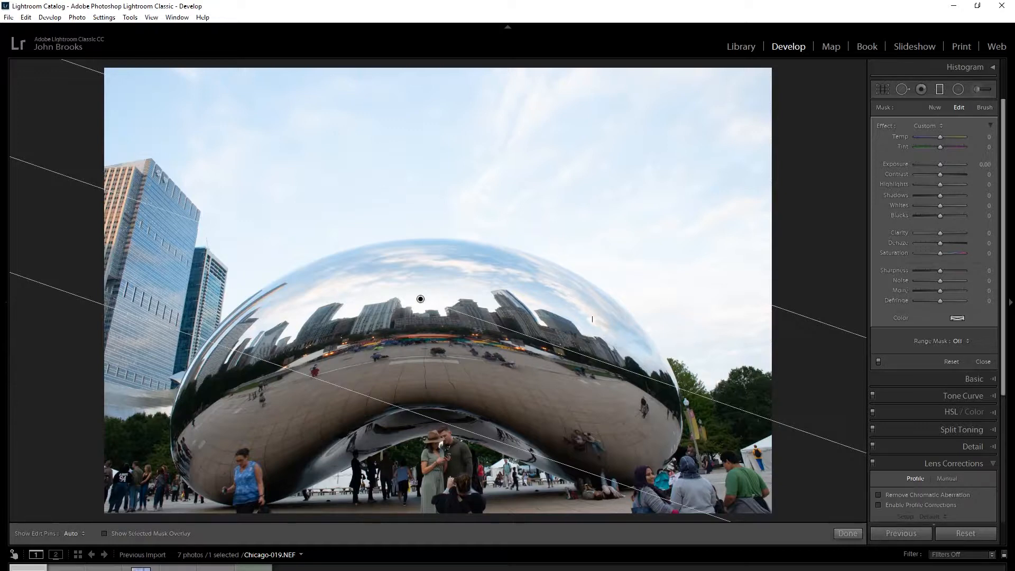
# Rotate the graduated filter back to nearly level, narrow its gradient, and move its centre down to the arch beneath the sculpture.
pyautogui.moveTo(680, 389); pyautogui.dragTo(675, 343)
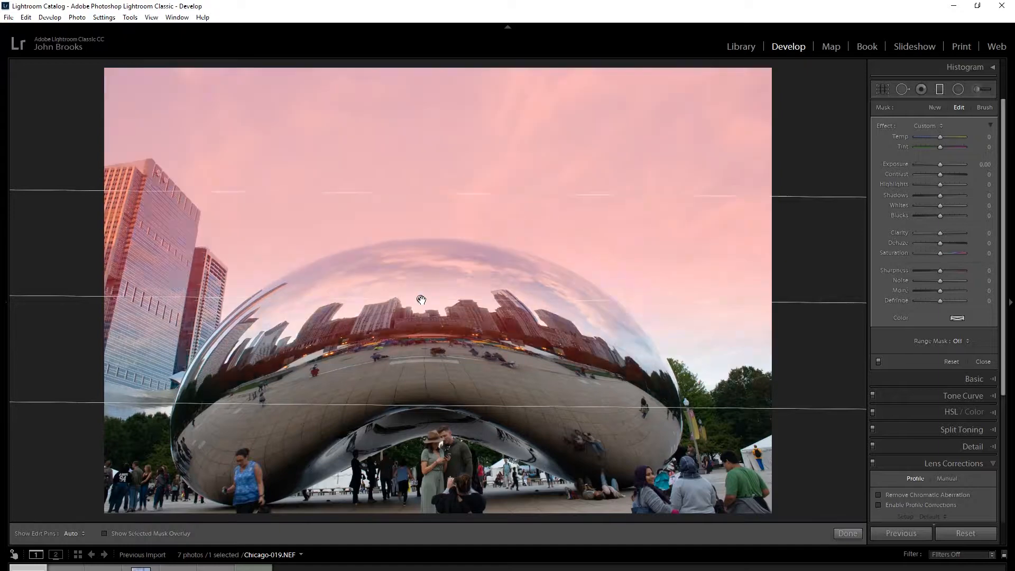
pyautogui.moveTo(421, 299); pyautogui.dragTo(411, 341)
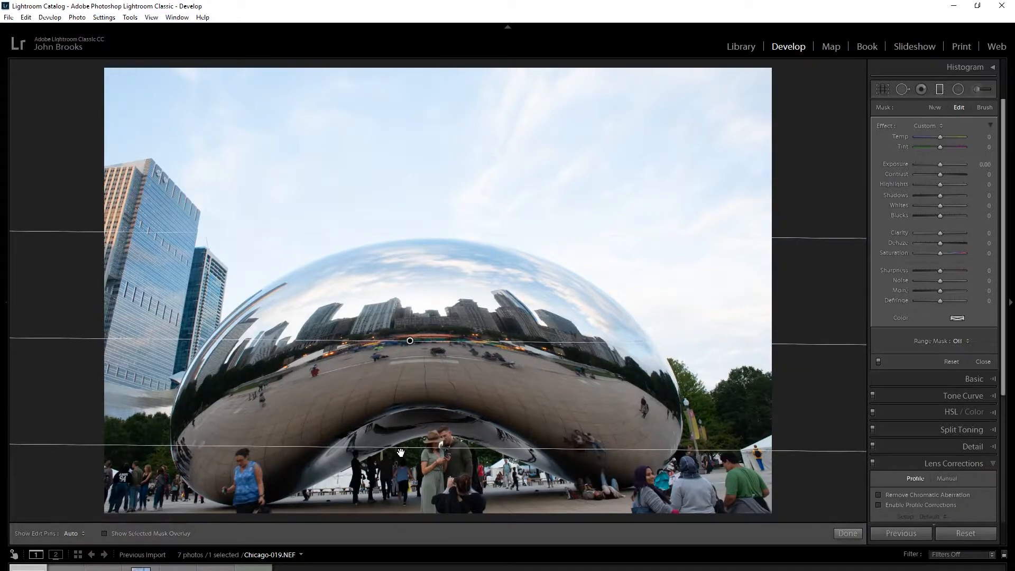
pyautogui.moveTo(401, 450); pyautogui.dragTo(368, 415)
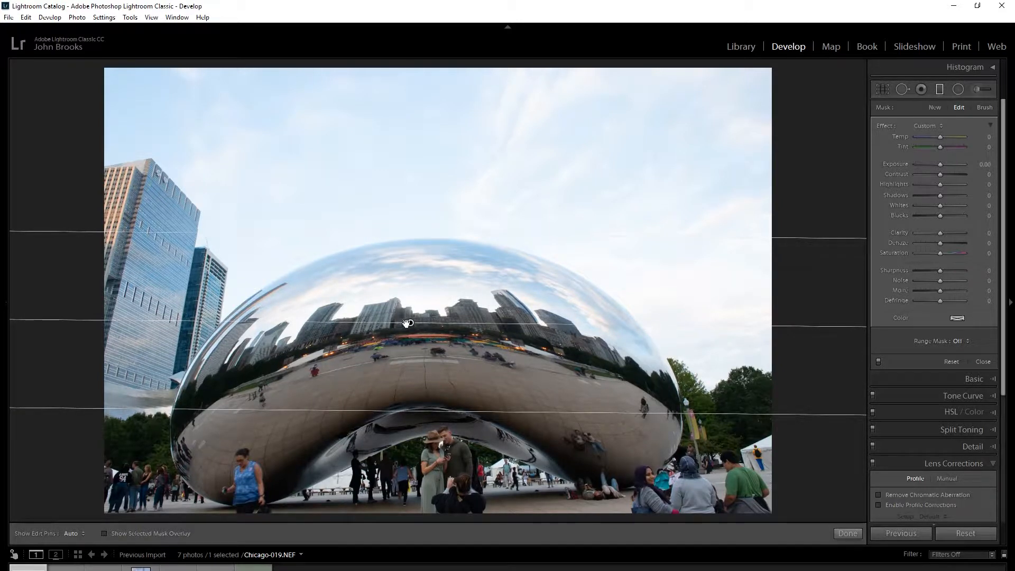
pyautogui.moveTo(407, 323); pyautogui.dragTo(421, 405)
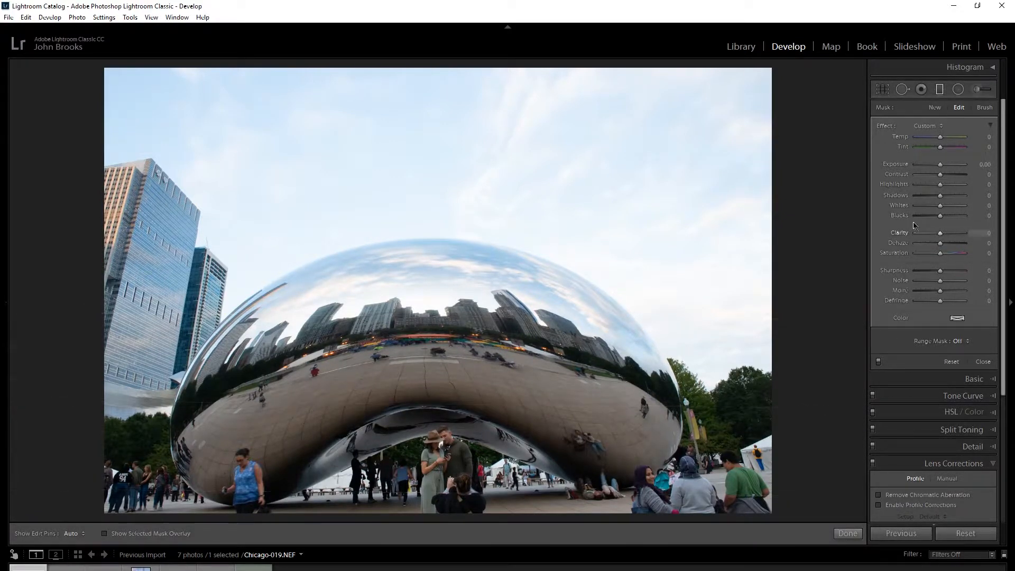
# Set the graduated filter's exposure to -1.74, highlights to -22, shadows to -33 and whites to 13.
pyautogui.moveTo(940, 165); pyautogui.dragTo(932, 169)
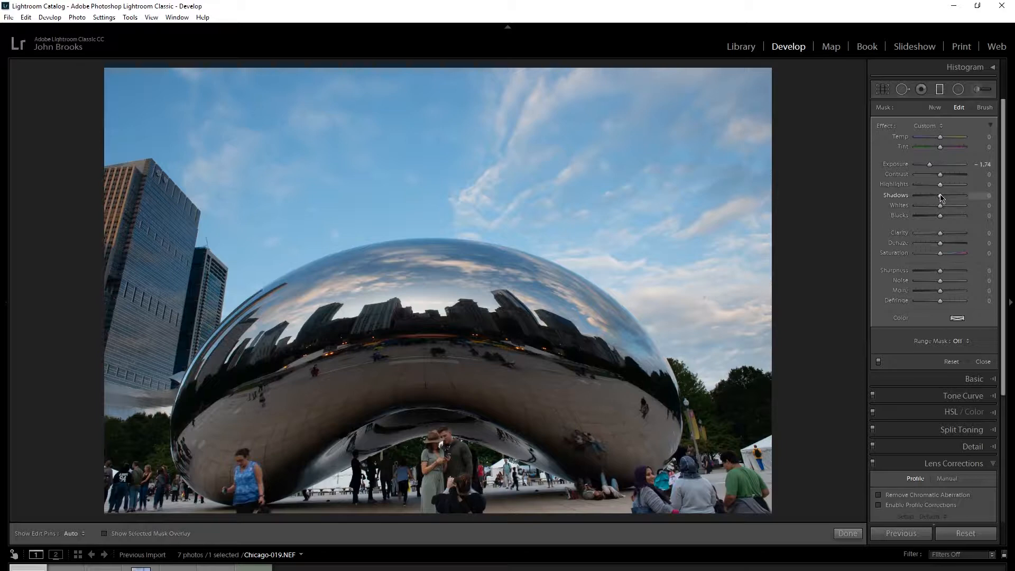
pyautogui.moveTo(940, 195); pyautogui.dragTo(934, 185)
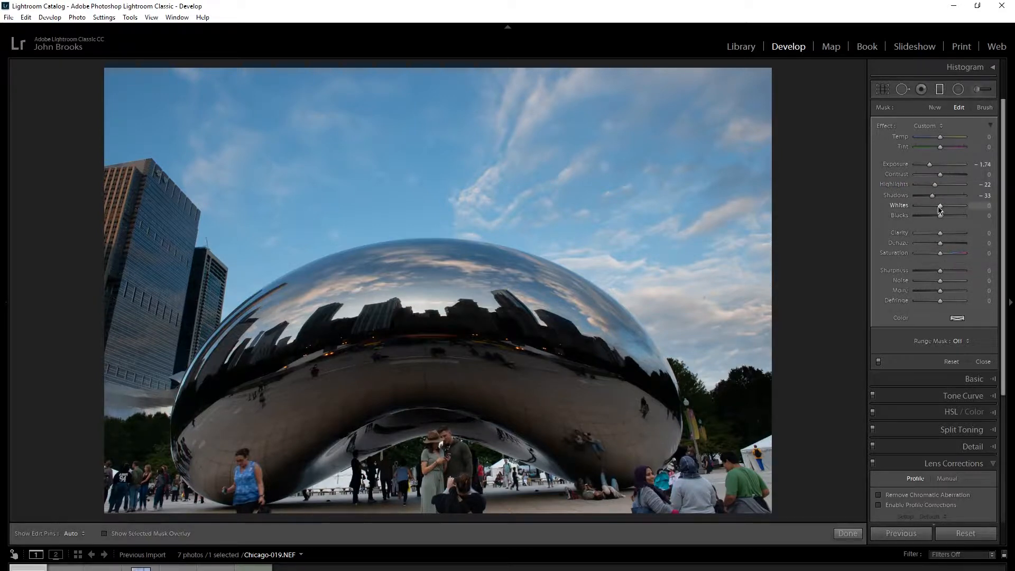
pyautogui.moveTo(940, 210); pyautogui.dragTo(944, 211)
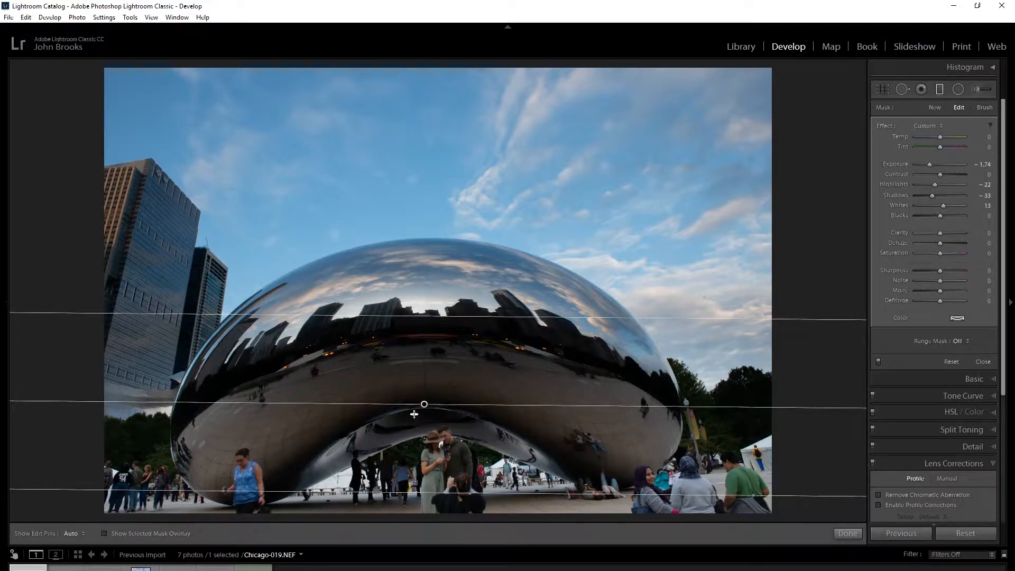
pyautogui.moveTo(424, 404)
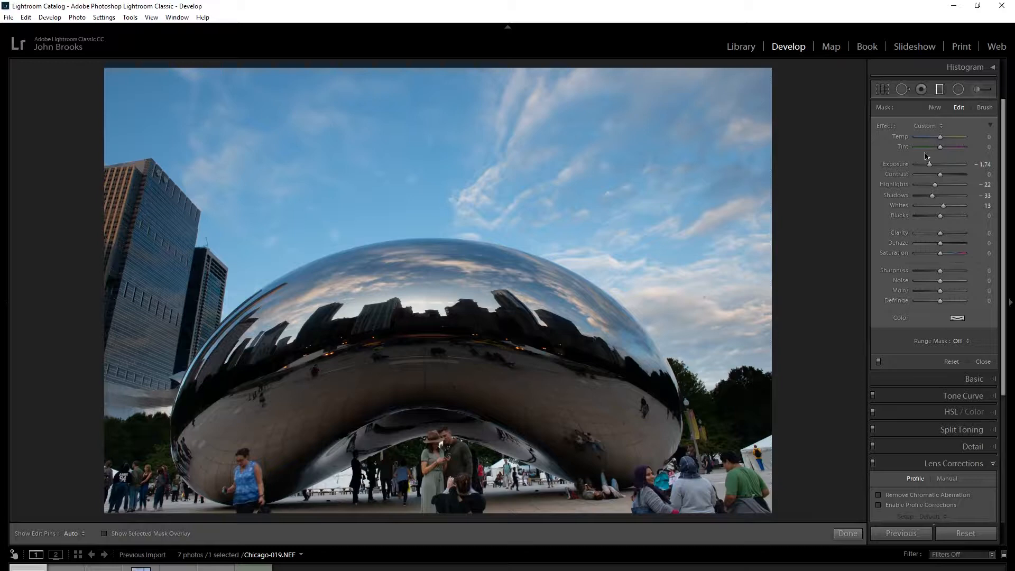
# Brush the embracing couple into the filter's mask at size 16, and erase the mask from the sculpture's upper left half with Auto Mask.
pyautogui.click(983, 109)
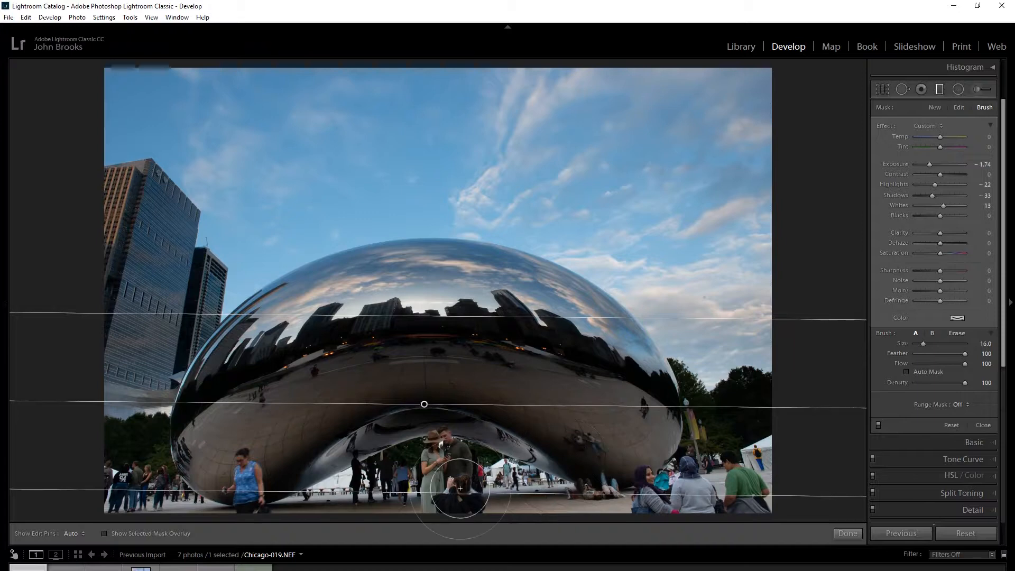
pyautogui.moveTo(459, 471); pyautogui.dragTo(432, 470)
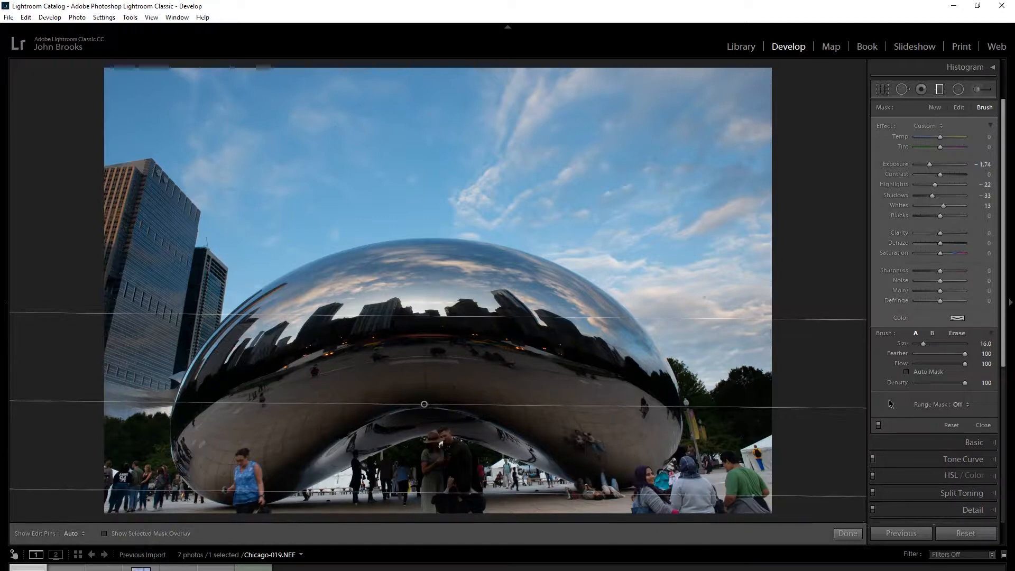
pyautogui.click(955, 335)
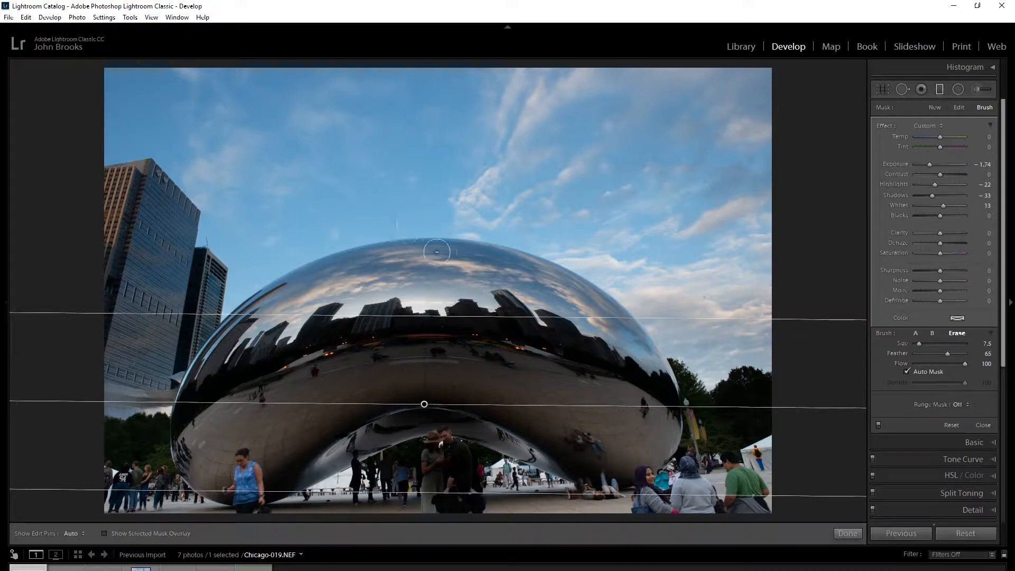
pyautogui.press('h')
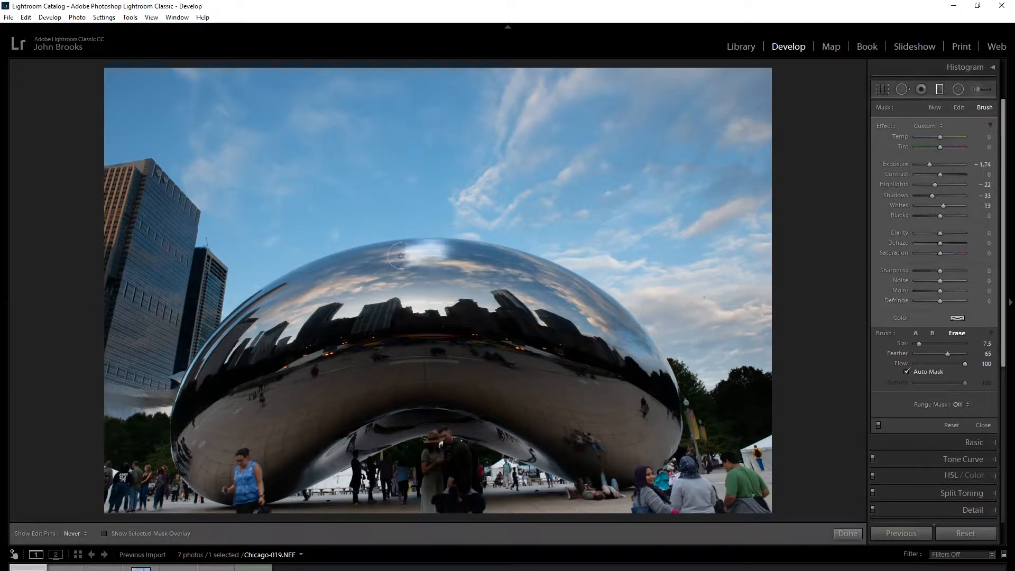
pyautogui.moveTo(378, 251)
pyautogui.mouseDown()
pyautogui.moveTo(429, 243)
pyautogui.moveTo(319, 269)
pyautogui.moveTo(277, 293)
pyautogui.moveTo(226, 370)
pyautogui.moveTo(391, 317)
pyautogui.moveTo(310, 332)
pyautogui.moveTo(173, 381)
pyautogui.moveTo(200, 359)
pyautogui.moveTo(205, 298)
pyautogui.mouseUp()
pyautogui.press('h')
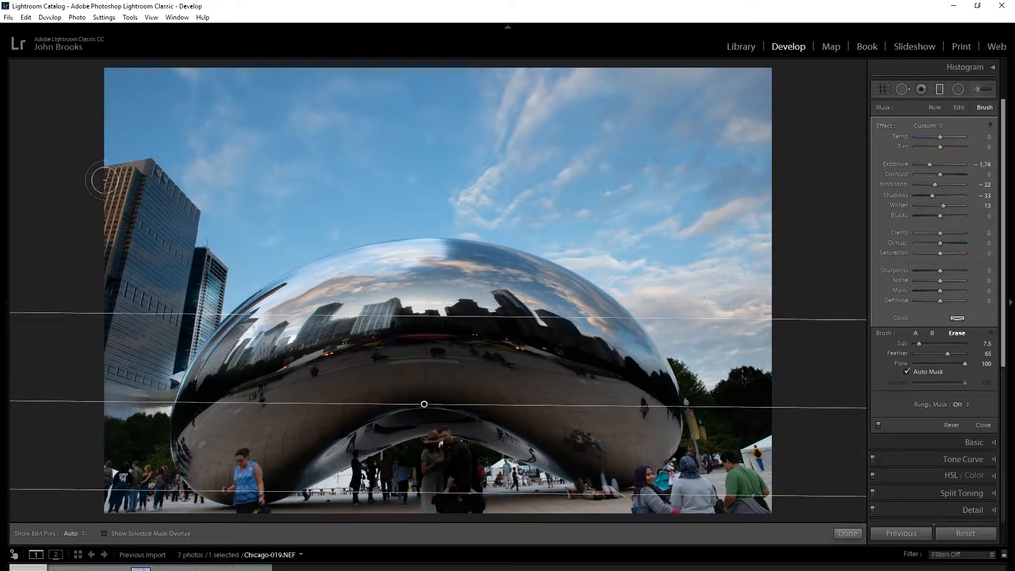
# Erase the filter's mask along the upper edges of the tall skyscraper and over the smaller building beside it, using Auto Mask.
pyautogui.press('h')
pyautogui.moveTo(125, 171)
pyautogui.mouseDown()
pyautogui.moveTo(147, 172)
pyautogui.moveTo(183, 207)
pyautogui.mouseUp()
pyautogui.press('h')
pyautogui.click(183, 208)
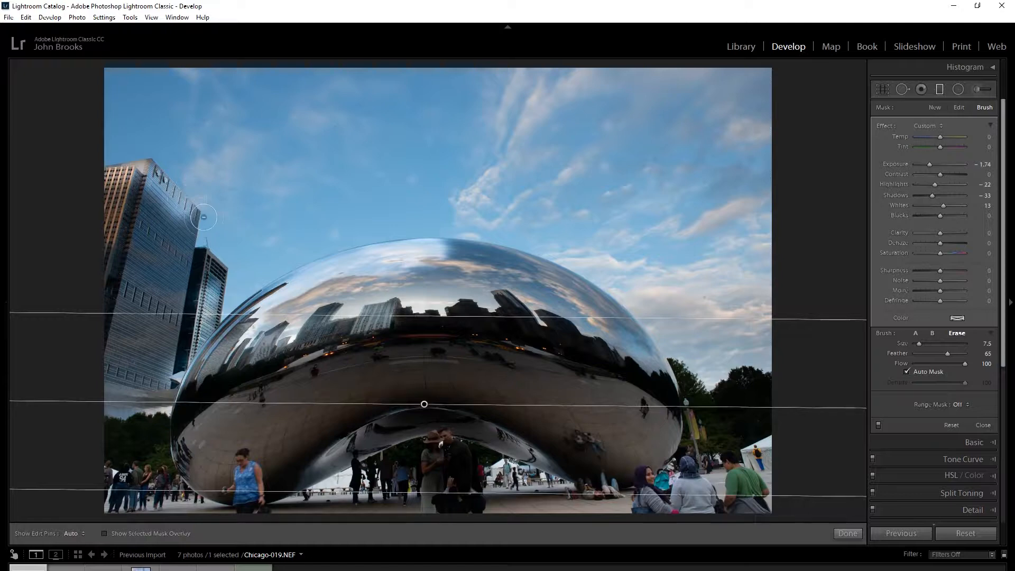
pyautogui.press('h')
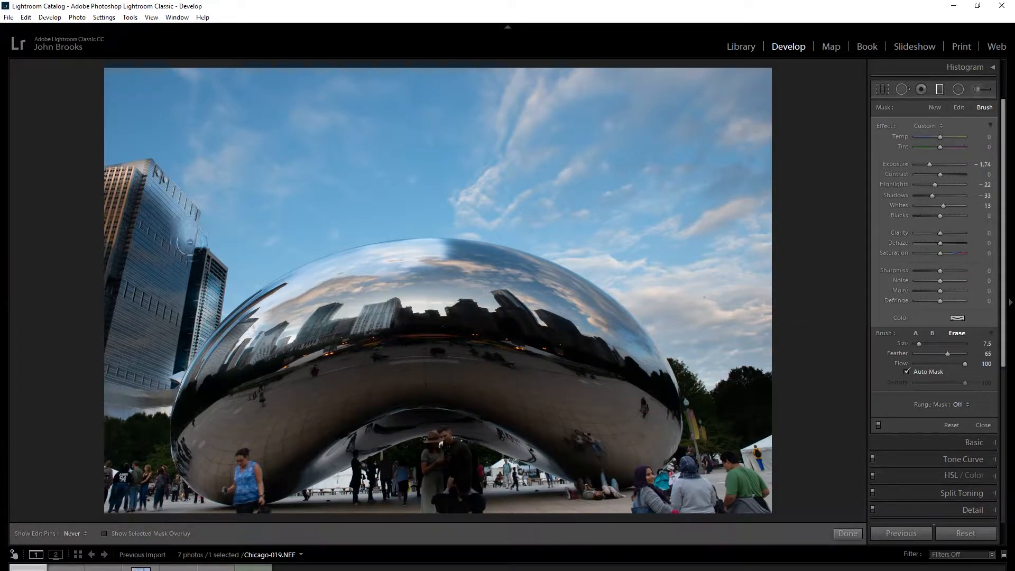
pyautogui.press('h')
pyautogui.press('h')
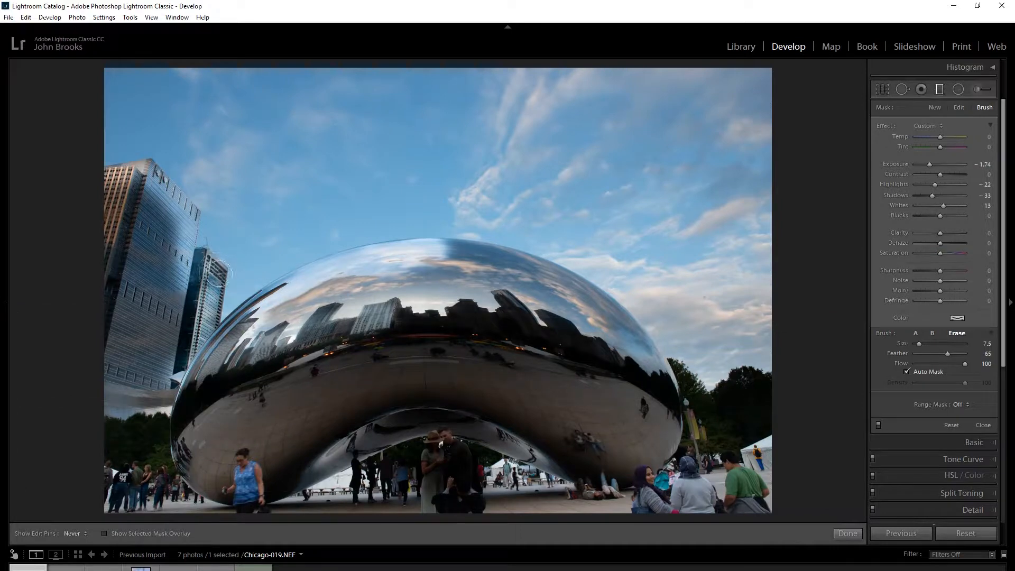
pyautogui.press('h')
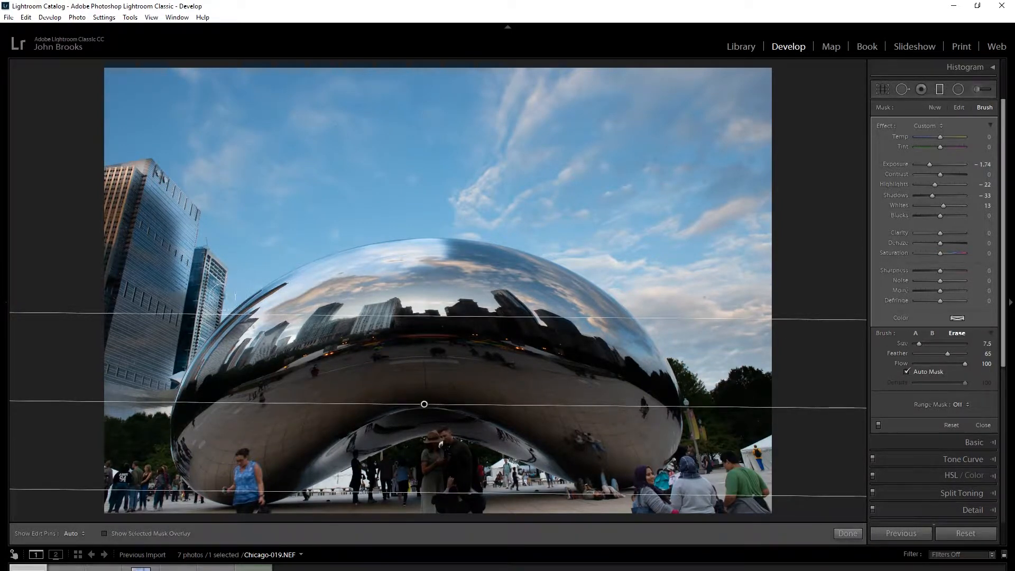
pyautogui.press('h')
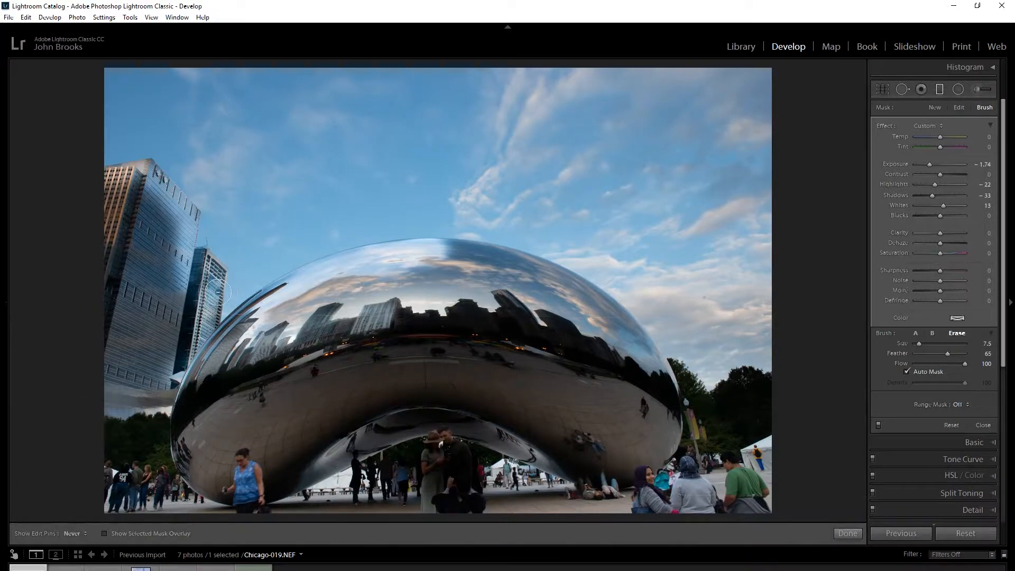
pyautogui.moveTo(218, 292); pyautogui.dragTo(216, 326)
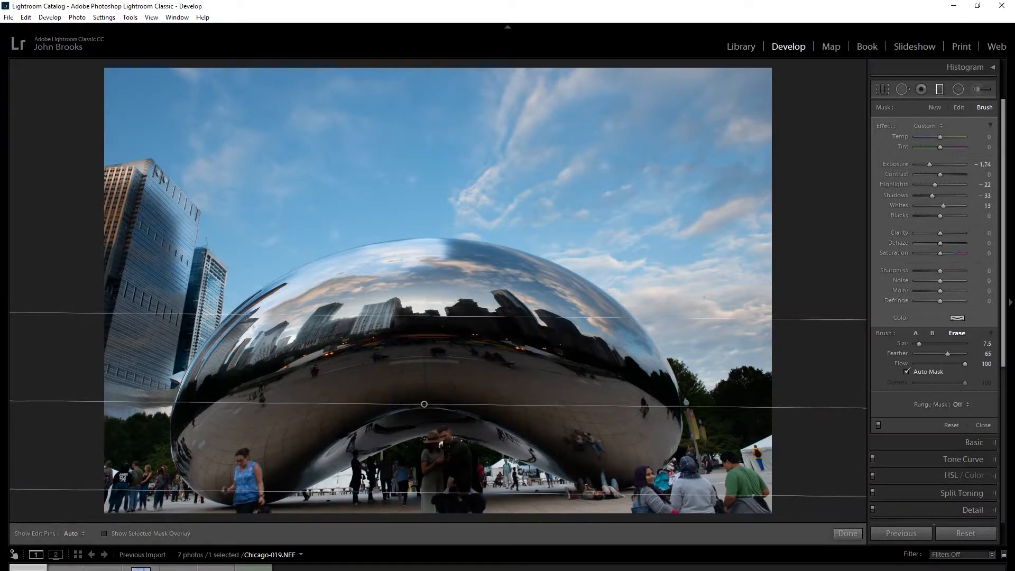
pyautogui.moveTo(244, 570)
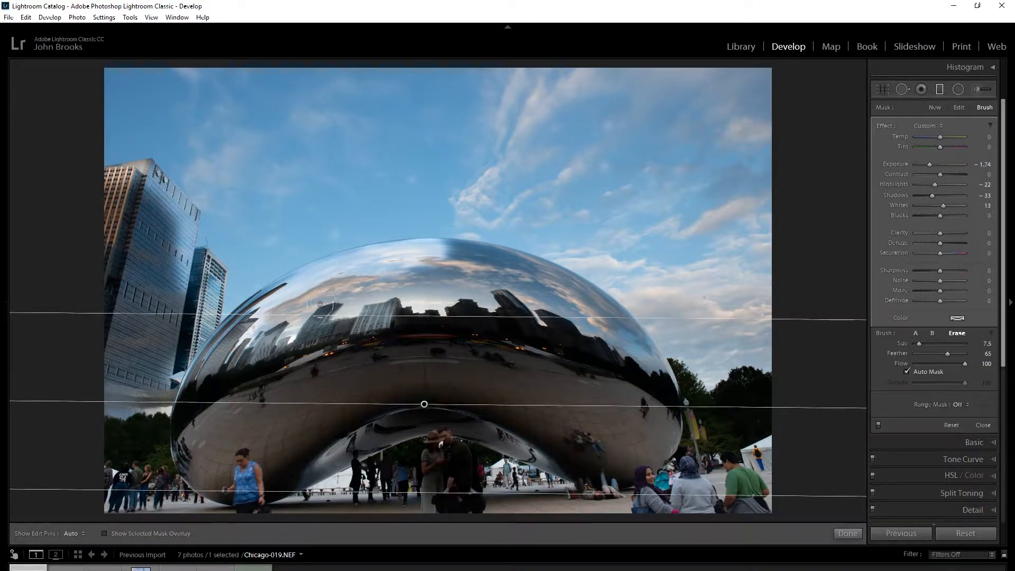
pyautogui.press('h')
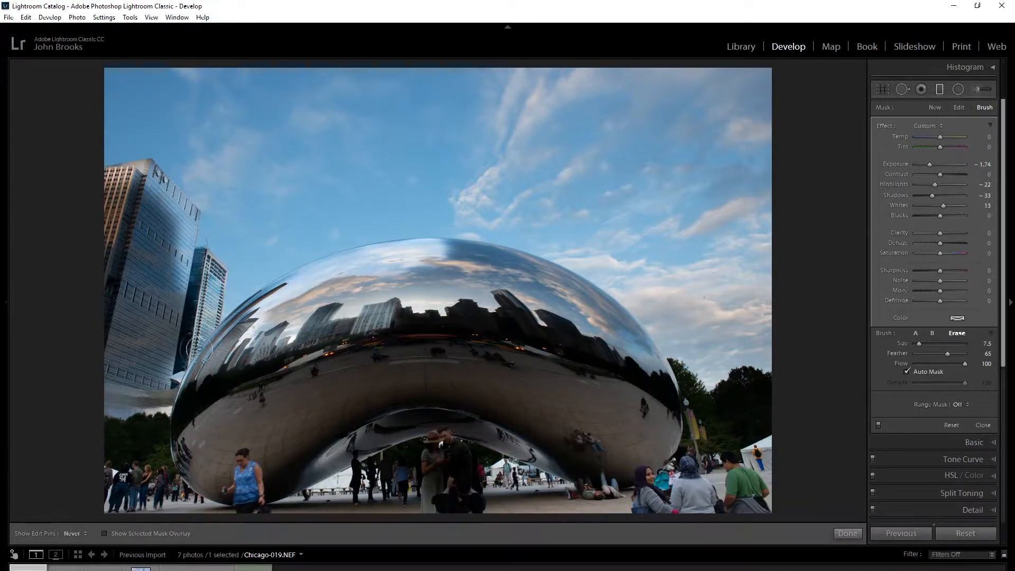
pyautogui.press('h')
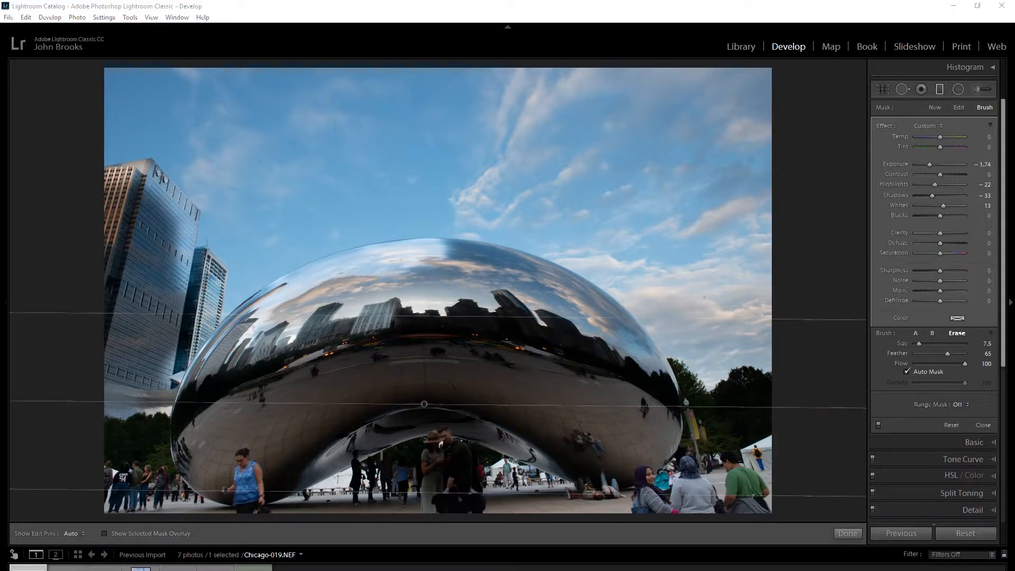
pyautogui.press('super')
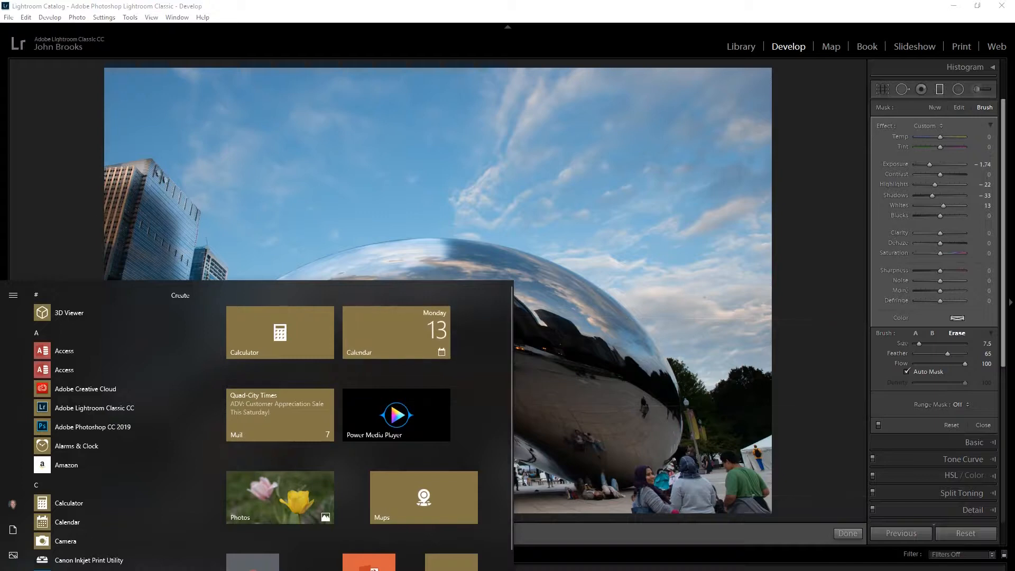
pyautogui.press('super')
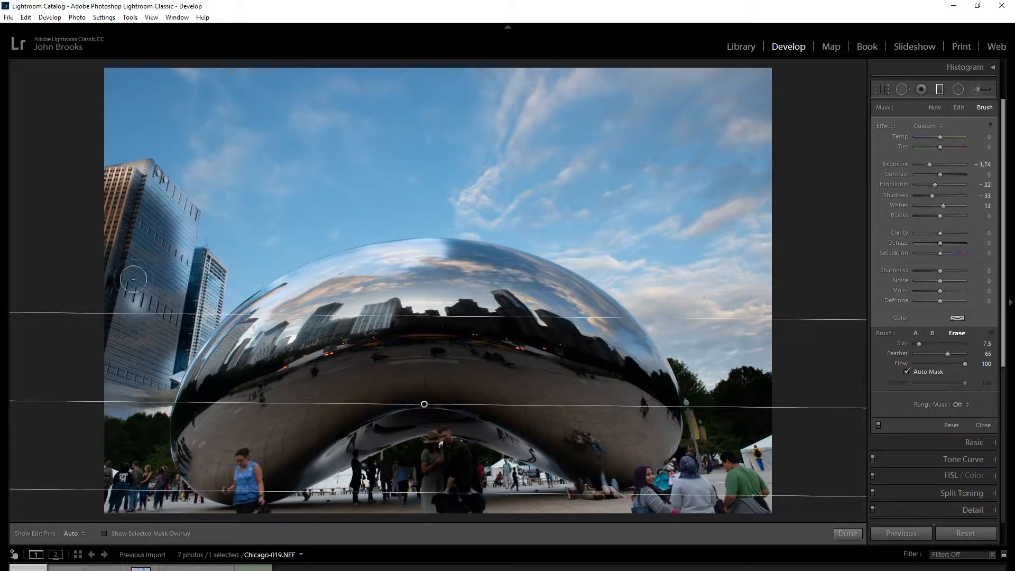
# Erase the filter's mask over the tall skyscraper's facade, first with Auto Mask and again with it turned off.
pyautogui.moveTo(133, 233)
pyautogui.mouseDown()
pyautogui.moveTo(153, 245)
pyautogui.moveTo(123, 254)
pyautogui.moveTo(157, 284)
pyautogui.moveTo(135, 305)
pyautogui.moveTo(174, 362)
pyautogui.mouseUp()
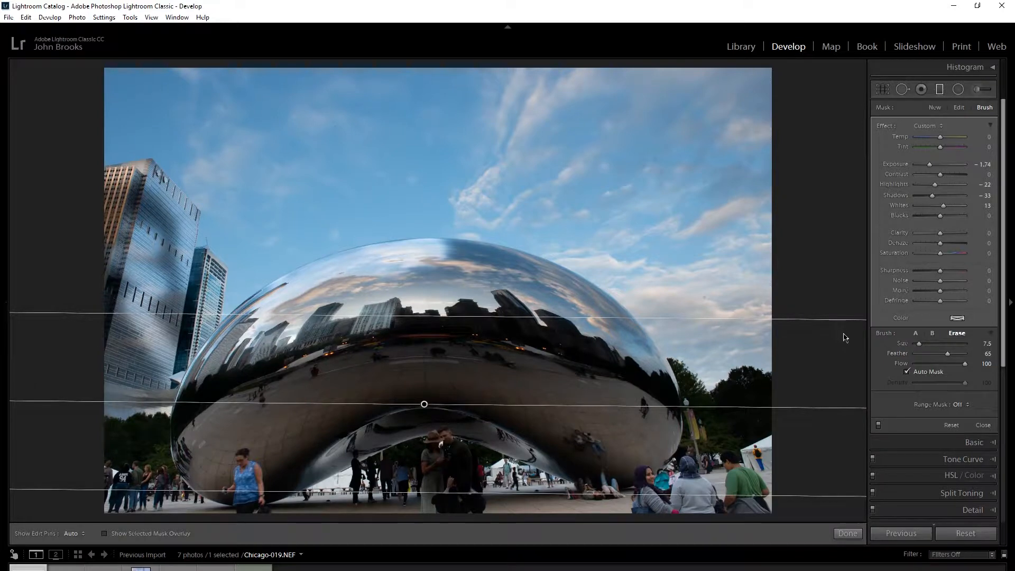
pyautogui.click(908, 371)
pyautogui.press('h')
pyautogui.moveTo(166, 229)
pyautogui.mouseDown()
pyautogui.moveTo(156, 323)
pyautogui.moveTo(91, 245)
pyautogui.moveTo(87, 204)
pyautogui.moveTo(108, 332)
pyautogui.moveTo(130, 190)
pyautogui.moveTo(121, 176)
pyautogui.moveTo(100, 197)
pyautogui.moveTo(138, 303)
pyautogui.mouseUp()
pyautogui.moveTo(121, 343)
pyautogui.mouseDown()
pyautogui.moveTo(117, 356)
pyautogui.moveTo(142, 291)
pyautogui.moveTo(159, 162)
pyautogui.moveTo(163, 207)
pyautogui.mouseUp()
pyautogui.press('h')
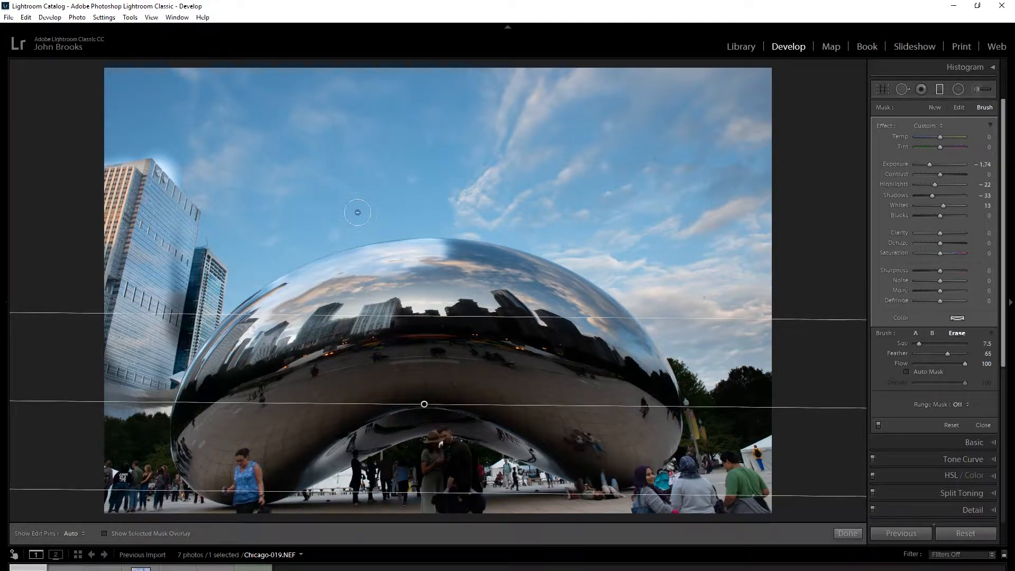
# Delete the graduated filter with its brush edits, keeping the photo in the catalog.
pyautogui.press('Delete')
pyautogui.press('Delete')
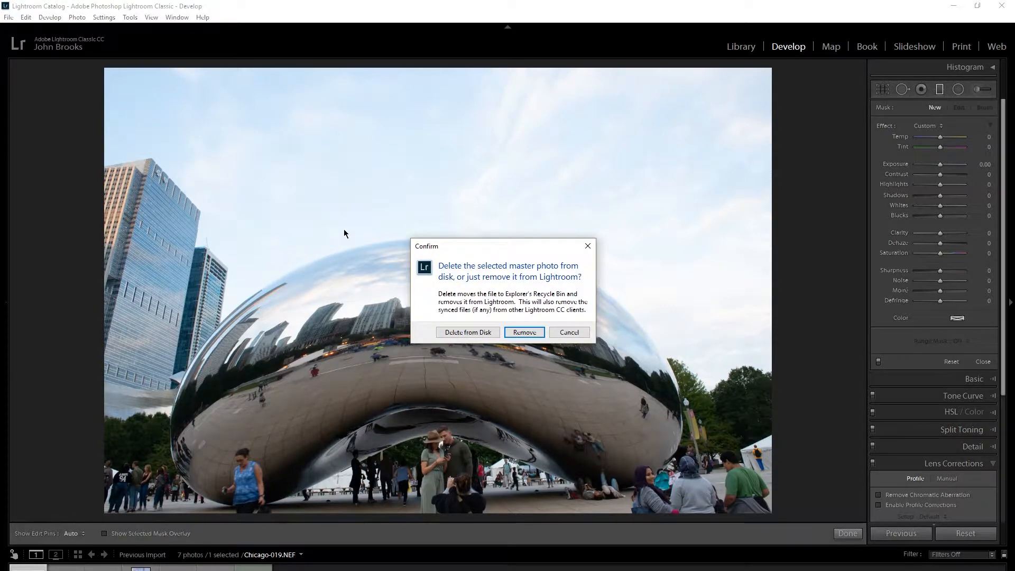
pyautogui.click(558, 331)
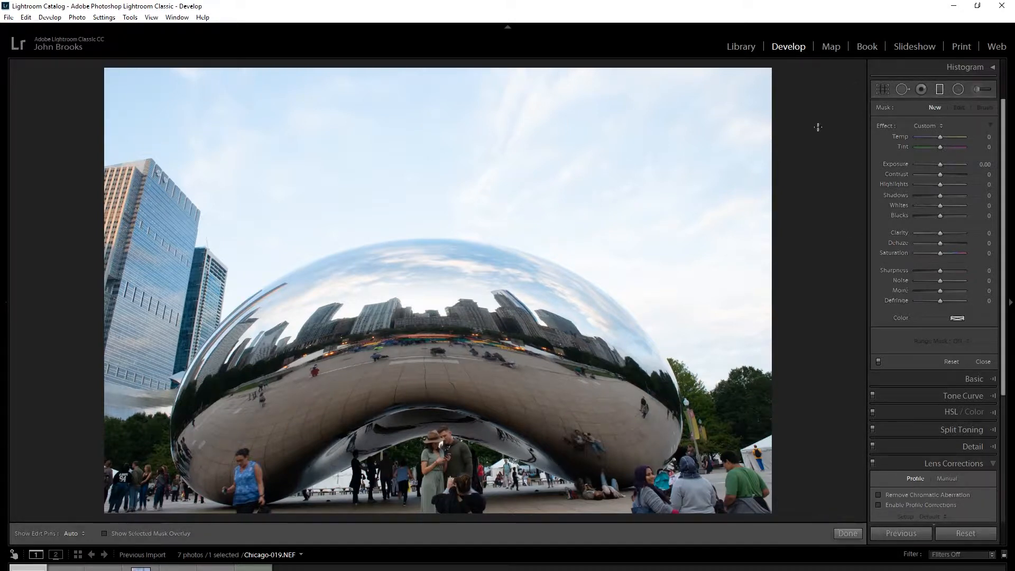
# Draw a nearly horizontal graduated filter from the sky to the sculpture's lower part, and set its exposure to -2.43.
pyautogui.moveTo(404, 209); pyautogui.dragTo(400, 458)
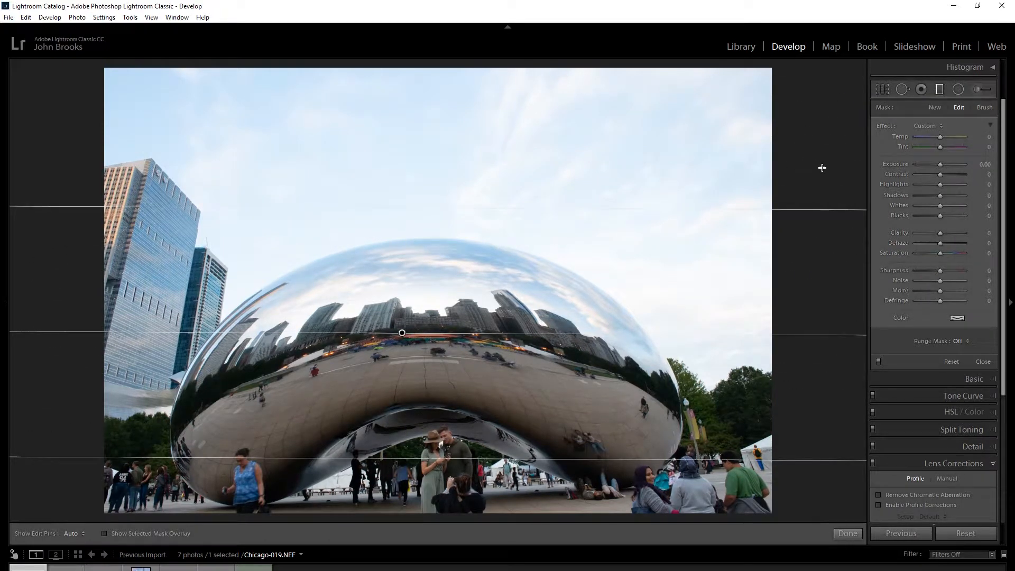
pyautogui.click(926, 164)
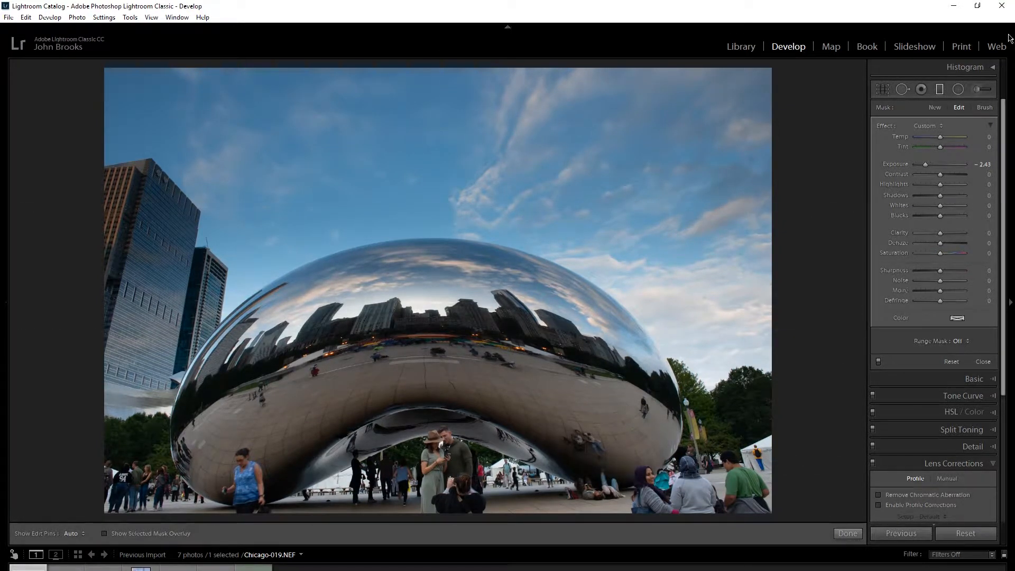
# Erase the new filter's mask from the sculpture's upper left part with Auto Mask off, at brush size 7.5 and feather 65.
pyautogui.click(984, 107)
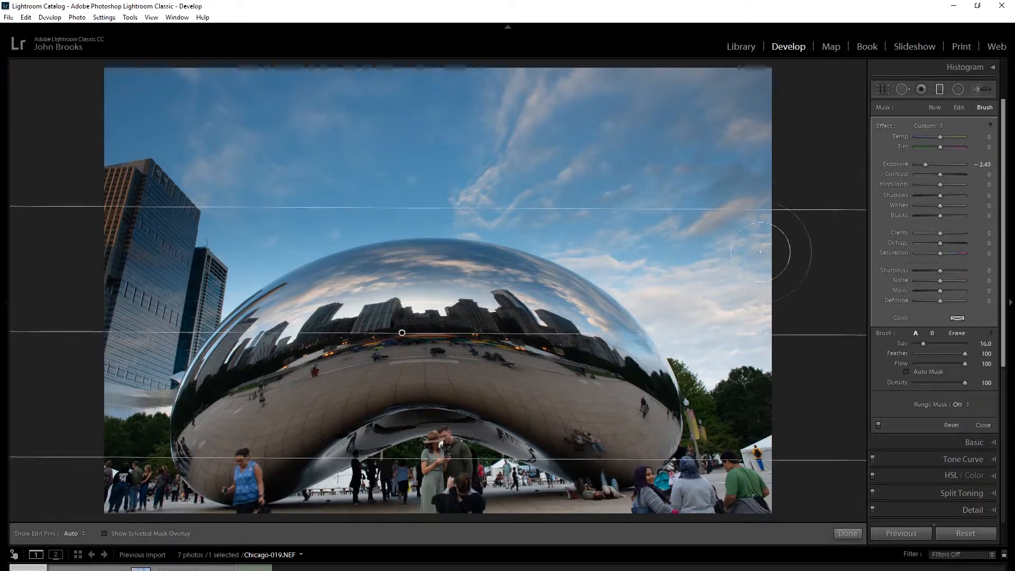
pyautogui.click(959, 335)
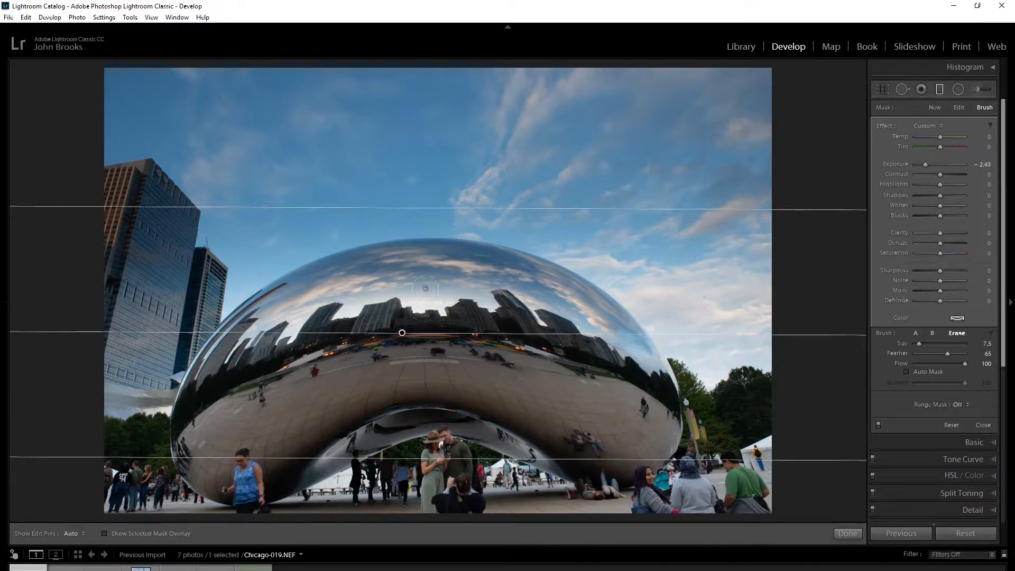
pyautogui.press('h')
pyautogui.moveTo(423, 277); pyautogui.dragTo(394, 277)
pyautogui.moveTo(317, 348)
pyautogui.mouseDown()
pyautogui.moveTo(304, 338)
pyautogui.moveTo(346, 267)
pyautogui.moveTo(412, 250)
pyautogui.mouseUp()
pyautogui.press('h')
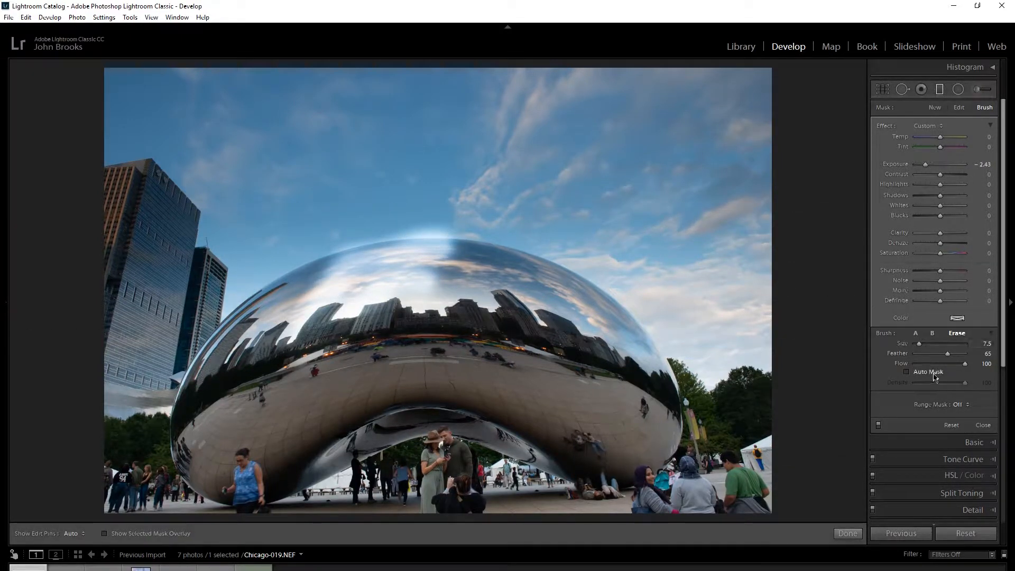
# Turn on Auto Mask, erase the filter's mask from the sculpture's upper right reflections, and show the selected mask overlay.
pyautogui.click(907, 372)
pyautogui.press('h')
pyautogui.moveTo(480, 267)
pyautogui.mouseDown()
pyautogui.moveTo(534, 274)
pyautogui.moveTo(586, 306)
pyautogui.moveTo(550, 311)
pyautogui.moveTo(478, 278)
pyautogui.moveTo(395, 294)
pyautogui.mouseUp()
pyautogui.press('h')
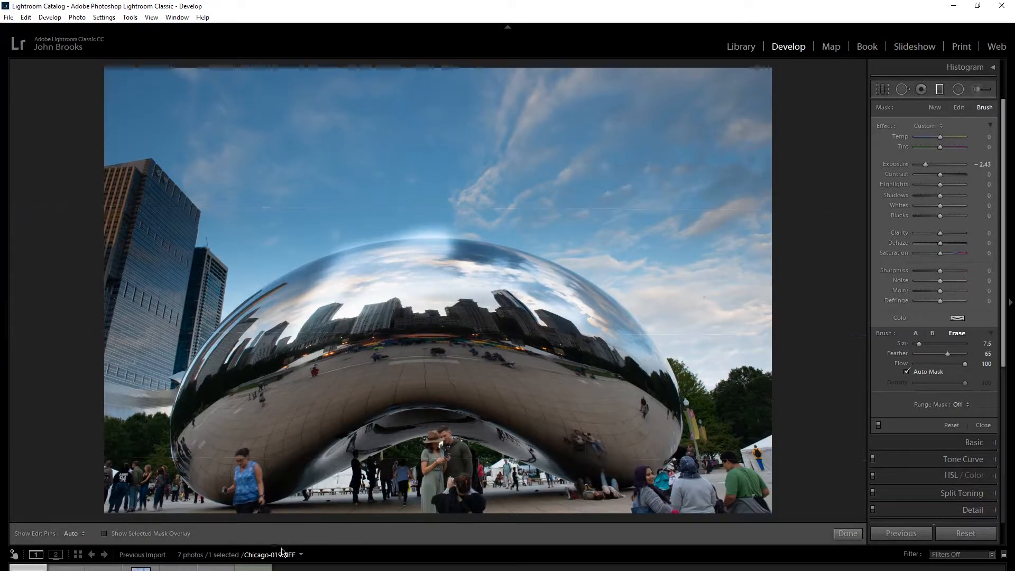
pyautogui.click(104, 534)
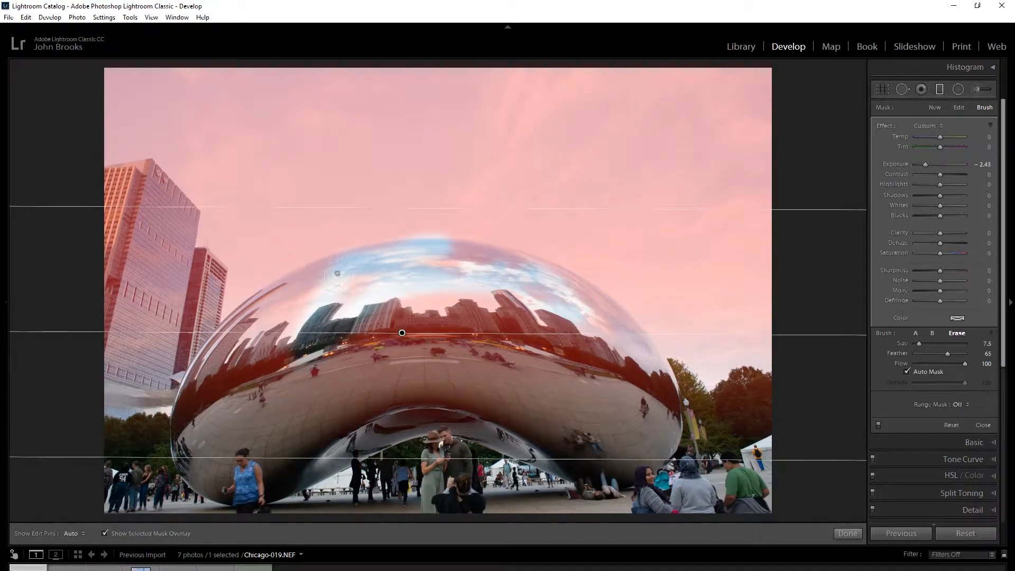
# Erase the filter's mask from the remaining sky and skyline reflections across the sculpture's upper half with Auto Mask on.
pyautogui.moveTo(312, 284)
pyautogui.mouseDown()
pyautogui.moveTo(256, 325)
pyautogui.moveTo(301, 315)
pyautogui.moveTo(240, 346)
pyautogui.mouseUp()
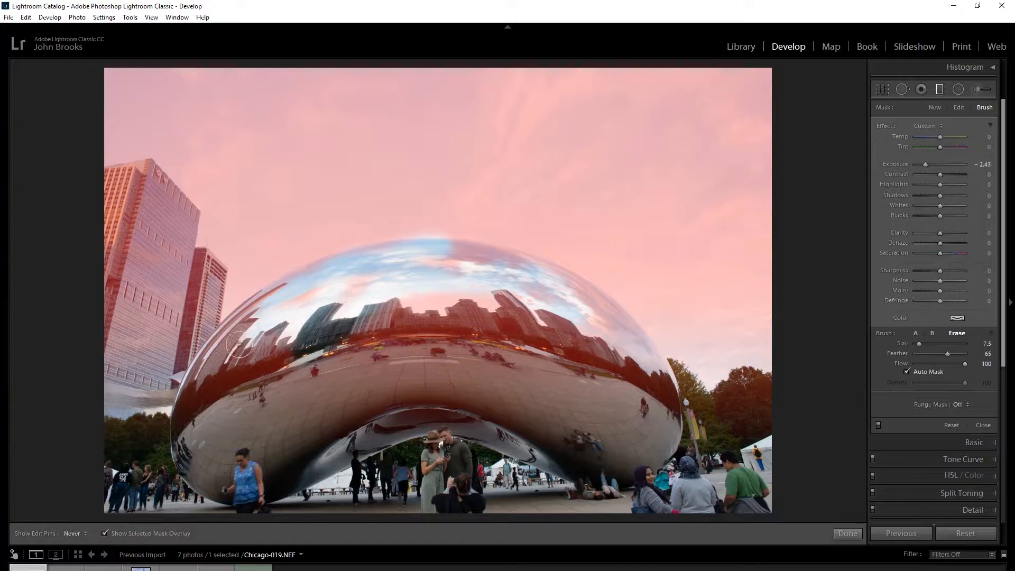
pyautogui.moveTo(425, 291)
pyautogui.mouseDown()
pyautogui.moveTo(478, 297)
pyautogui.moveTo(389, 320)
pyautogui.moveTo(517, 297)
pyautogui.moveTo(577, 312)
pyautogui.moveTo(646, 351)
pyautogui.moveTo(568, 317)
pyautogui.moveTo(508, 313)
pyautogui.moveTo(485, 297)
pyautogui.mouseUp()
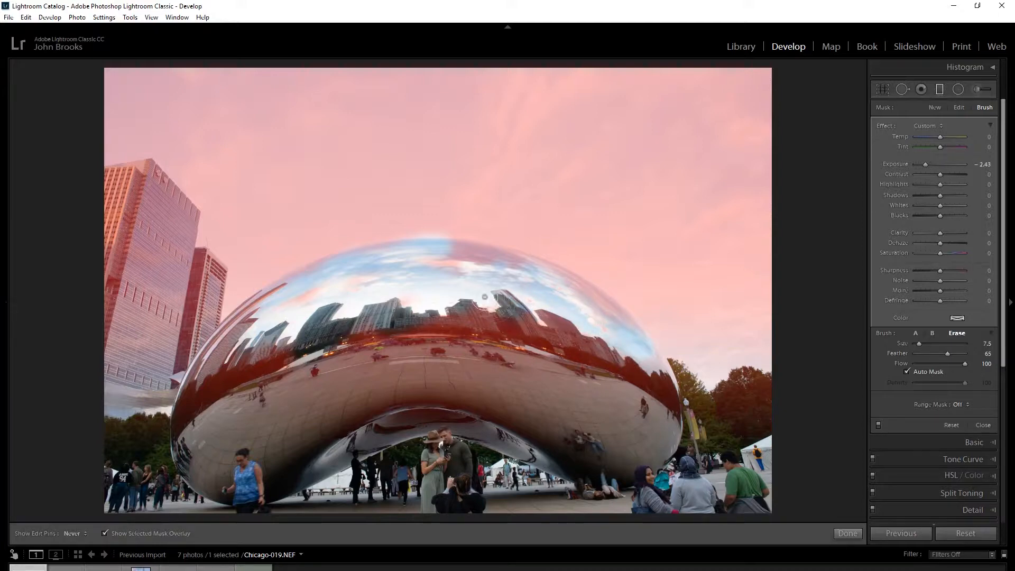
pyautogui.moveTo(455, 262); pyautogui.dragTo(482, 254)
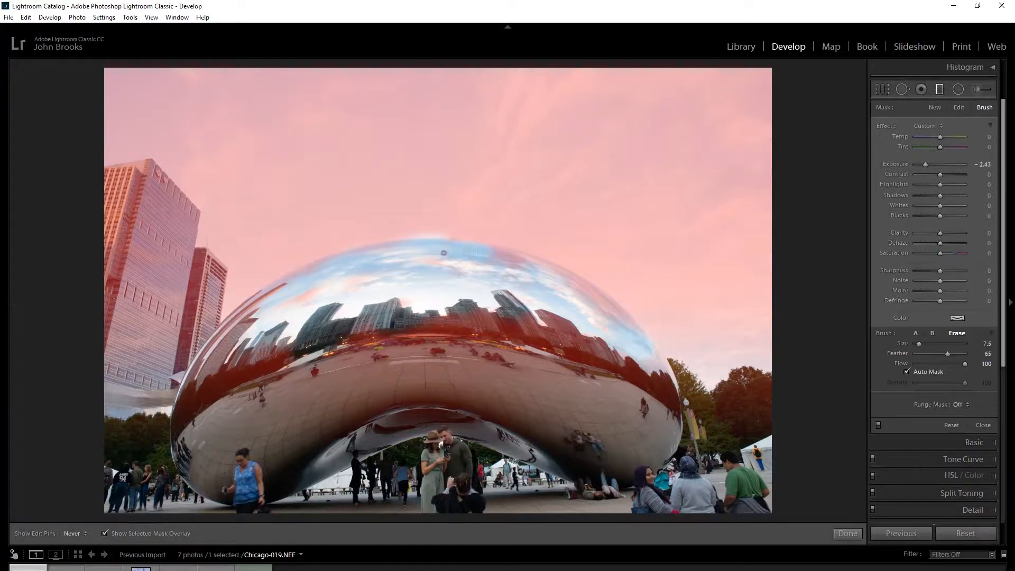
pyautogui.moveTo(492, 255); pyautogui.dragTo(514, 263)
pyautogui.press('h')
# Erase the filter's mask from the tall building beside the sculpture with Auto Mask off, and hide the selected mask overlay.
pyautogui.moveTo(150, 217)
pyautogui.mouseDown()
pyautogui.moveTo(134, 237)
pyautogui.moveTo(127, 326)
pyautogui.mouseUp()
pyautogui.press('h')
pyautogui.moveTo(127, 250)
pyautogui.mouseDown()
pyautogui.moveTo(151, 235)
pyautogui.moveTo(175, 242)
pyautogui.moveTo(180, 282)
pyautogui.moveTo(164, 285)
pyautogui.moveTo(141, 261)
pyautogui.moveTo(153, 327)
pyautogui.moveTo(161, 288)
pyautogui.moveTo(186, 321)
pyautogui.mouseUp()
pyautogui.press('h')
pyautogui.press('h')
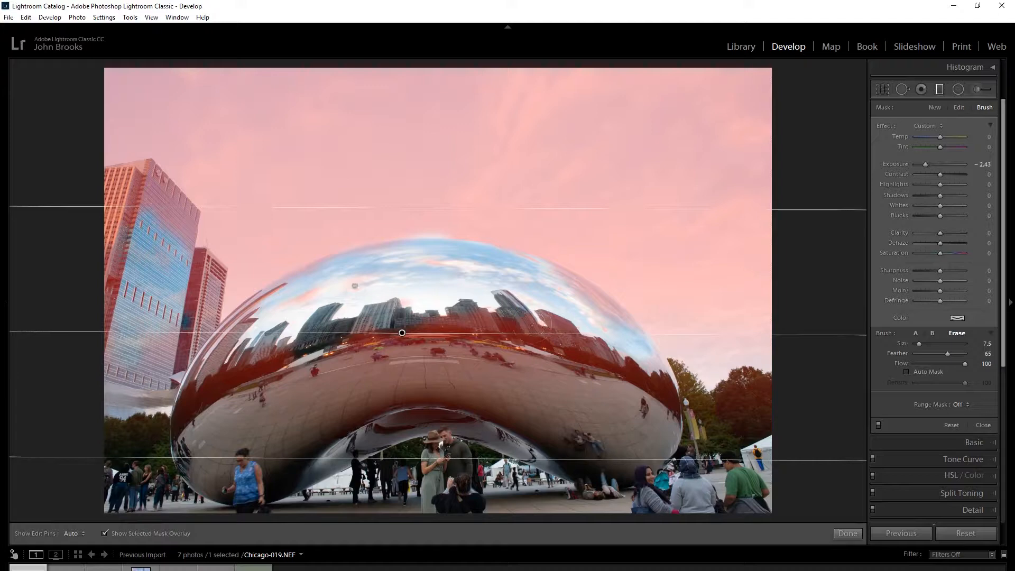
pyautogui.press('h')
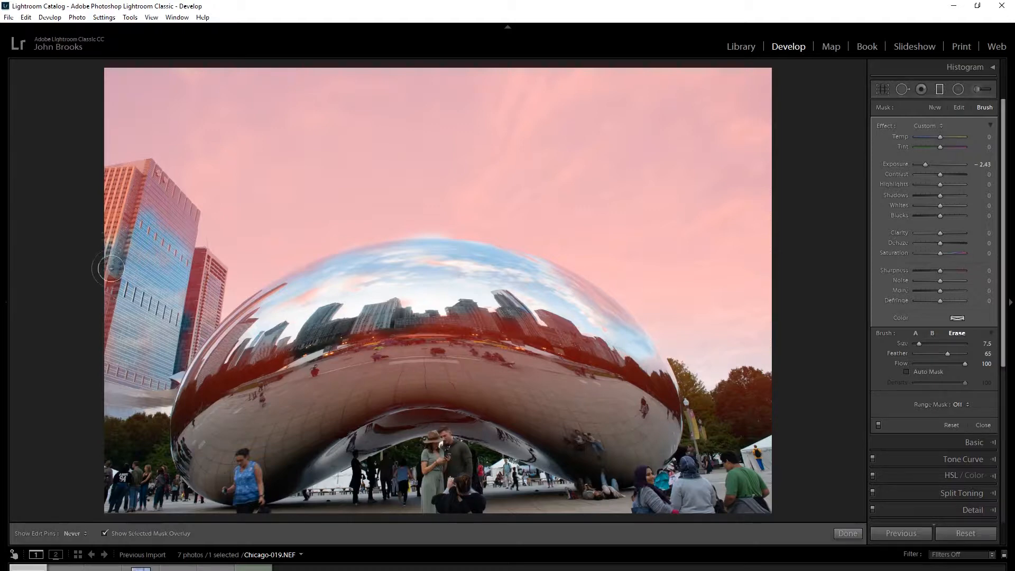
pyautogui.press('h')
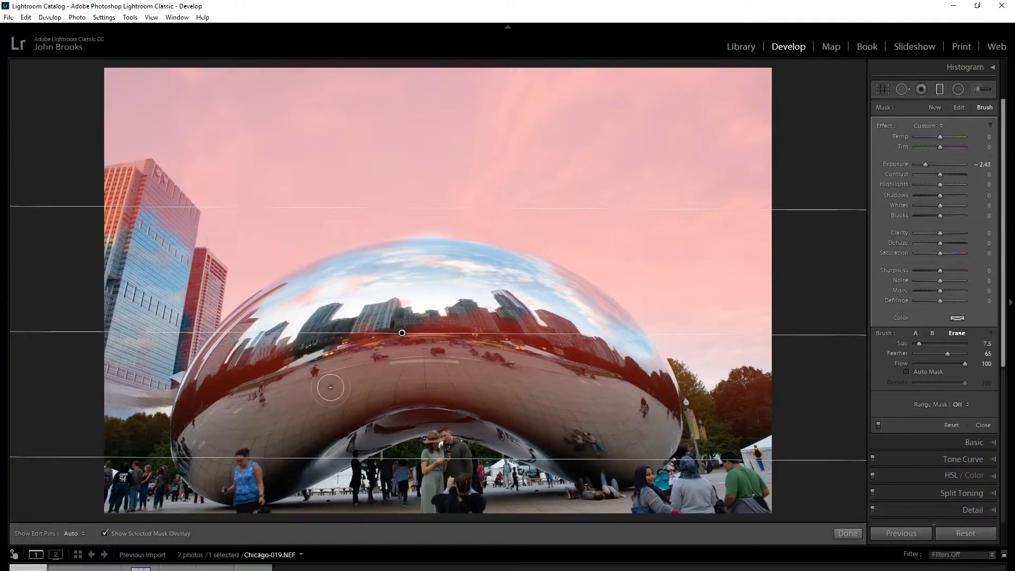
pyautogui.click(105, 533)
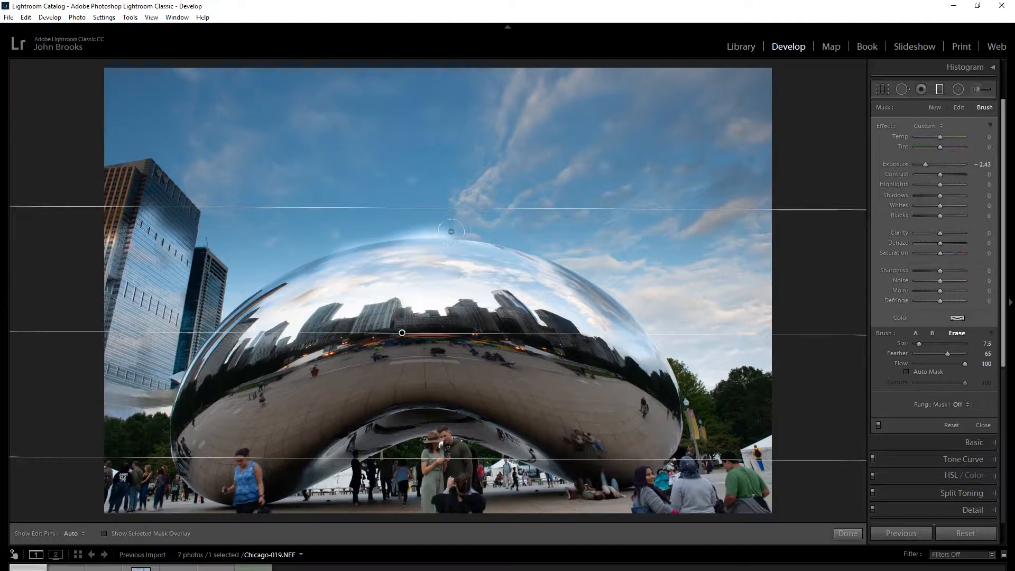
# Paint the filter back over the halo along the sculpture's top edge using brush A, size 16, feather and flow 100, Auto Mask off.
pyautogui.press('alt')
pyautogui.click(449, 234)
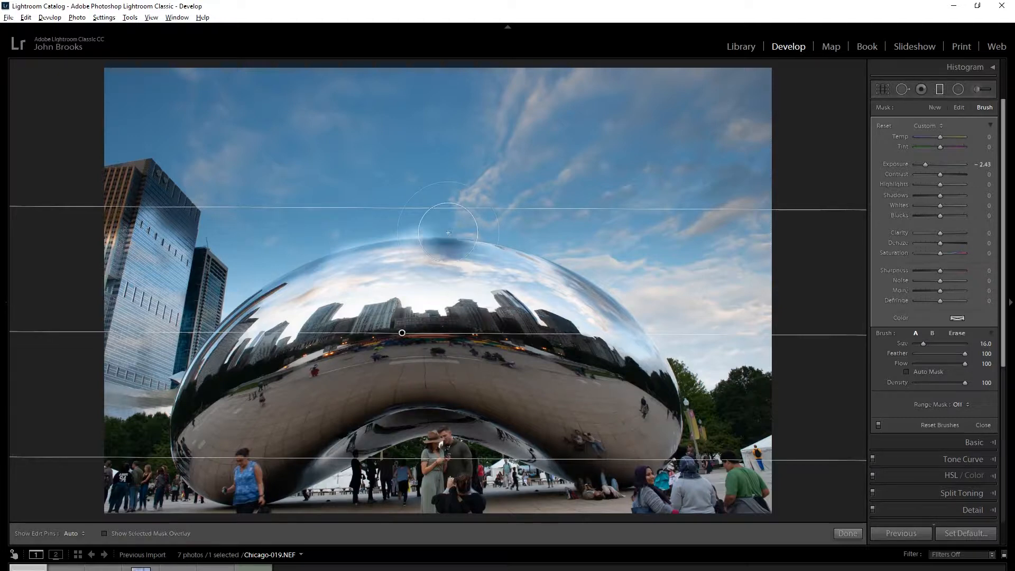
pyautogui.moveTo(447, 234); pyautogui.dragTo(323, 256)
pyautogui.press('alt')
pyautogui.moveTo(455, 262)
pyautogui.mouseDown()
pyautogui.moveTo(370, 281)
pyautogui.moveTo(328, 265)
pyautogui.moveTo(416, 253)
pyautogui.mouseUp()
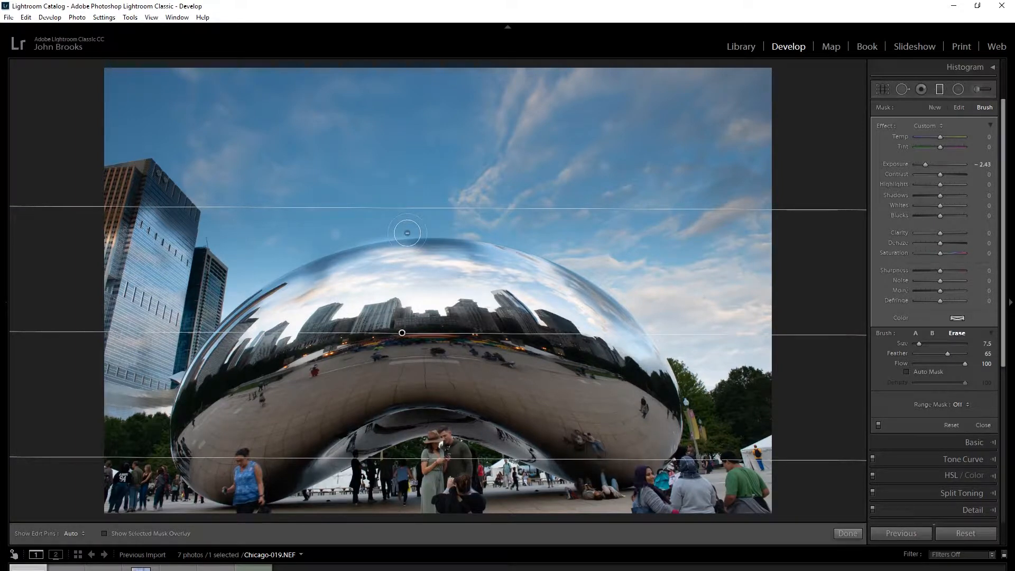
pyautogui.moveTo(404, 233); pyautogui.dragTo(401, 239)
pyautogui.keyDown('alt'); pyautogui.click(358, 250); pyautogui.keyUp('alt')
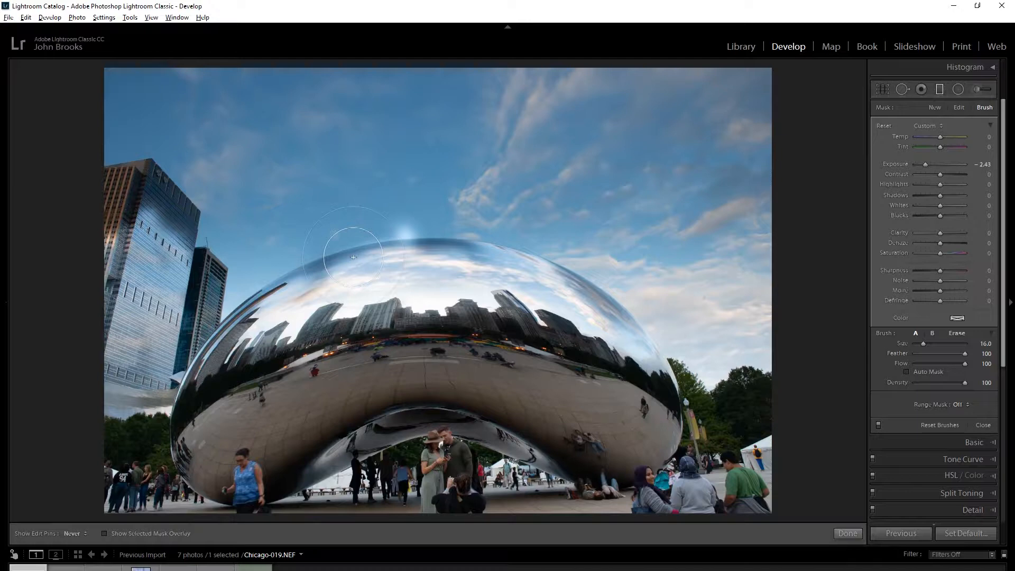
pyautogui.keyDown('alt'); pyautogui.click(401, 232); pyautogui.keyUp('alt')
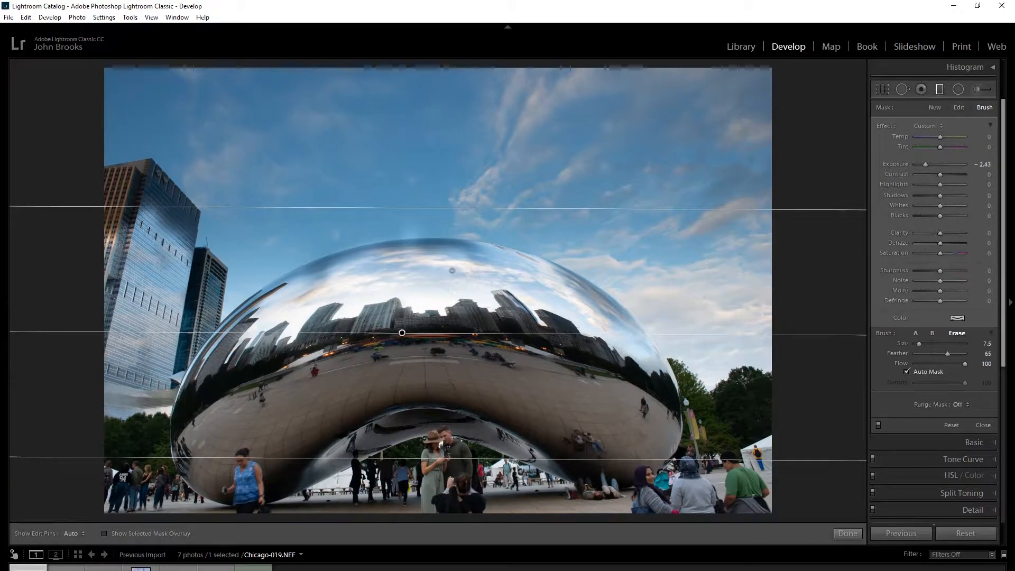
# Erase the filter from the sculpture's top edge with Auto Mask on at size 7.5, and compare the photo with the filter off and on.
pyautogui.press('h')
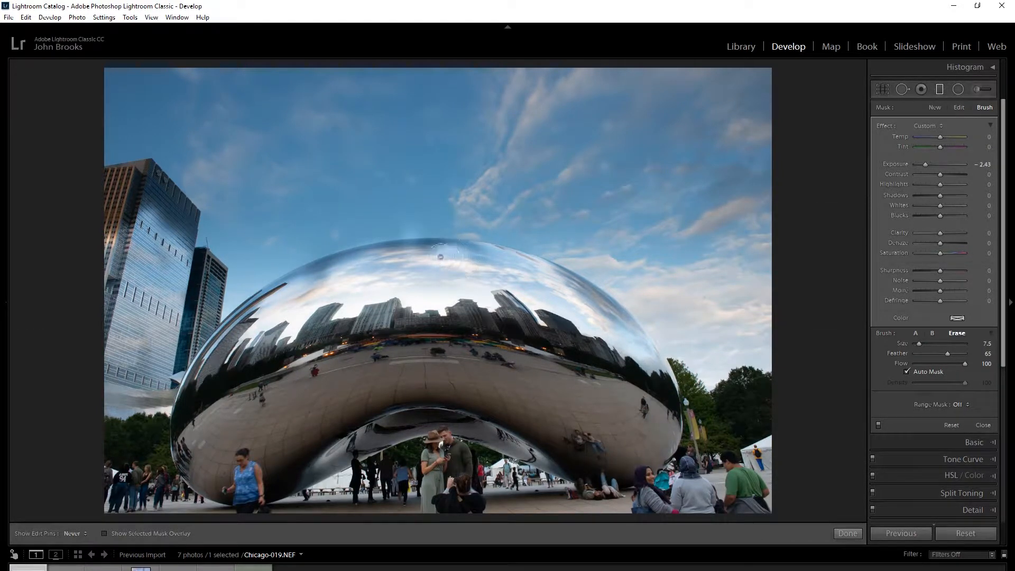
pyautogui.moveTo(378, 265)
pyautogui.mouseDown()
pyautogui.moveTo(344, 267)
pyautogui.moveTo(296, 294)
pyautogui.moveTo(338, 262)
pyautogui.moveTo(391, 247)
pyautogui.moveTo(504, 261)
pyautogui.mouseUp()
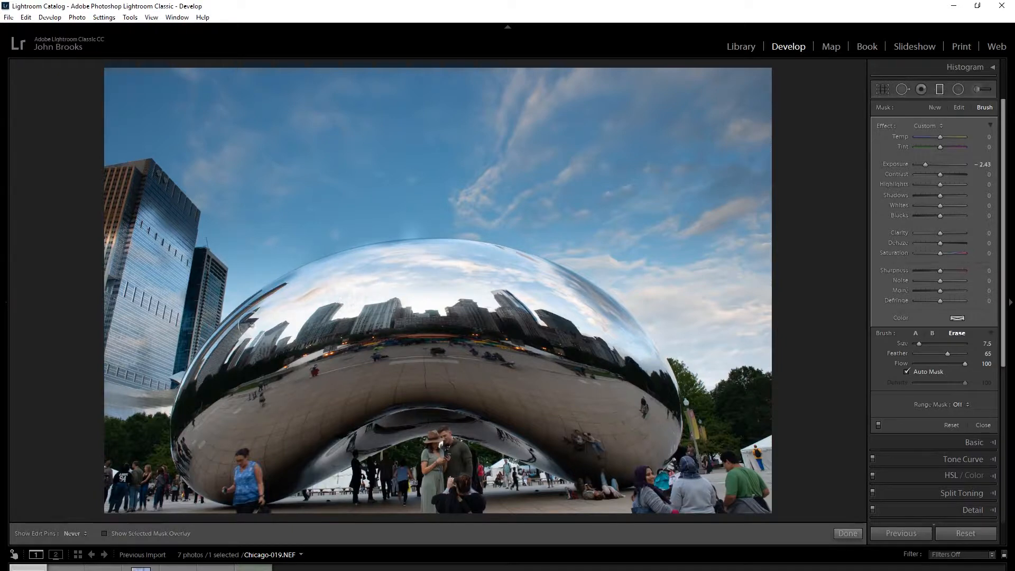
pyautogui.press('h')
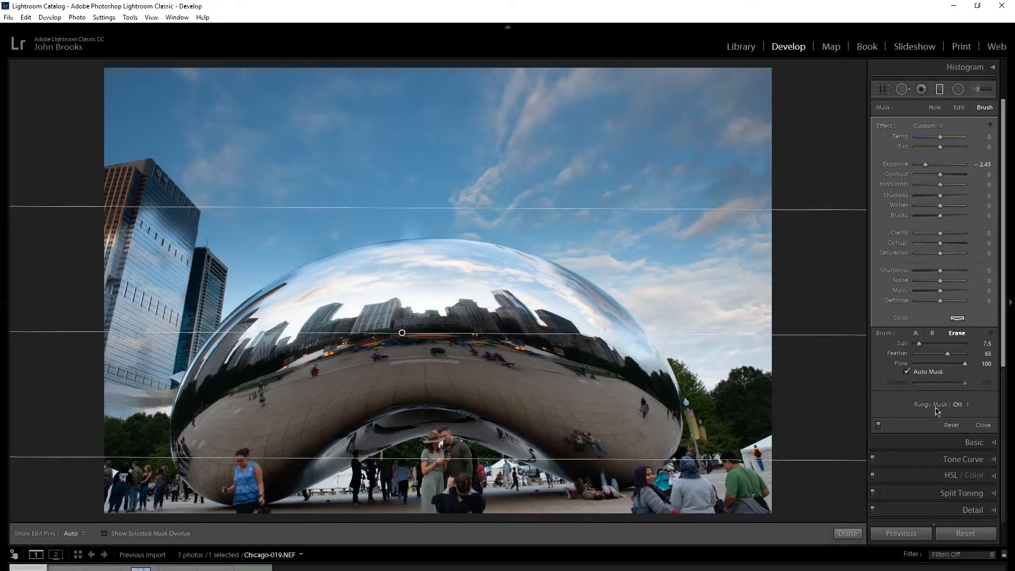
pyautogui.click(880, 425)
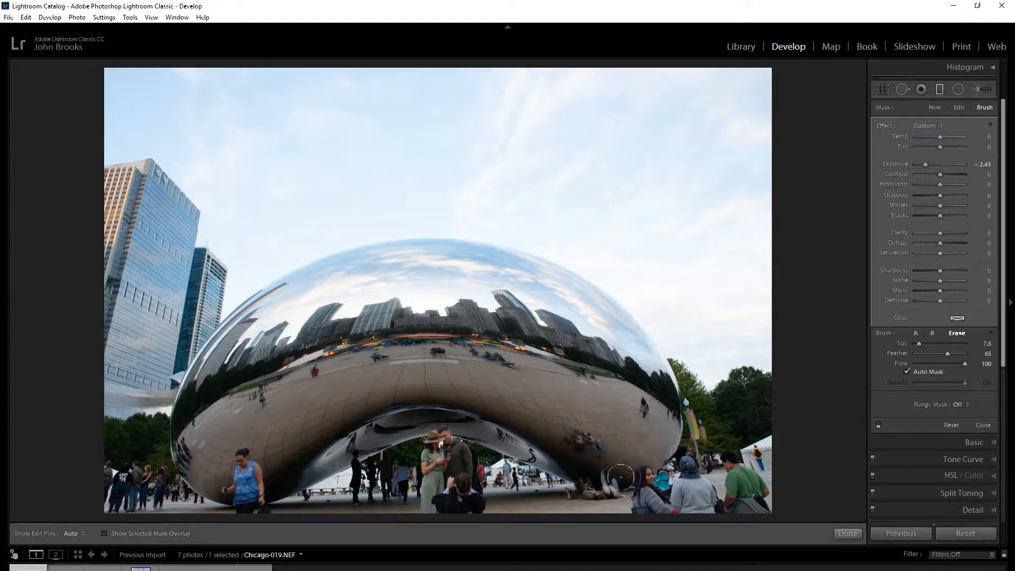
pyautogui.click(878, 425)
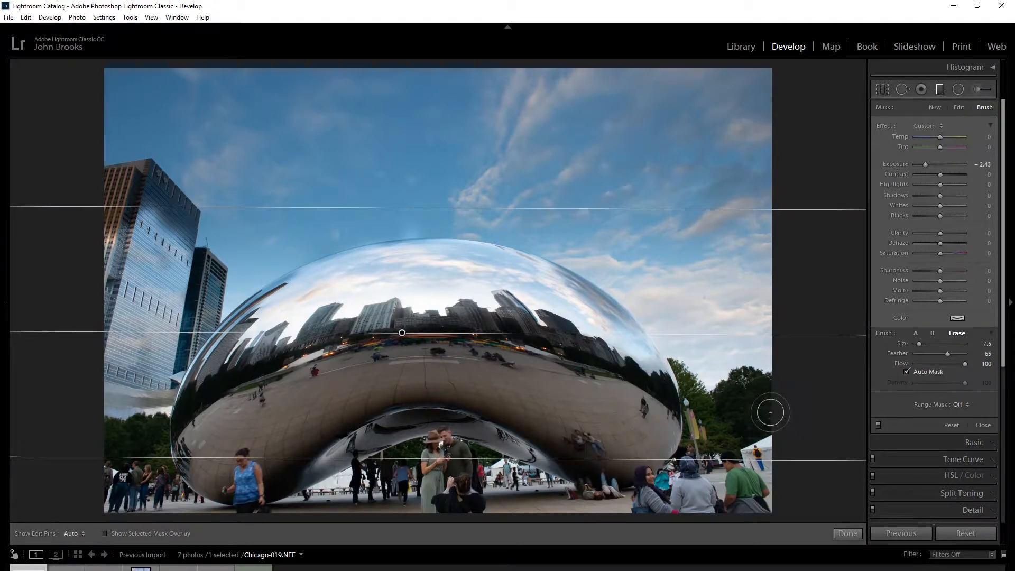
# Switch the filter's brush from Erase to brush A and set its flow to 44.
pyautogui.press('alt')
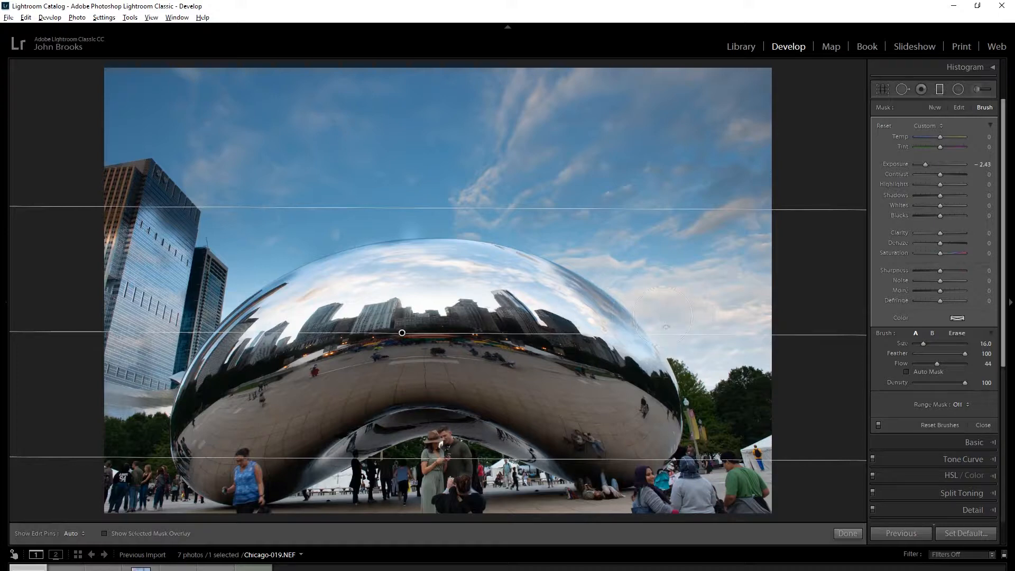
pyautogui.press('h')
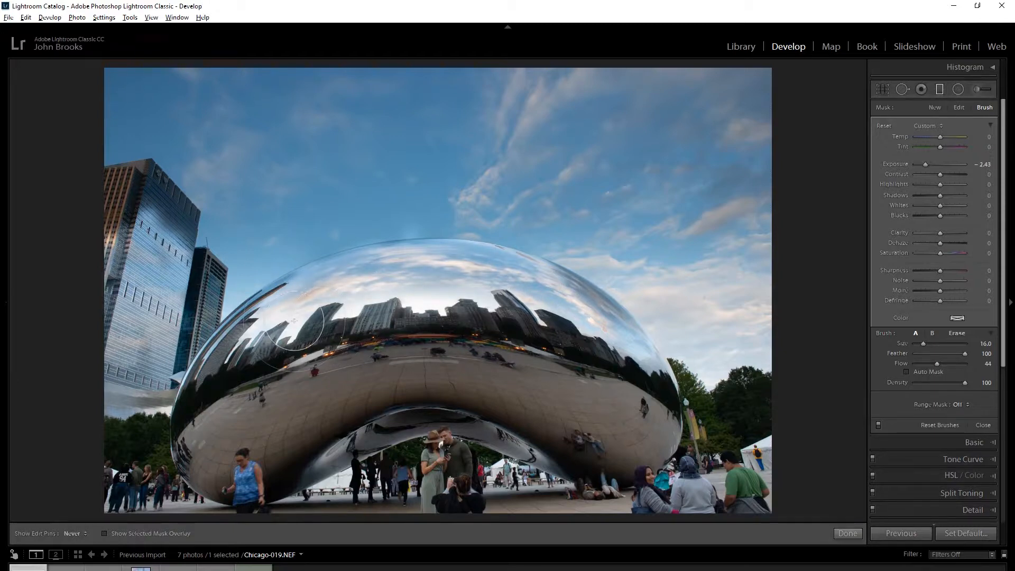
pyautogui.press('h')
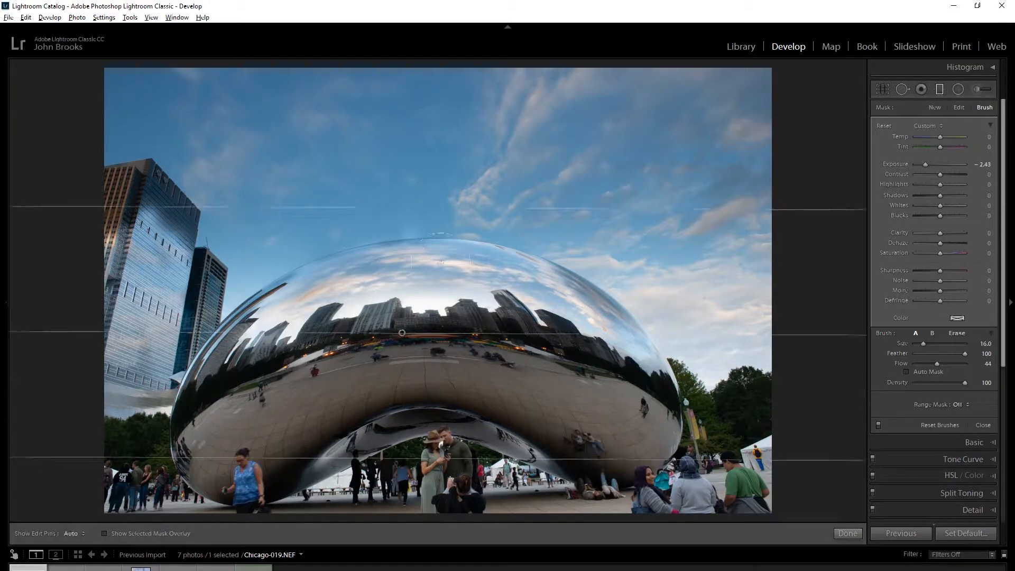
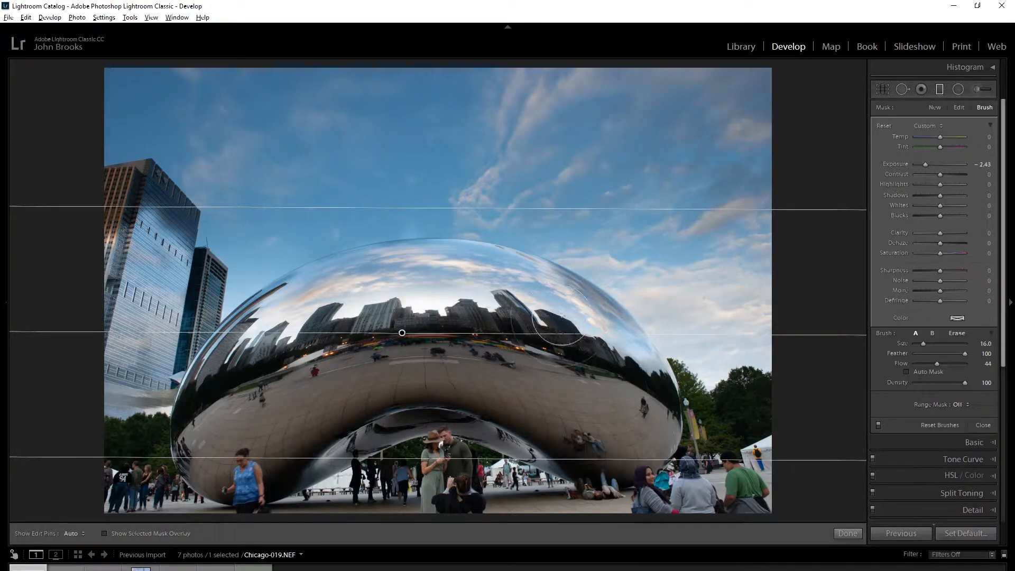
# Create a new graduated filter across the upper sky with exposure -0.17 and extend its lower edge to just above the sculpture.
pyautogui.press('alt')
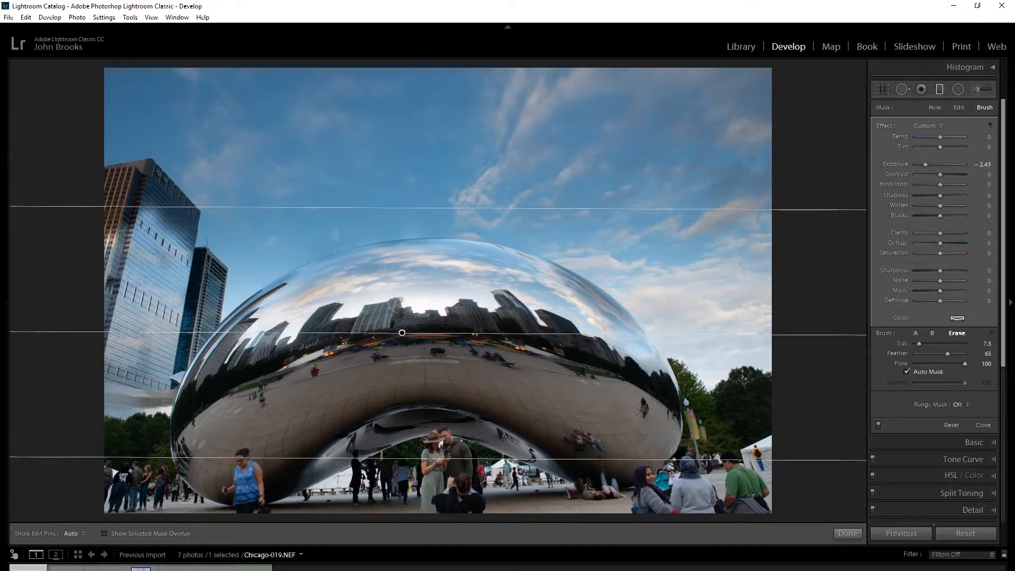
pyautogui.click(932, 109)
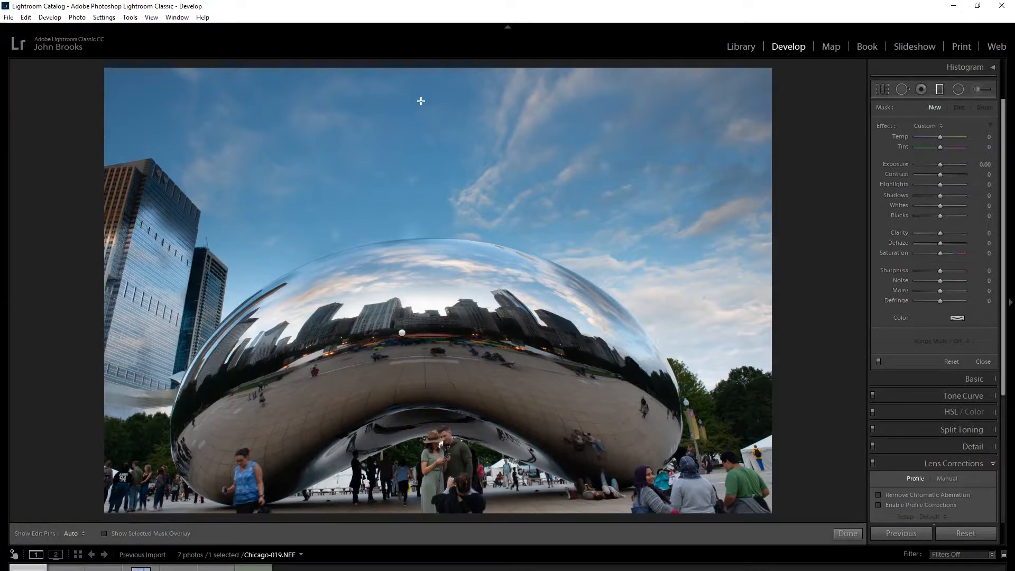
pyautogui.moveTo(421, 101); pyautogui.dragTo(421, 136)
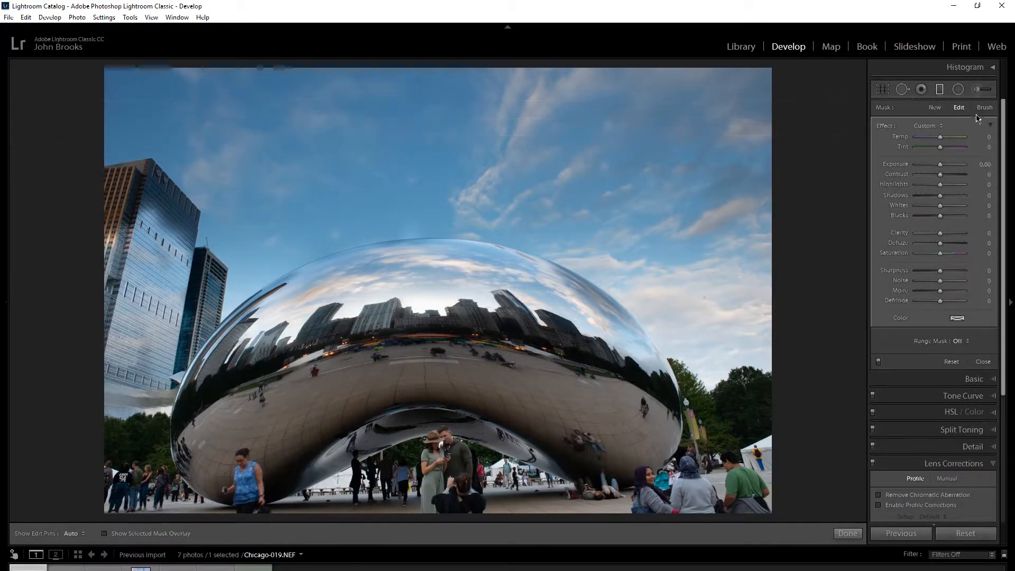
pyautogui.moveTo(941, 139); pyautogui.dragTo(935, 137)
pyautogui.doubleClick(933, 138)
pyautogui.moveTo(942, 166); pyautogui.dragTo(940, 165)
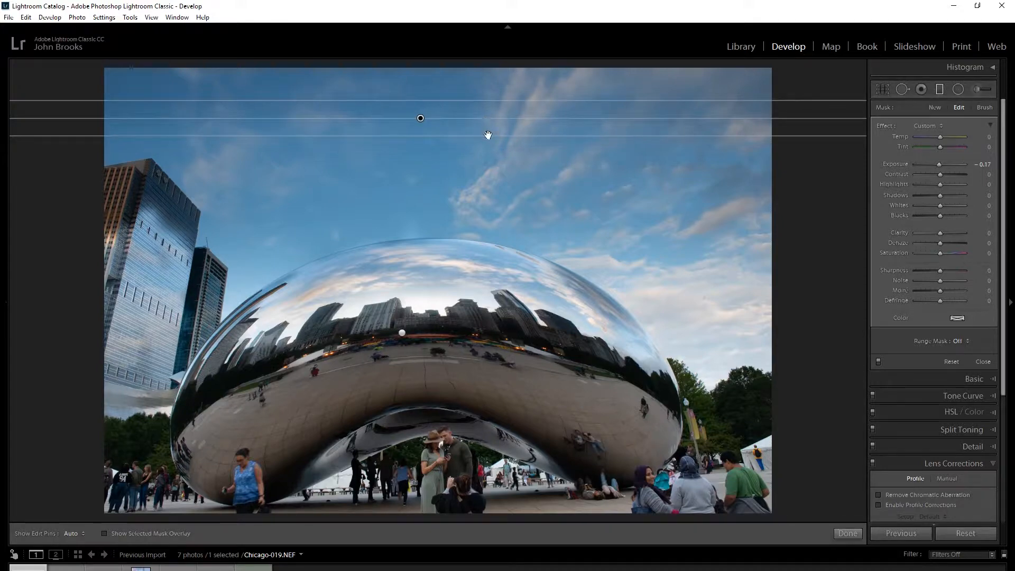
pyautogui.moveTo(488, 136); pyautogui.dragTo(489, 210)
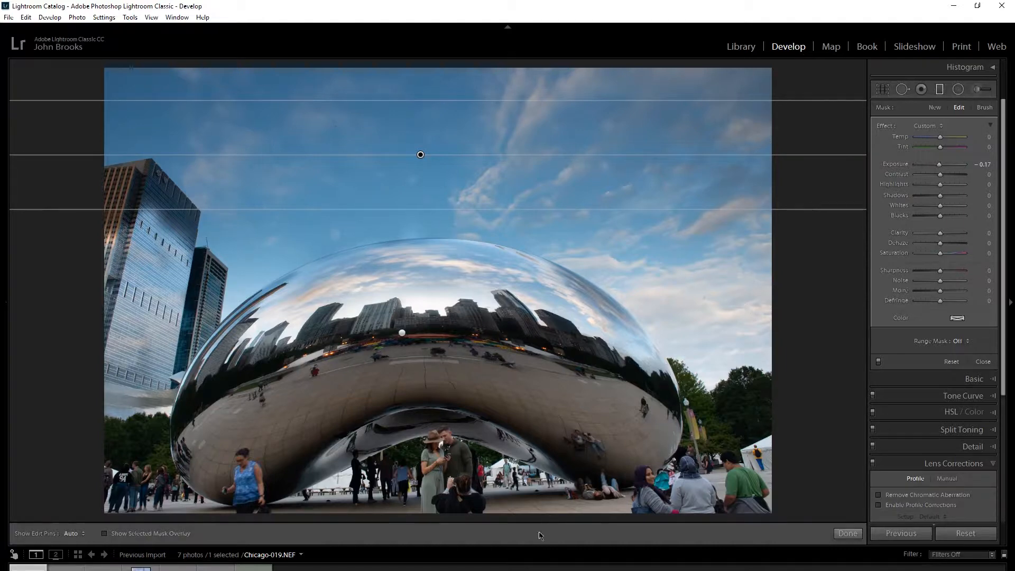
# Add a graduated filter rising from the photo's bottom edge with exposure -1.13, and another rising across the middle of the sculpture.
pyautogui.moveTo(504, 503); pyautogui.dragTo(506, 465)
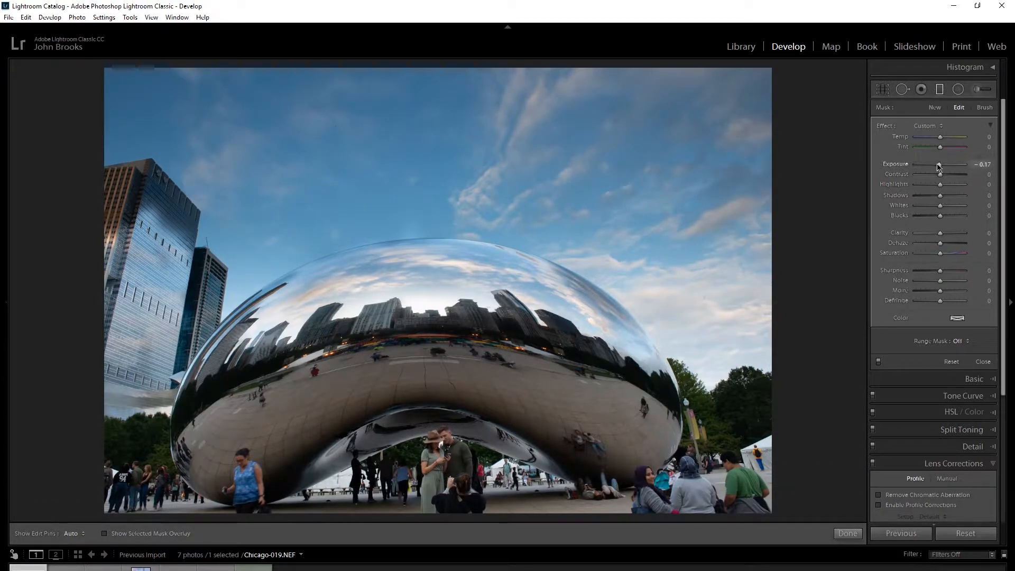
pyautogui.moveTo(938, 167); pyautogui.dragTo(934, 167)
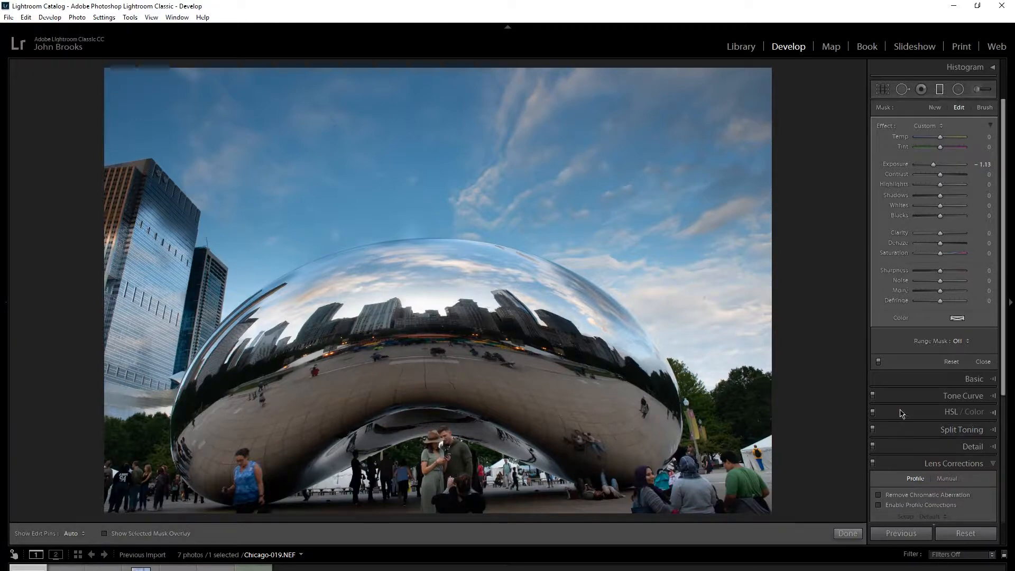
pyautogui.moveTo(845, 374)
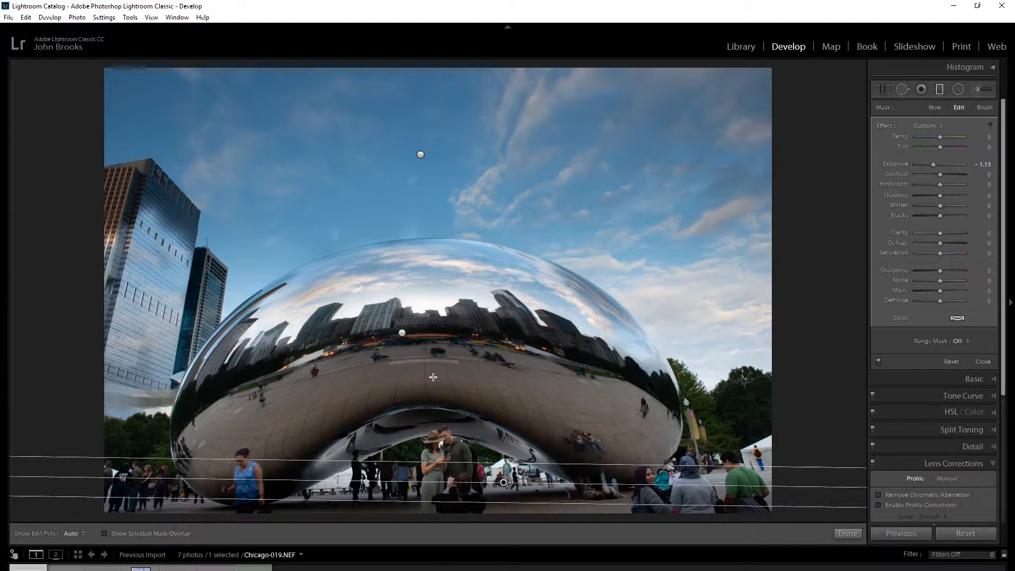
pyautogui.moveTo(433, 377); pyautogui.dragTo(435, 254)
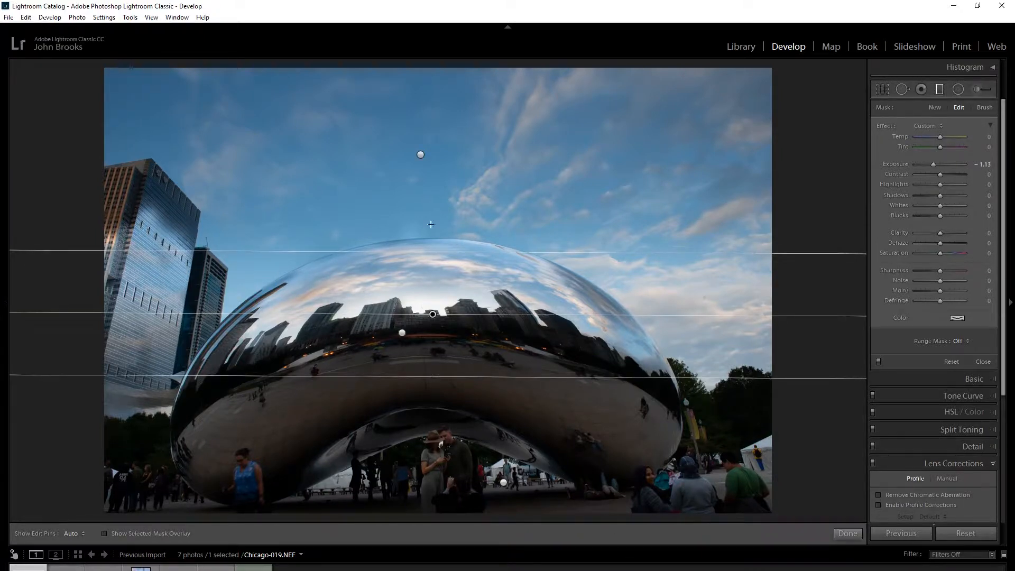
pyautogui.moveTo(14, 497)
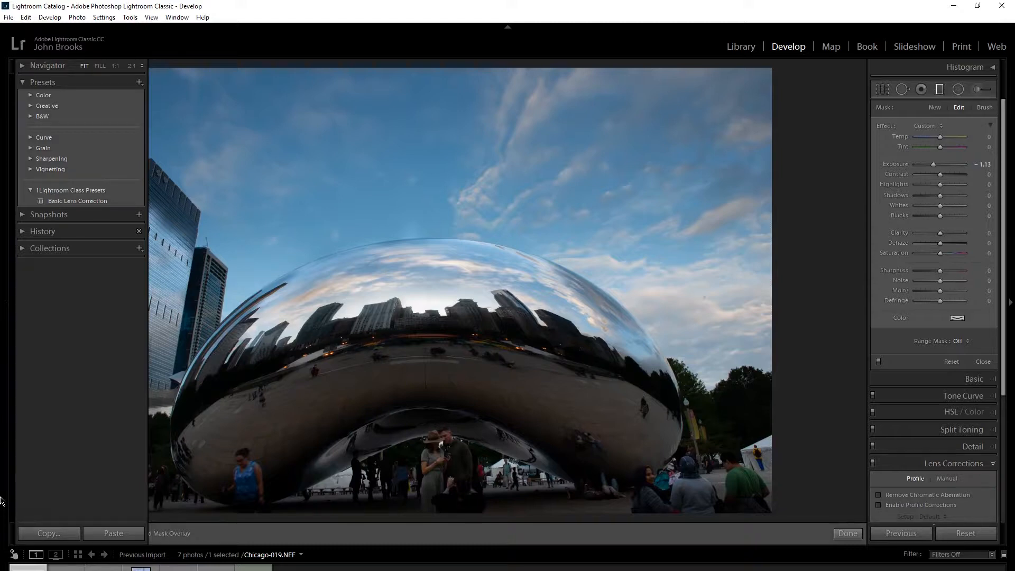
pyautogui.click(37, 529)
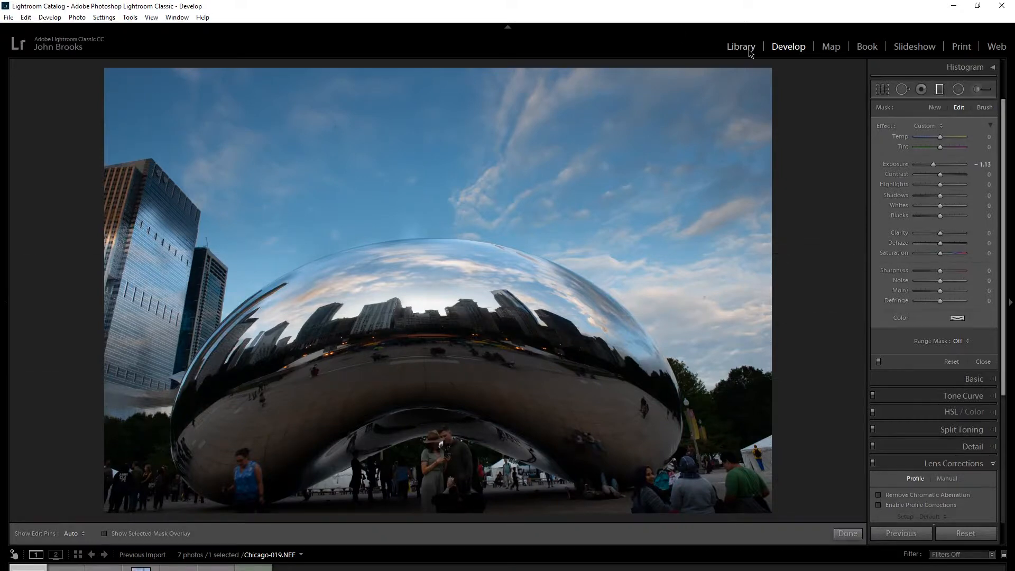
# Draw a wide radial filter on the snowy photo Yellowstone-Day7-050.NEF and move its center between the post and the tree trunk.
pyautogui.click(958, 90)
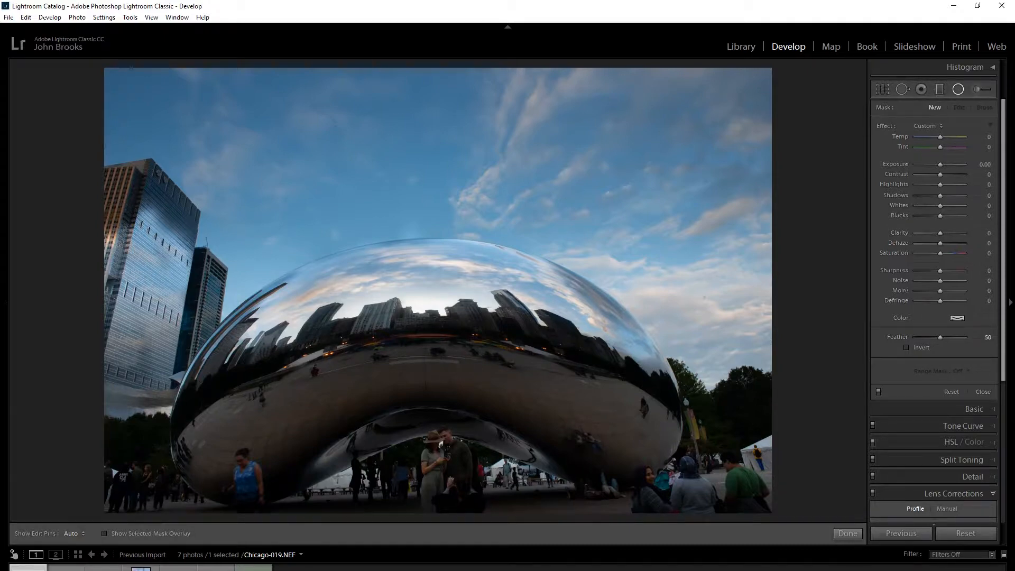
pyautogui.click(254, 567)
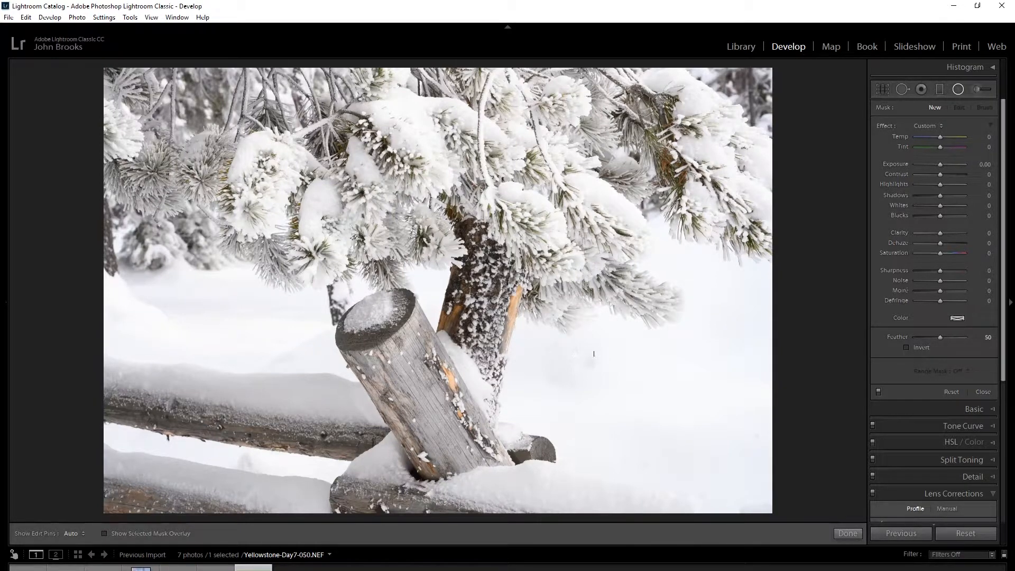
pyautogui.moveTo(605, 359); pyautogui.dragTo(366, 519)
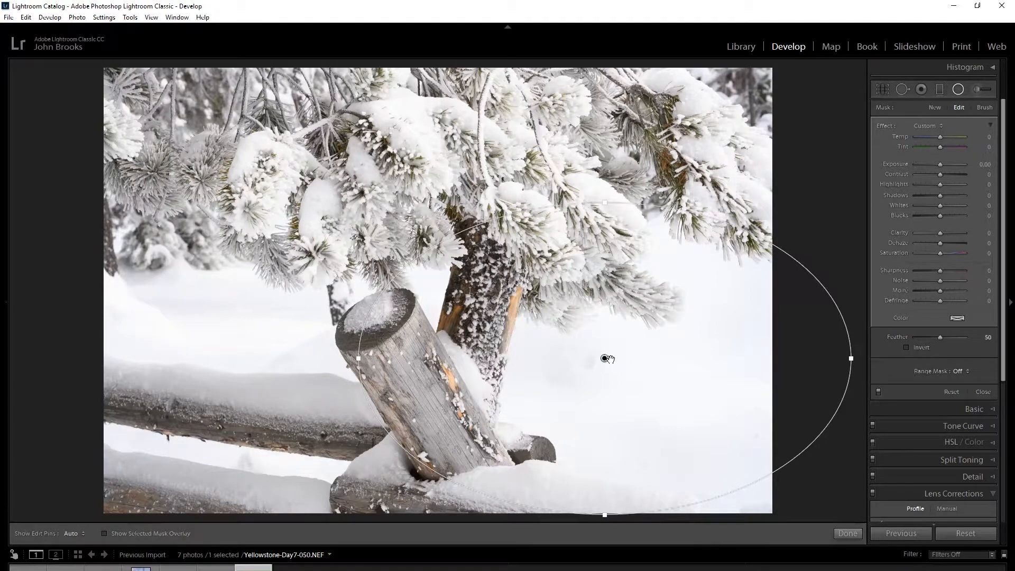
pyautogui.moveTo(604, 358)
pyautogui.mouseDown()
pyautogui.moveTo(504, 351)
pyautogui.moveTo(398, 314)
pyautogui.moveTo(437, 310)
pyautogui.mouseUp()
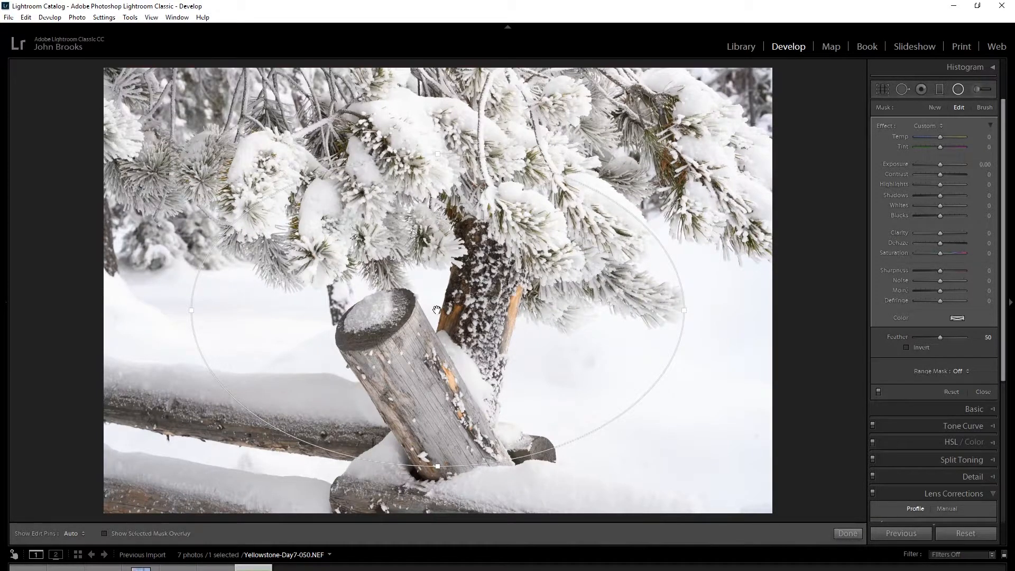
# Enlarge the radial filter's ellipse beyond the photo's edges and shift it slightly up to center it on the scene.
pyautogui.moveTo(437, 310)
pyautogui.moveTo(437, 466); pyautogui.dragTo(436, 480)
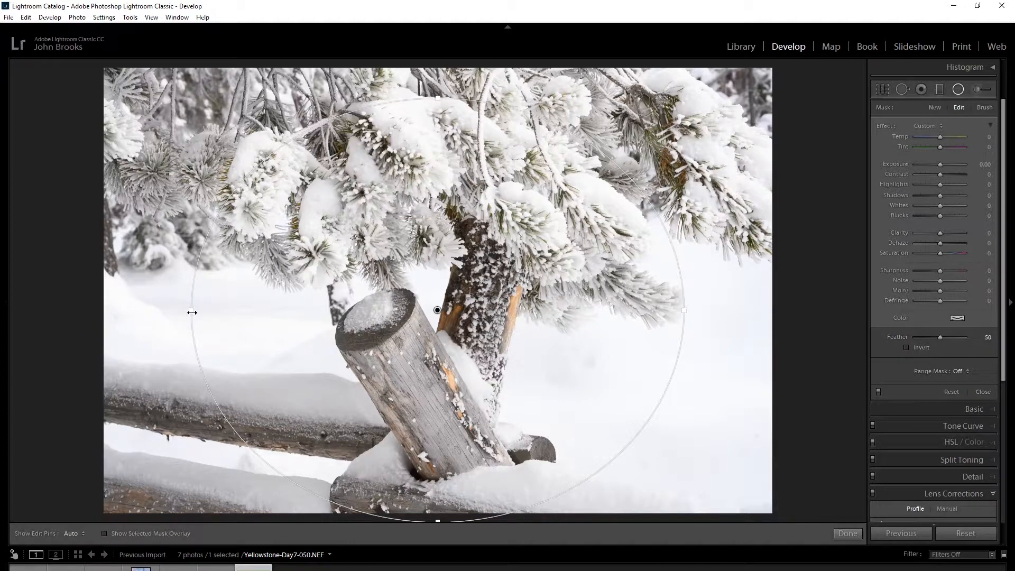
pyautogui.moveTo(192, 313); pyautogui.dragTo(45, 314)
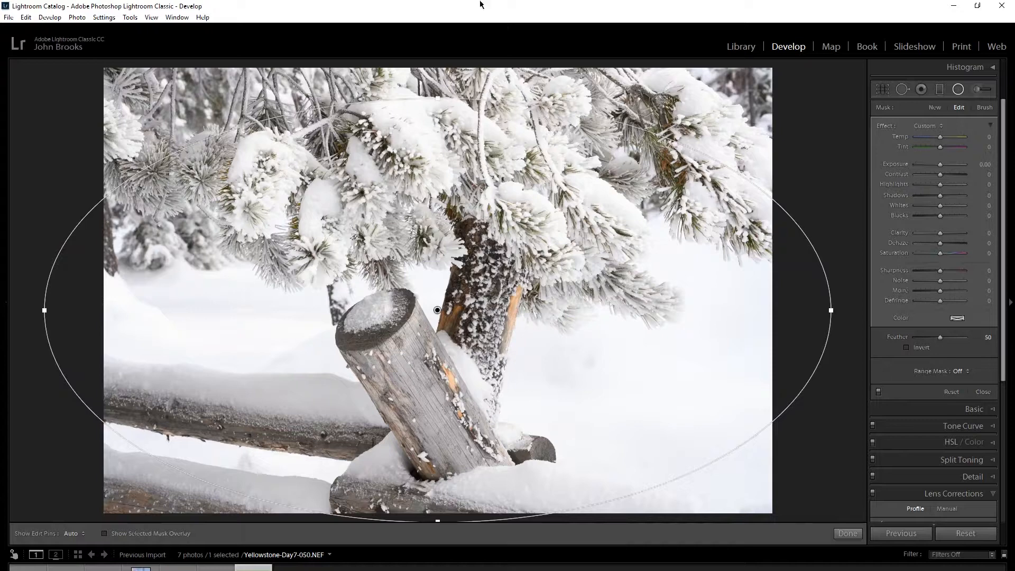
pyautogui.moveTo(437, 98); pyautogui.dragTo(437, 60)
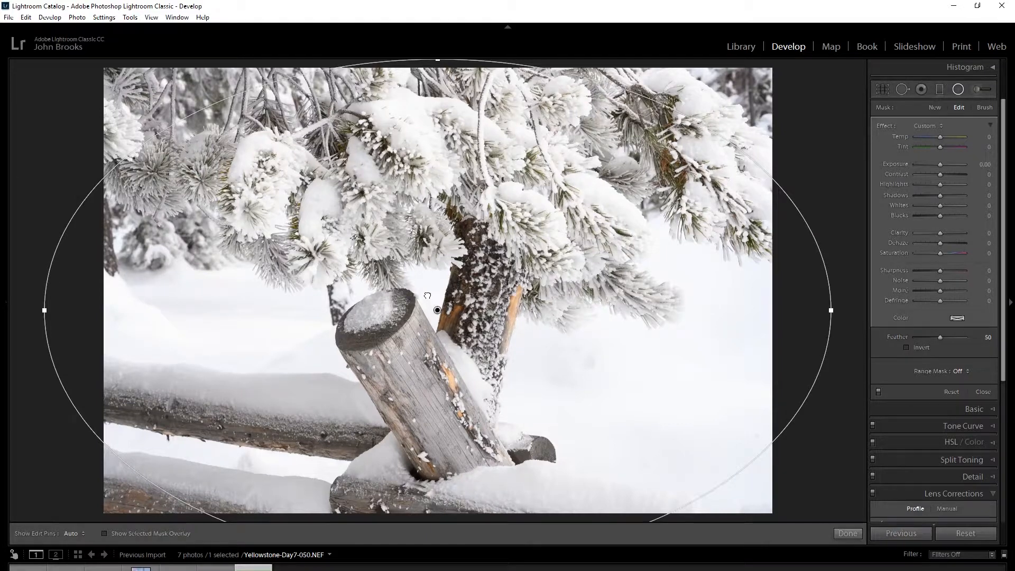
pyautogui.moveTo(436, 311); pyautogui.dragTo(430, 289)
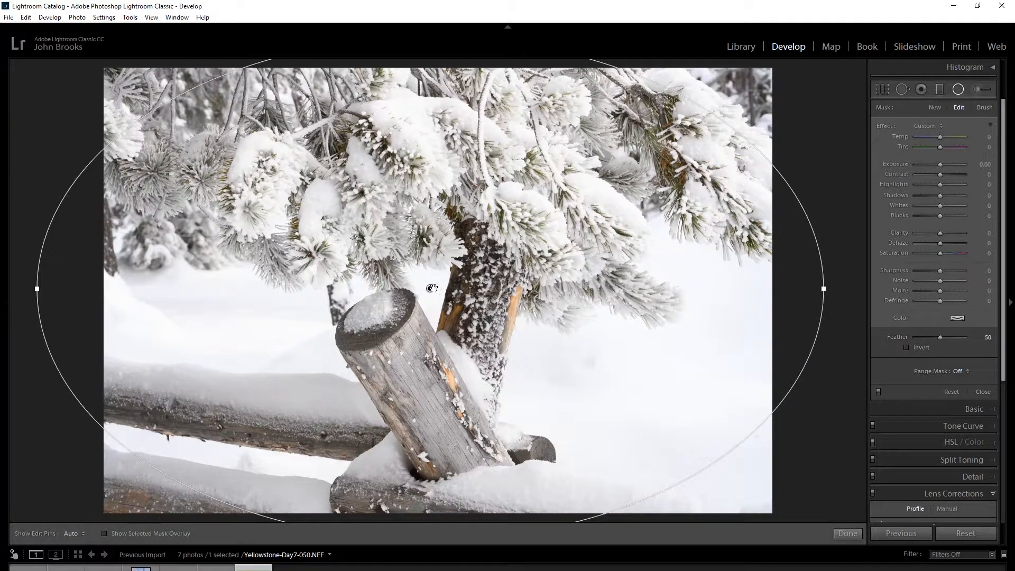
# Try the radial filter's feather at 100, 0 and 18 with the mask overlay shown, restore it to 50 and hide the overlay.
pyautogui.moveTo(430, 288)
pyautogui.click(105, 534)
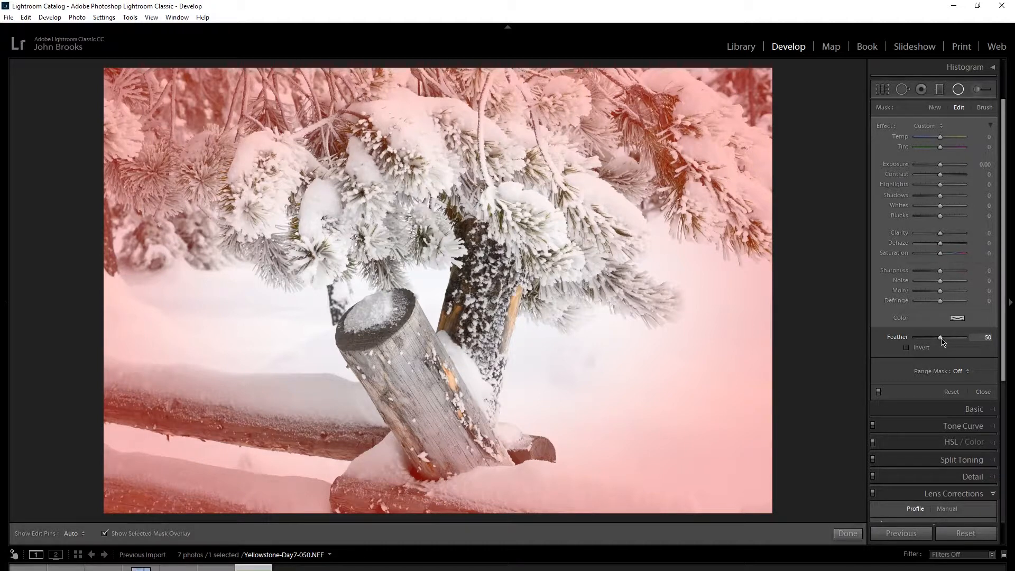
pyautogui.moveTo(941, 339); pyautogui.dragTo(976, 340)
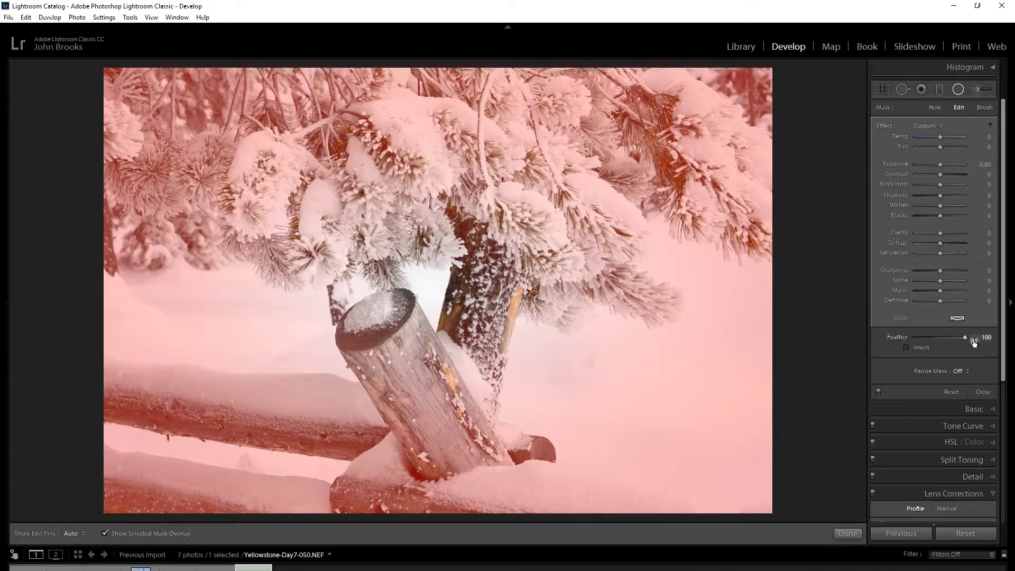
pyautogui.moveTo(965, 339); pyautogui.dragTo(843, 344)
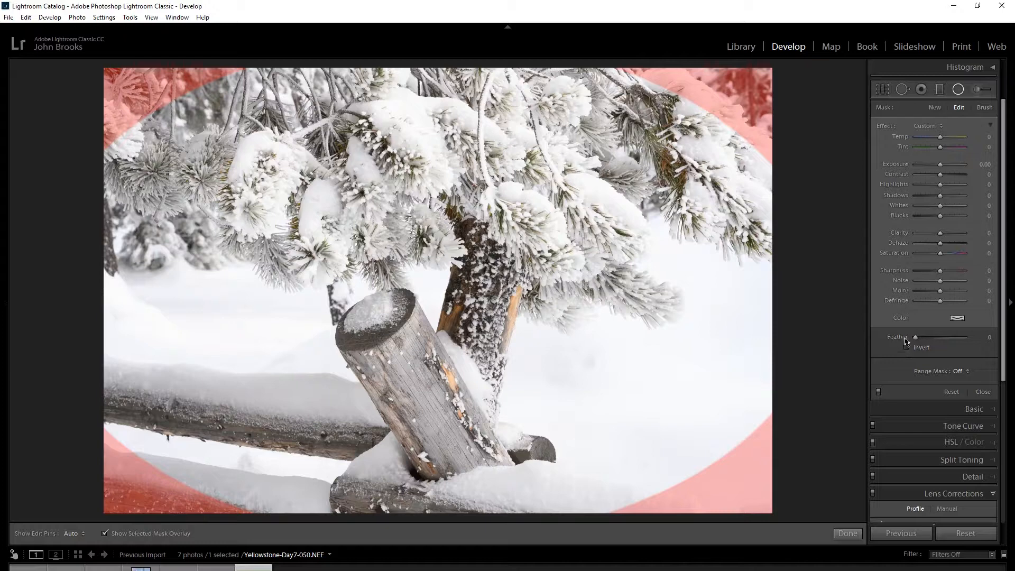
pyautogui.moveTo(915, 338); pyautogui.dragTo(925, 342)
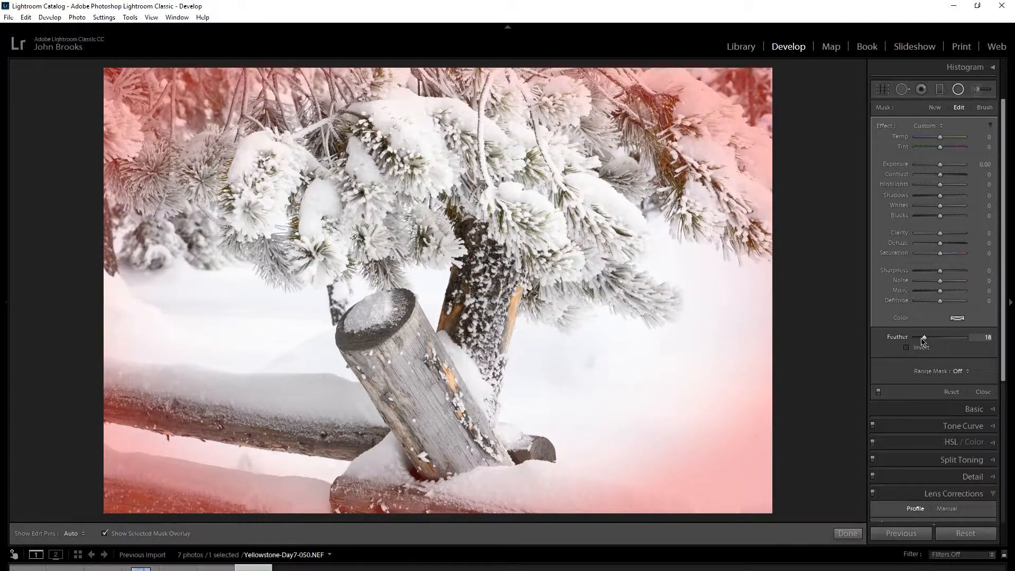
pyautogui.doubleClick(923, 337)
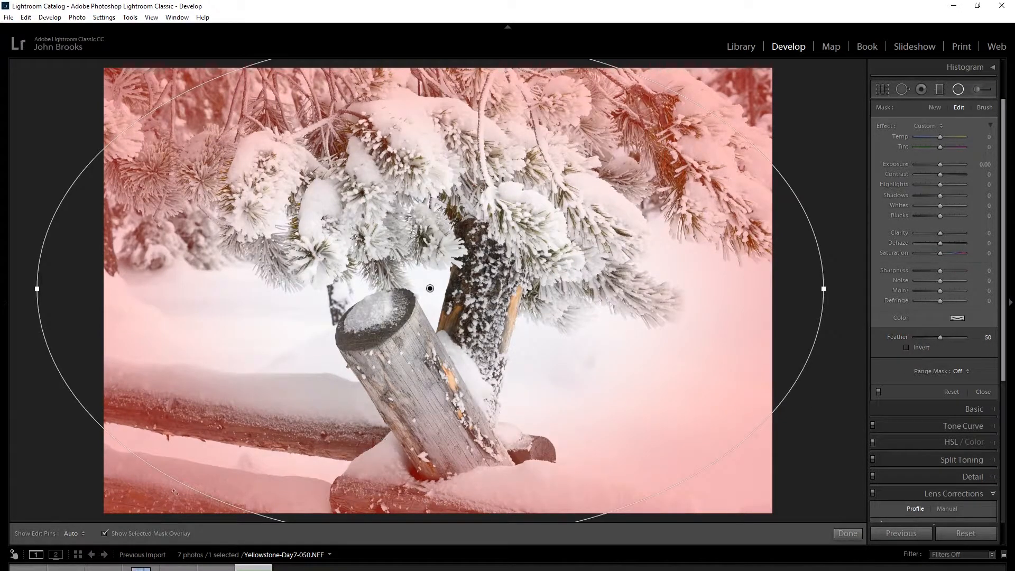
pyautogui.click(106, 534)
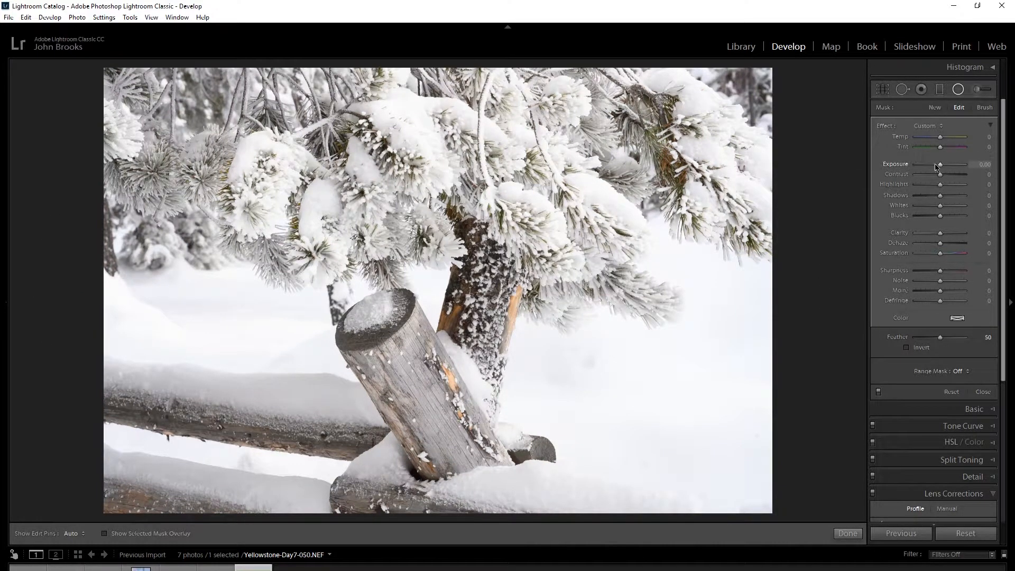
# Darken the area outside the radial filter's ellipse by setting its exposure to -0.61.
pyautogui.moveTo(938, 167); pyautogui.dragTo(938, 167)
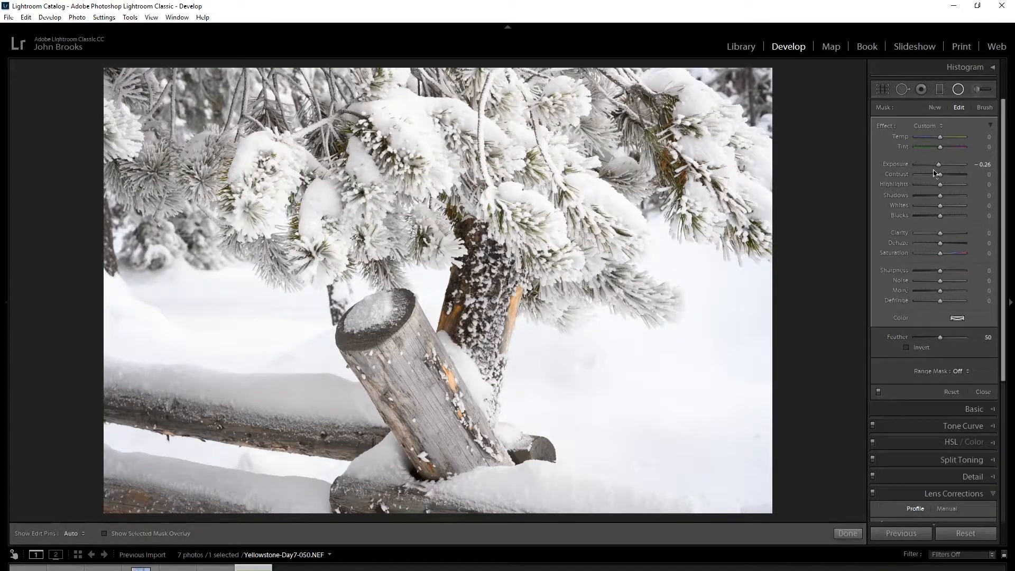
pyautogui.moveTo(939, 167)
pyautogui.mouseDown()
pyautogui.moveTo(920, 167)
pyautogui.moveTo(937, 167)
pyautogui.mouseUp()
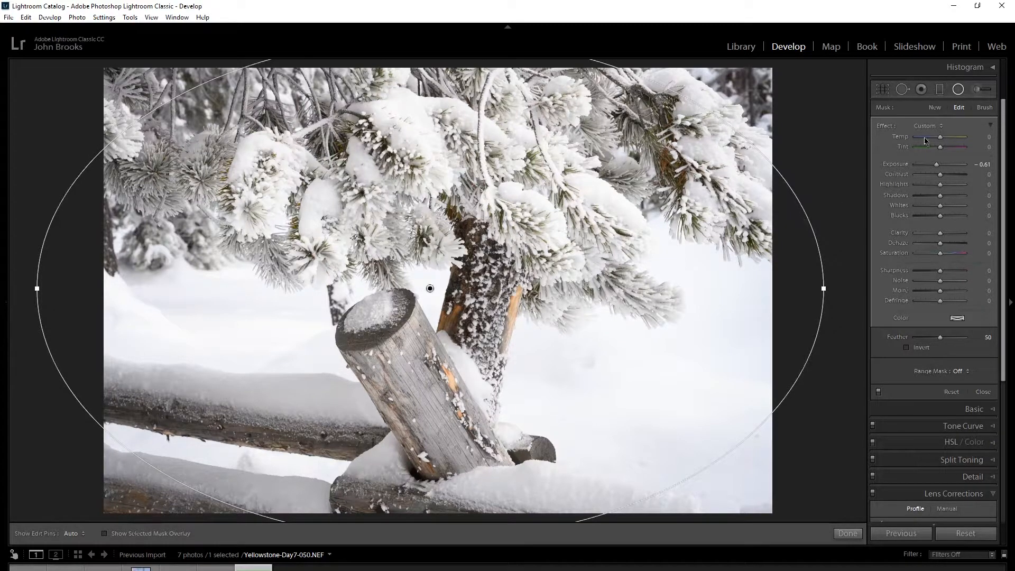
# Draw new circular radial filters over the snowy branches and place a small one between the post and the tree trunk.
pyautogui.click(935, 108)
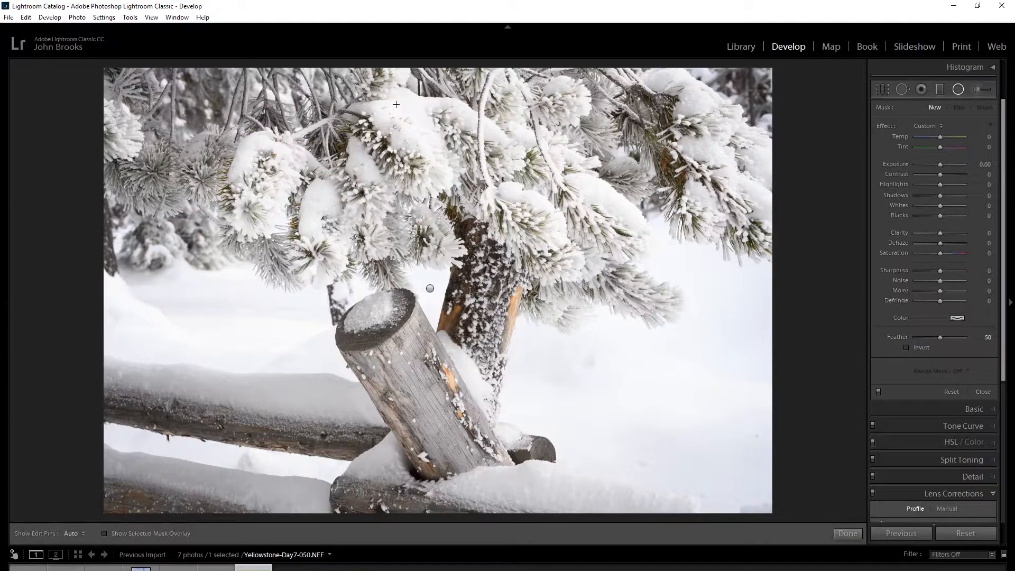
pyautogui.press('shift')
pyautogui.moveTo(395, 102); pyautogui.dragTo(398, 65)
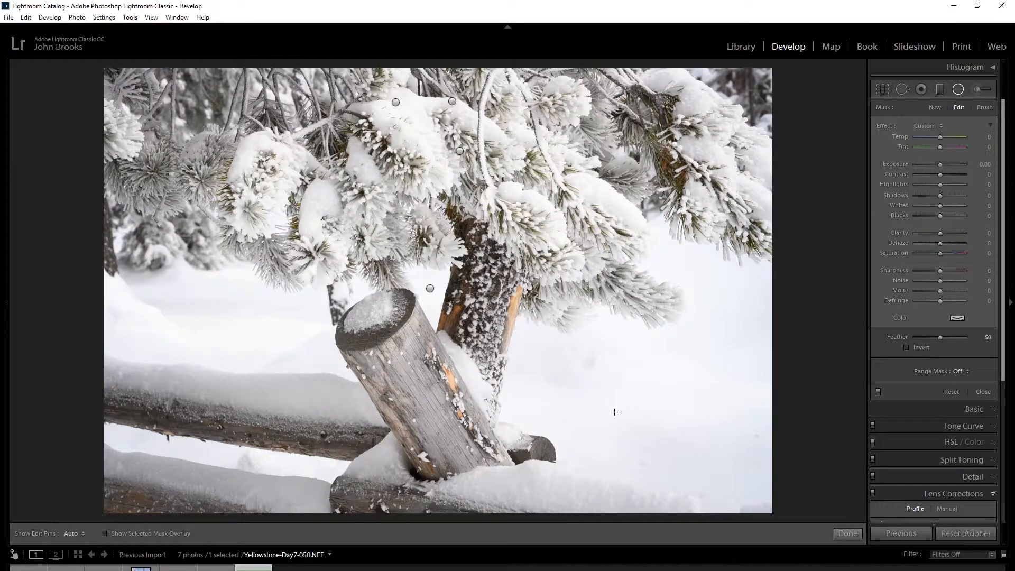
pyautogui.moveTo(606, 338); pyautogui.dragTo(564, 97)
pyautogui.moveTo(614, 411); pyautogui.dragTo(439, 321)
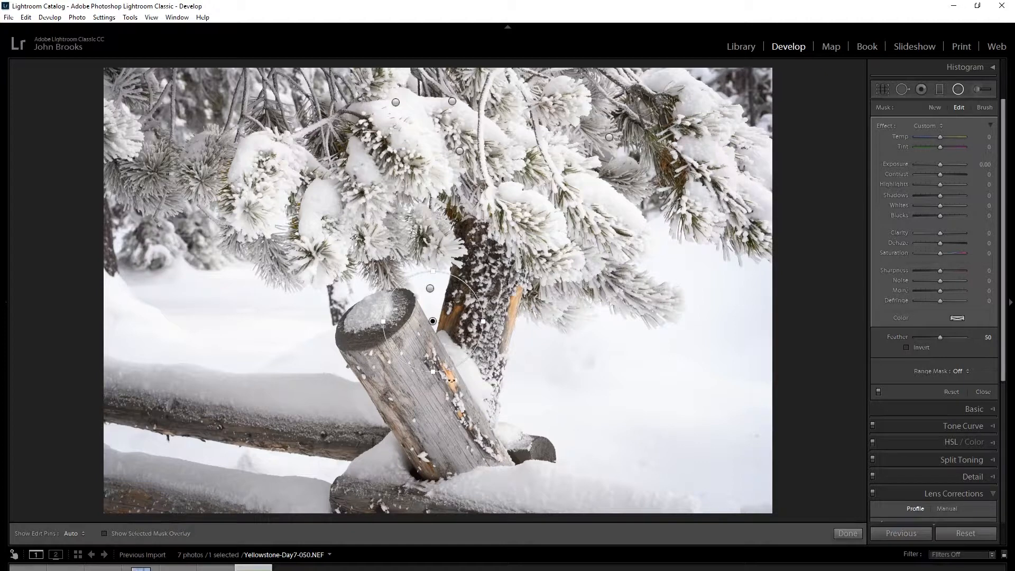
# Enlarge the small radial filter beside the post proportionally, and stretch it vertically past the photo's bottom edge.
pyautogui.press('shift')
pyautogui.moveTo(436, 373); pyautogui.dragTo(432, 499)
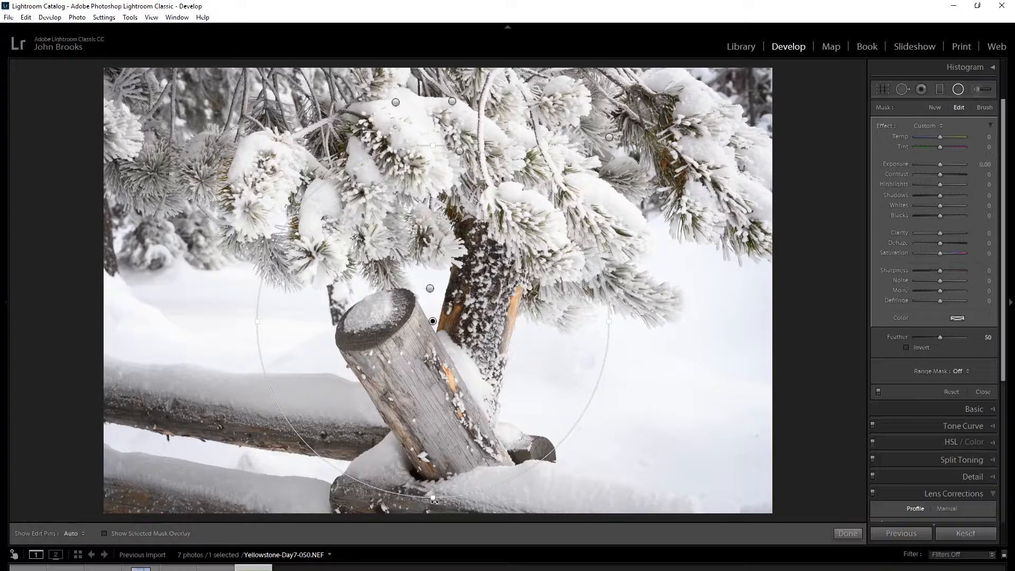
pyautogui.moveTo(433, 497); pyautogui.dragTo(433, 562)
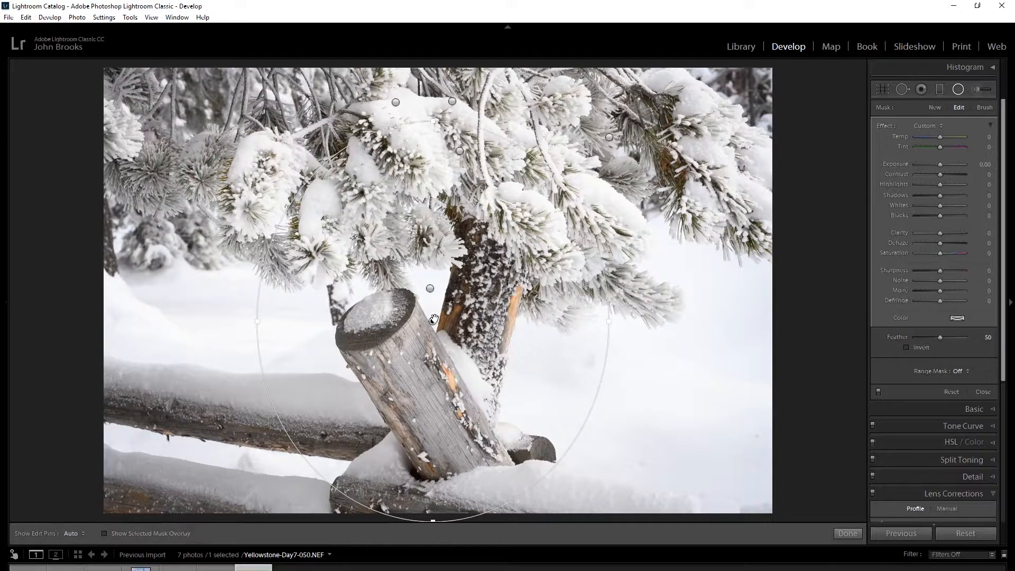
# Invert the radial filter so it affects the inside of the ellipse, and set its exposure to 0.35 and shadows to 11.
pyautogui.moveTo(434, 321)
pyautogui.click(908, 348)
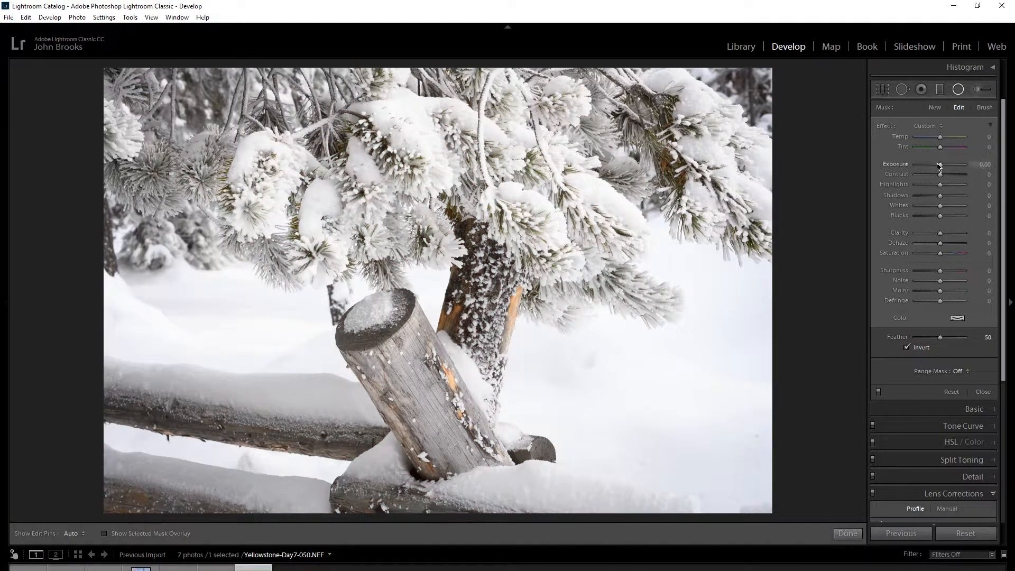
pyautogui.moveTo(939, 167); pyautogui.dragTo(943, 167)
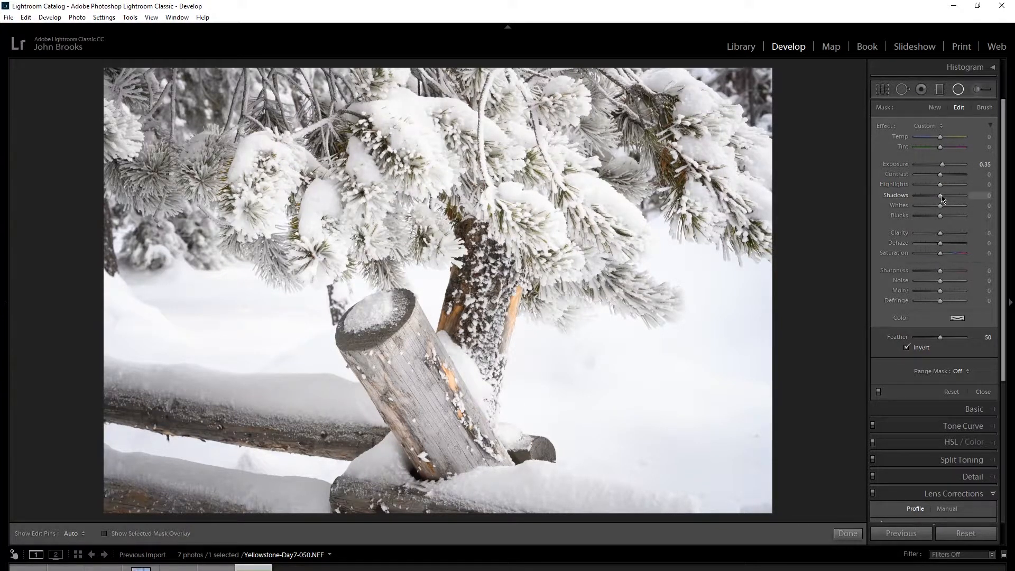
pyautogui.moveTo(944, 196); pyautogui.dragTo(946, 197)
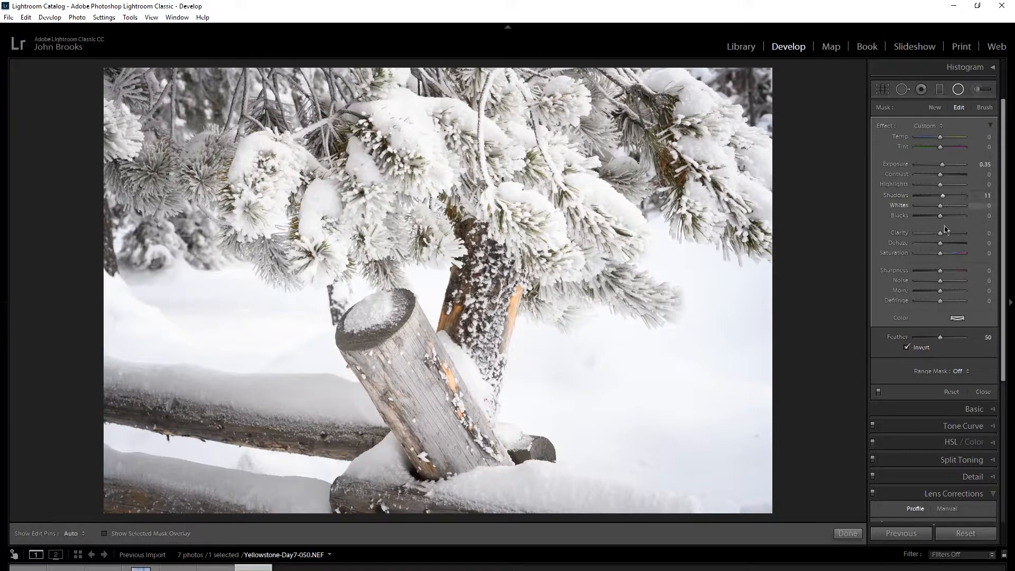
# Set the radial filter's clarity to 35, sharpness to 28 and dehaze to 17, and compare the photo with the radial filters off and on.
pyautogui.moveTo(940, 233); pyautogui.dragTo(950, 234)
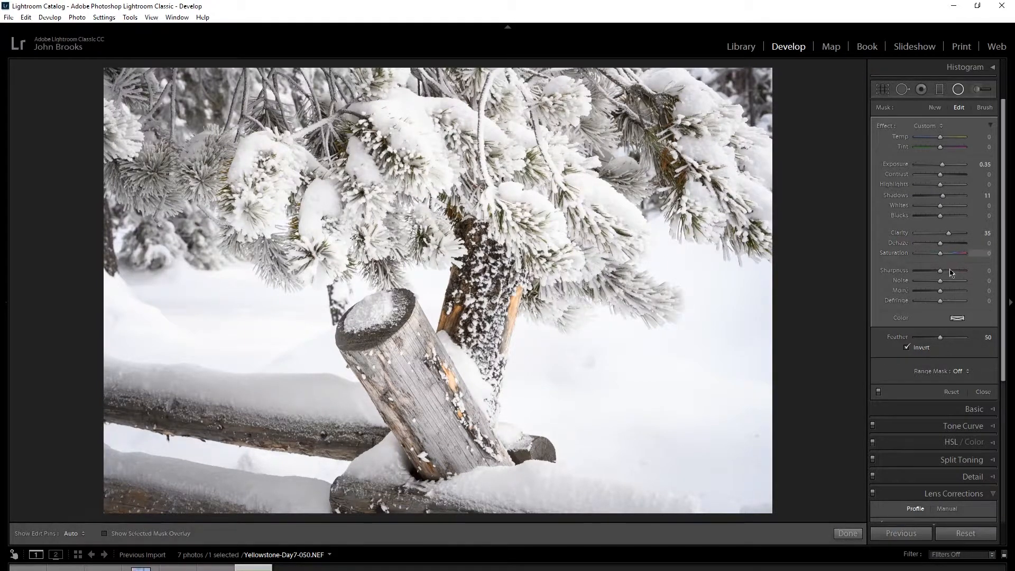
pyautogui.moveTo(943, 271); pyautogui.dragTo(951, 268)
pyautogui.moveTo(943, 247); pyautogui.dragTo(944, 252)
pyautogui.click(879, 393)
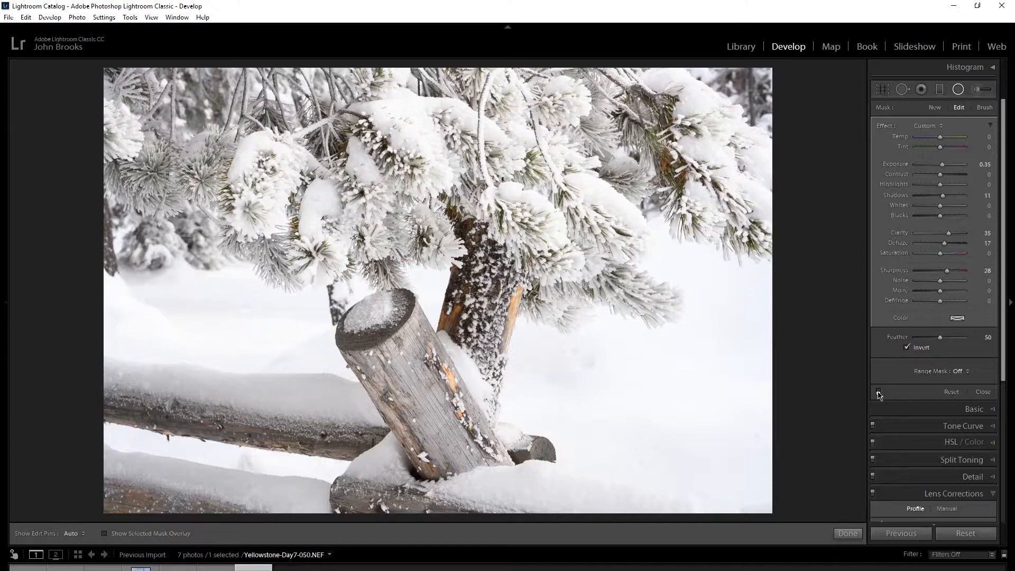
pyautogui.click(879, 393)
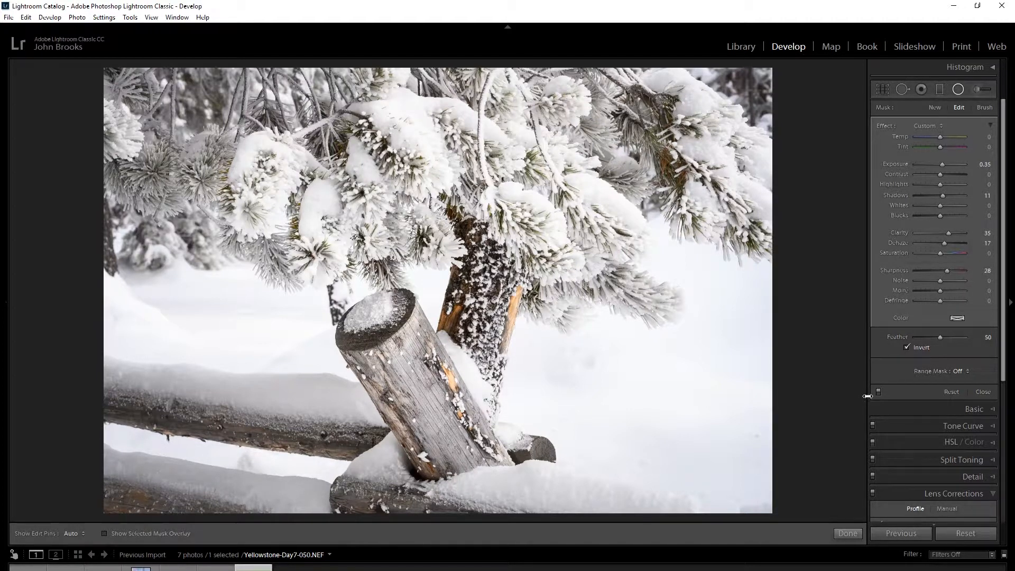
pyautogui.moveTo(763, 331)
# Switch the radial filter's mask to brush editing, set the brush flow to 100, and toggle the edit pins off and on.
pyautogui.click(982, 110)
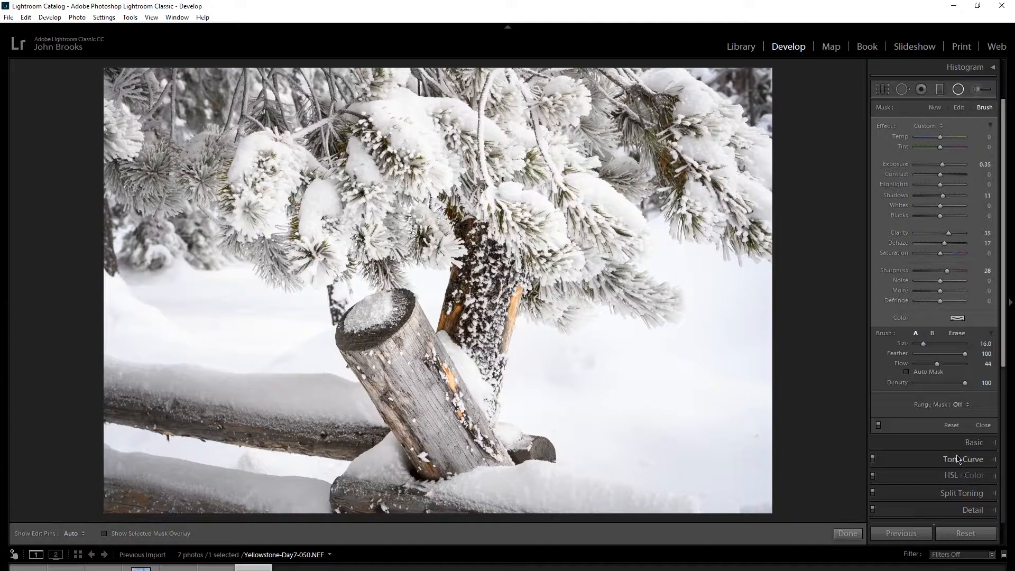
pyautogui.moveTo(938, 367); pyautogui.dragTo(1000, 368)
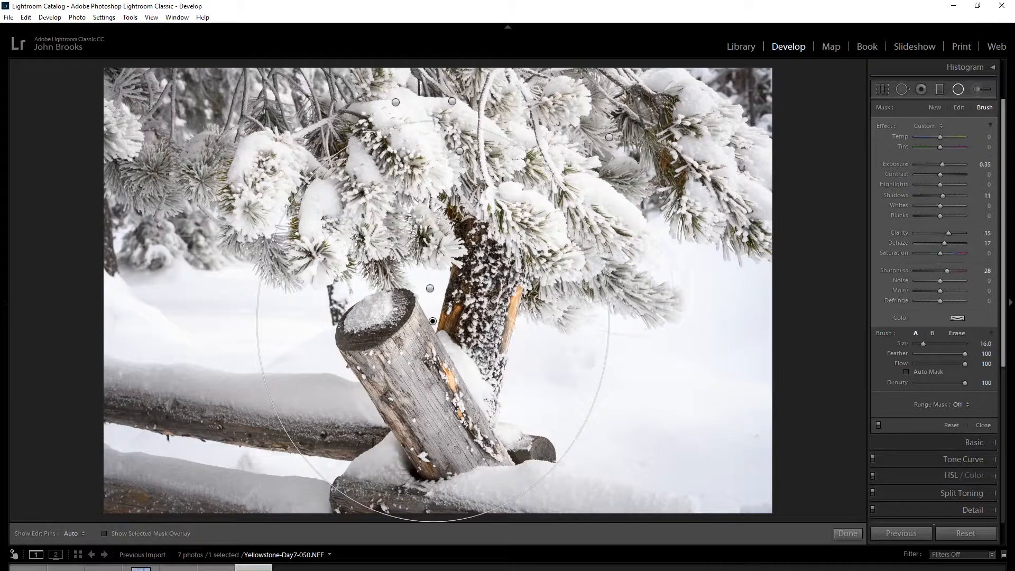
pyautogui.press('h')
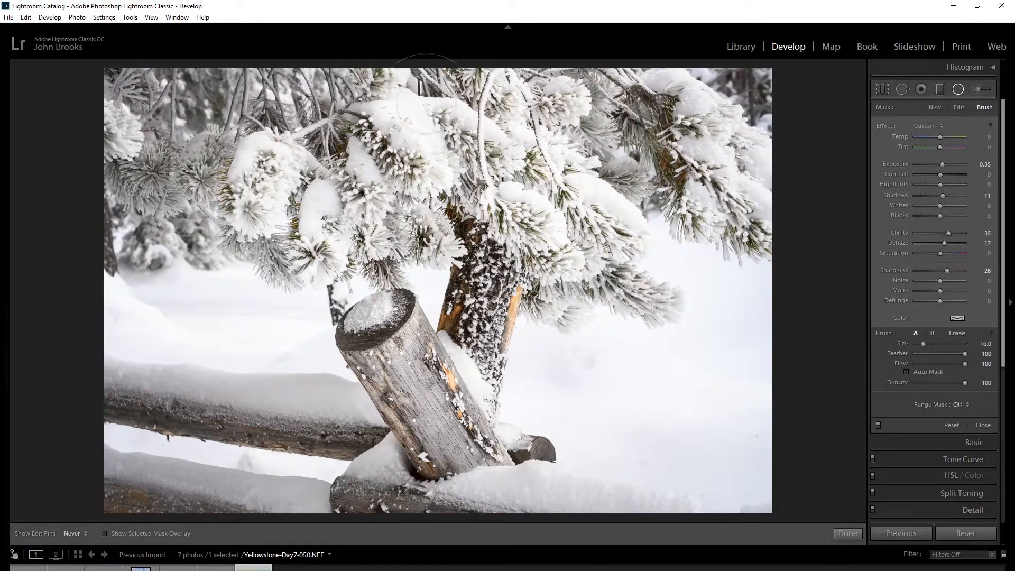
pyautogui.press('h')
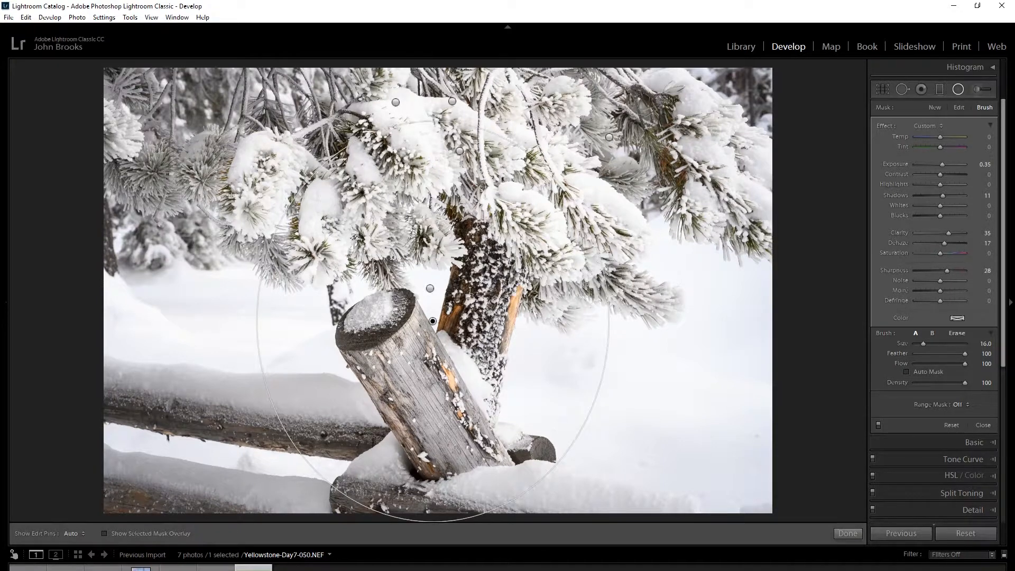
pyautogui.press('h')
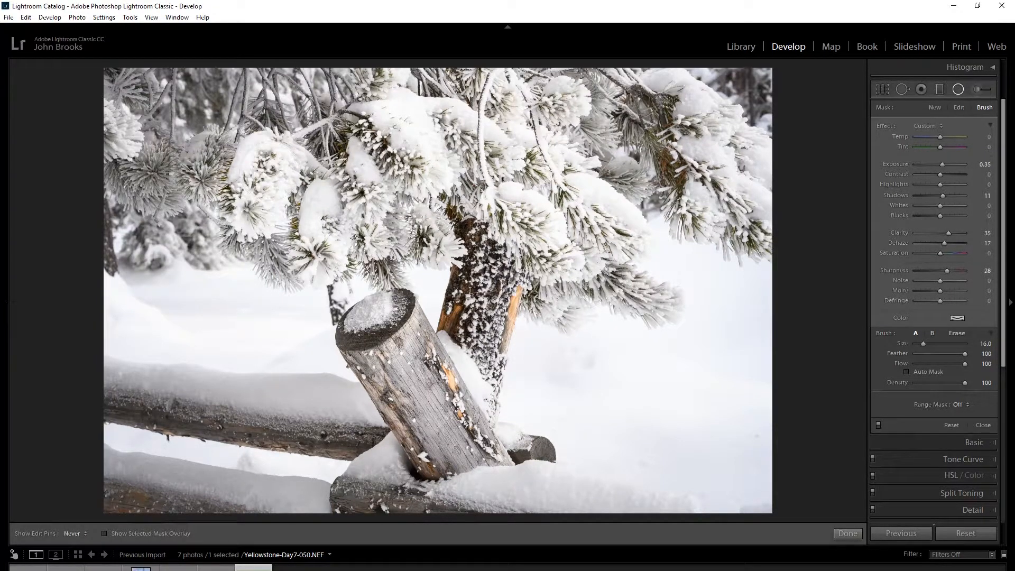
pyautogui.press('h')
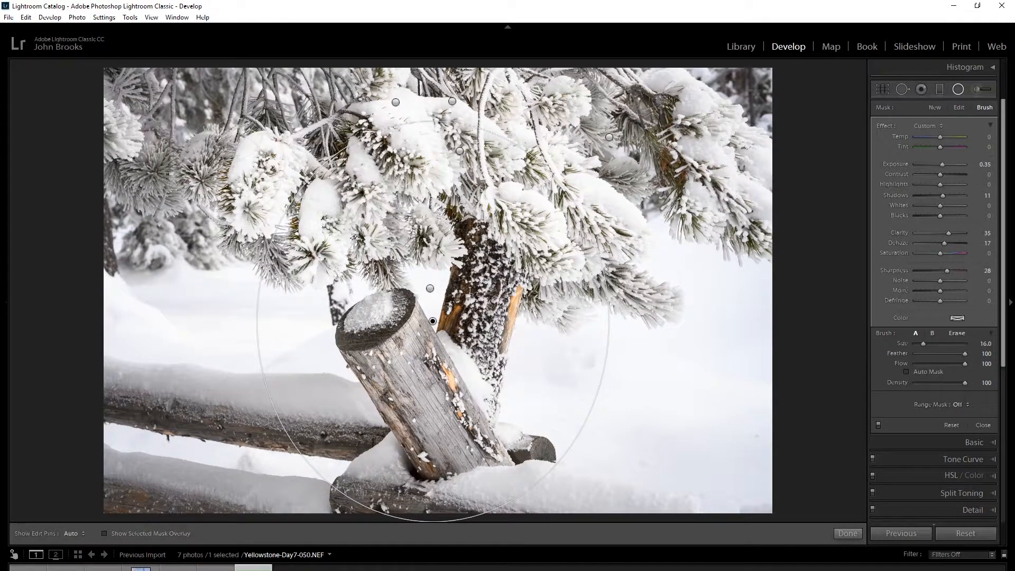
# Temporarily switch the mask brush to Erase mode, and hide and show the edit pins once more.
pyautogui.press('alt')
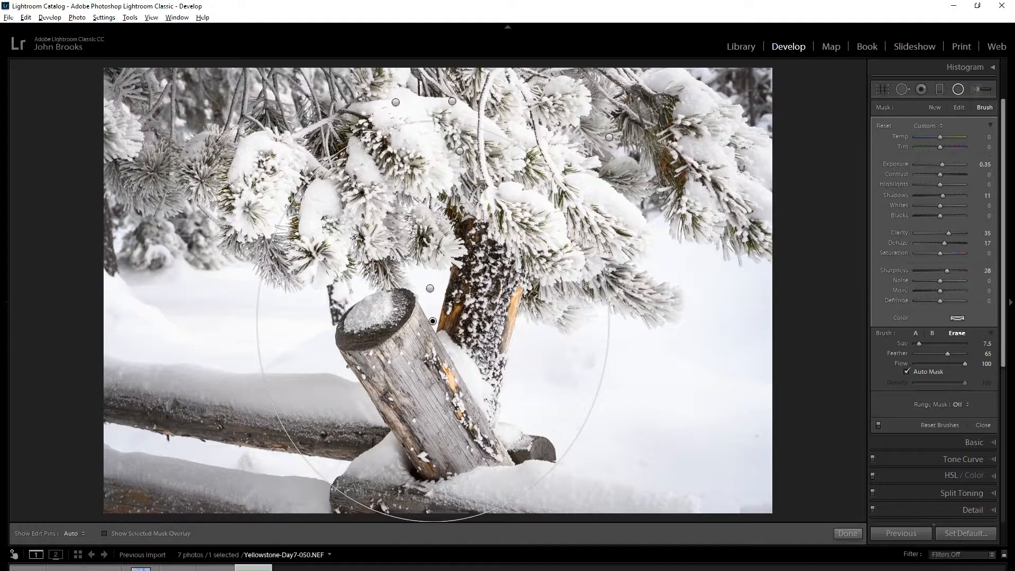
pyautogui.press('h')
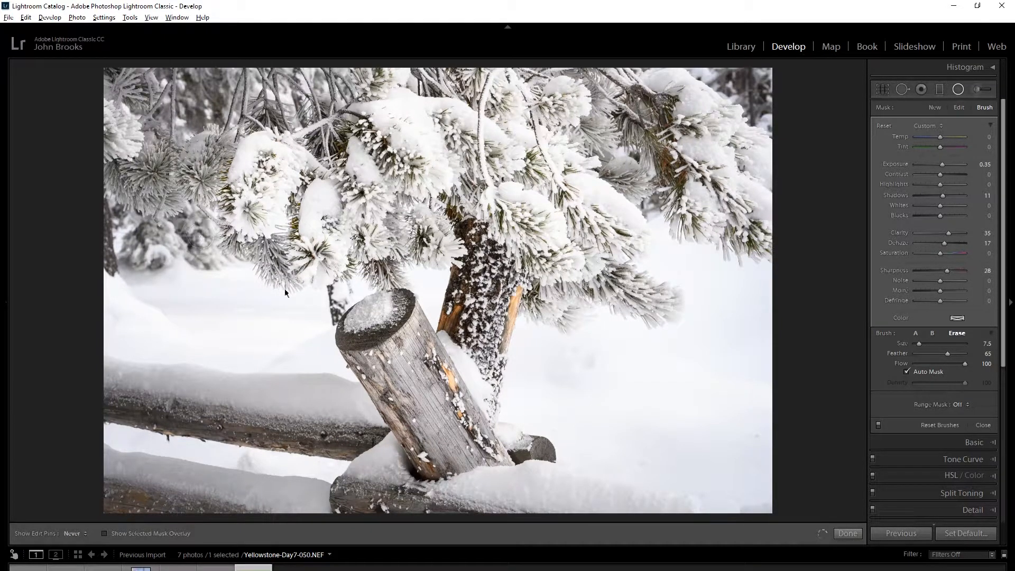
pyautogui.press('h')
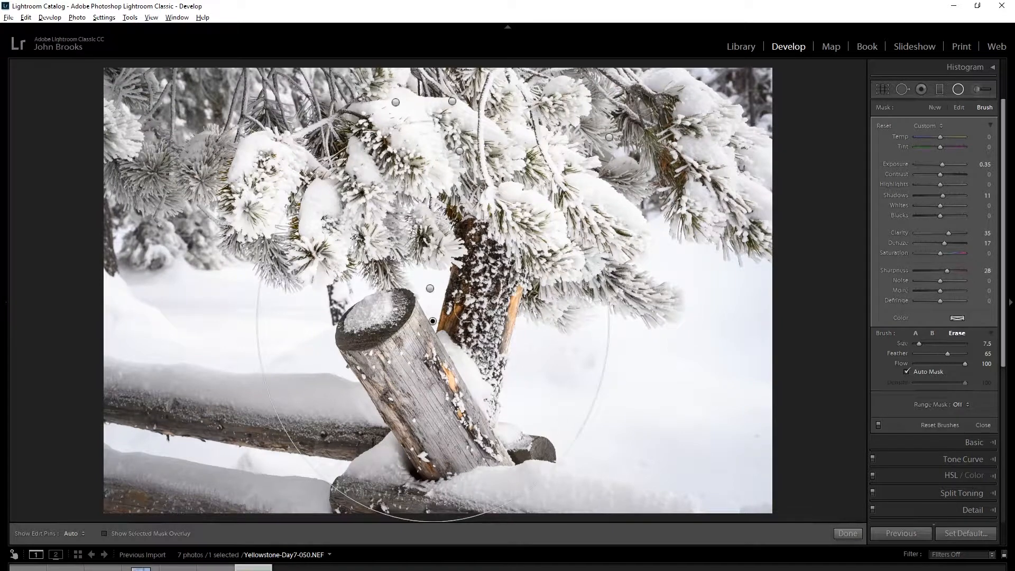
pyautogui.click(432, 321)
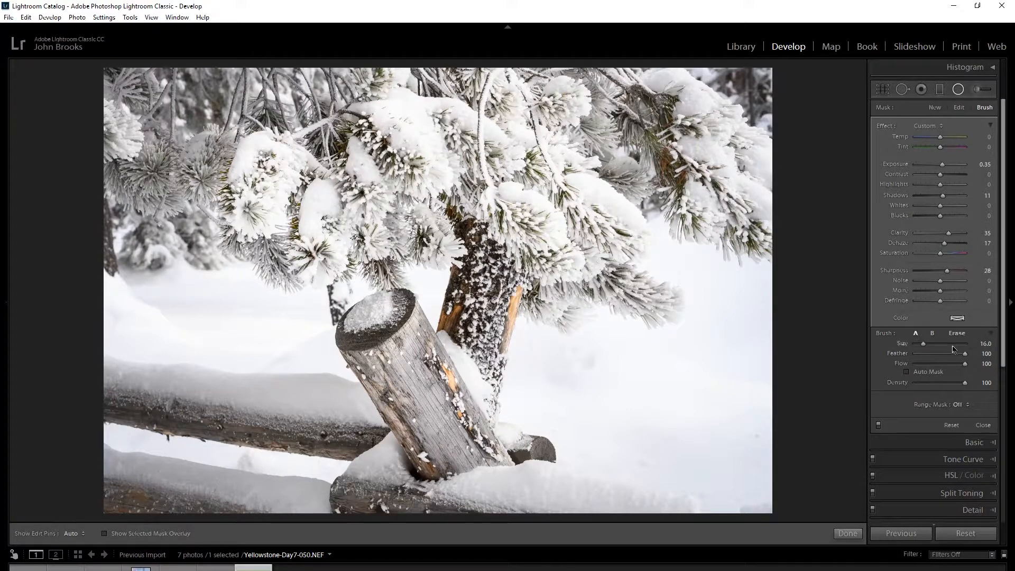
# Compare the settings of brush A, brush B and the Erase brush, trying out brush B's feather amount.
pyautogui.click(933, 333)
pyautogui.moveTo(917, 354); pyautogui.dragTo(944, 354)
pyautogui.click(917, 334)
pyautogui.click(932, 334)
pyautogui.click(955, 334)
pyautogui.click(933, 334)
pyautogui.click(917, 334)
pyautogui.click(932, 334)
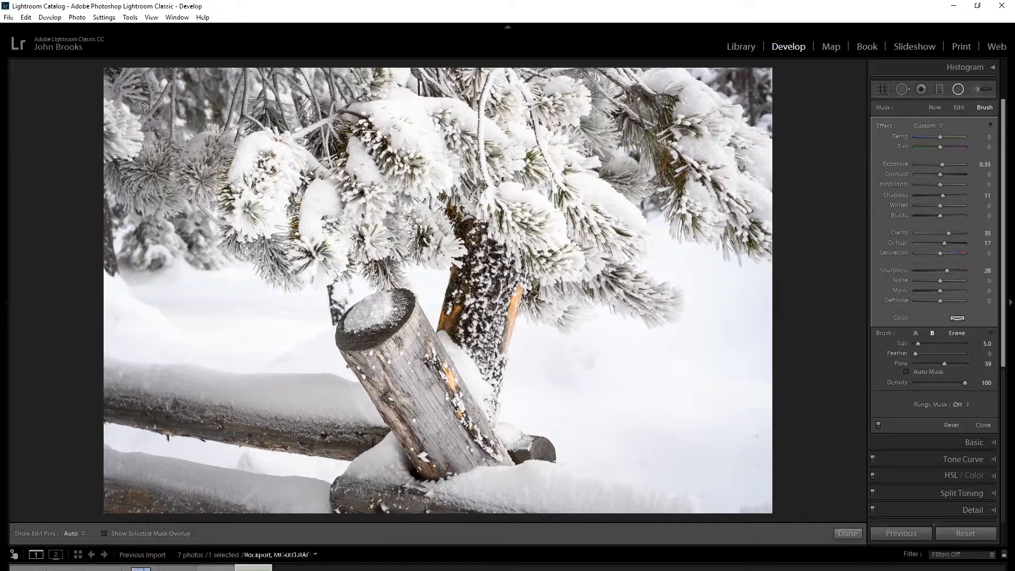
# Open the boats photo Rockport, ME-003.RAF for developing and close the Radial Filter tool.
pyautogui.click(216, 568)
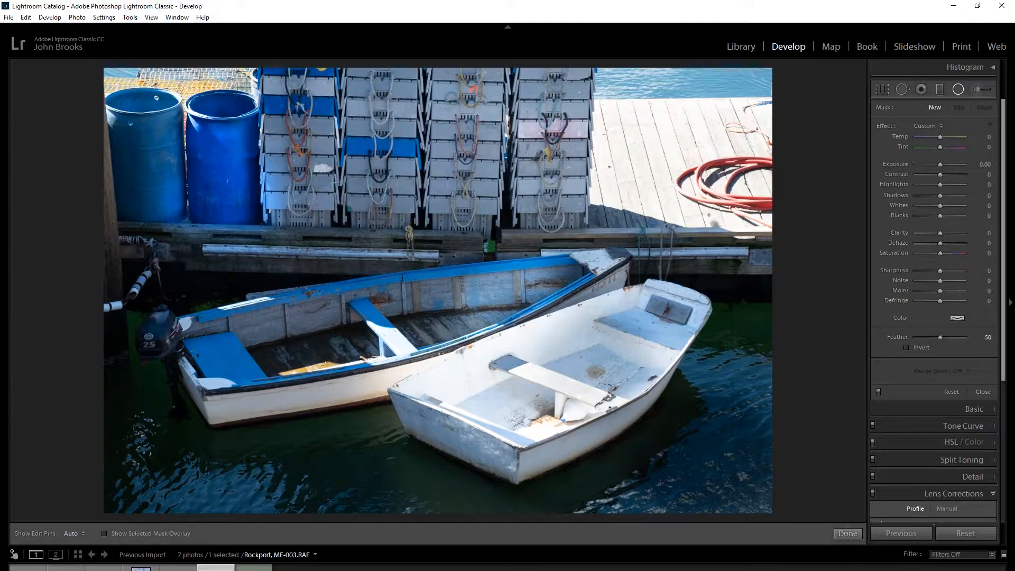
pyautogui.click(958, 89)
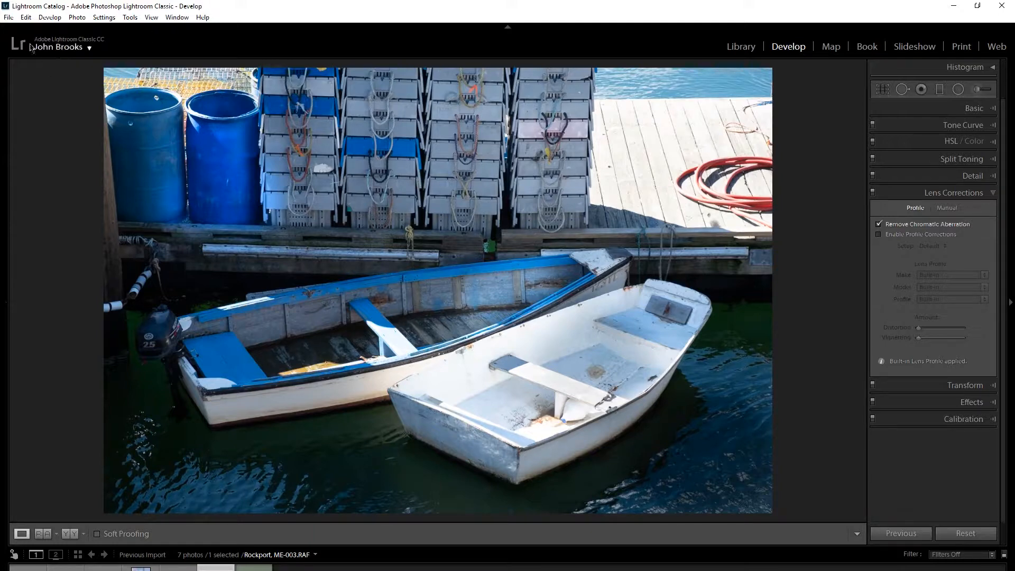
# View the photos in the Library module's grid and return to the Develop module.
pyautogui.click(8, 18)
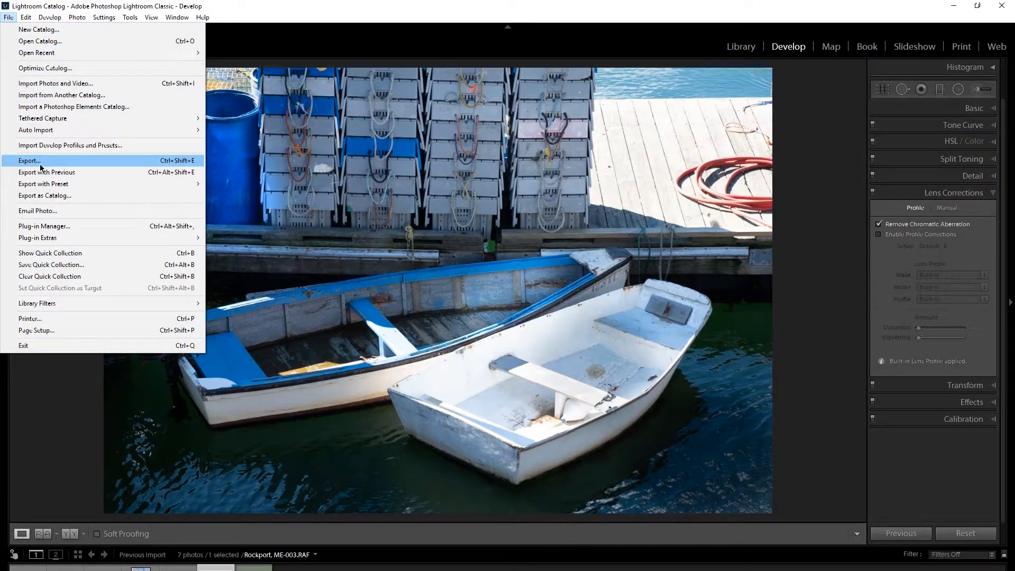
pyautogui.click(68, 422)
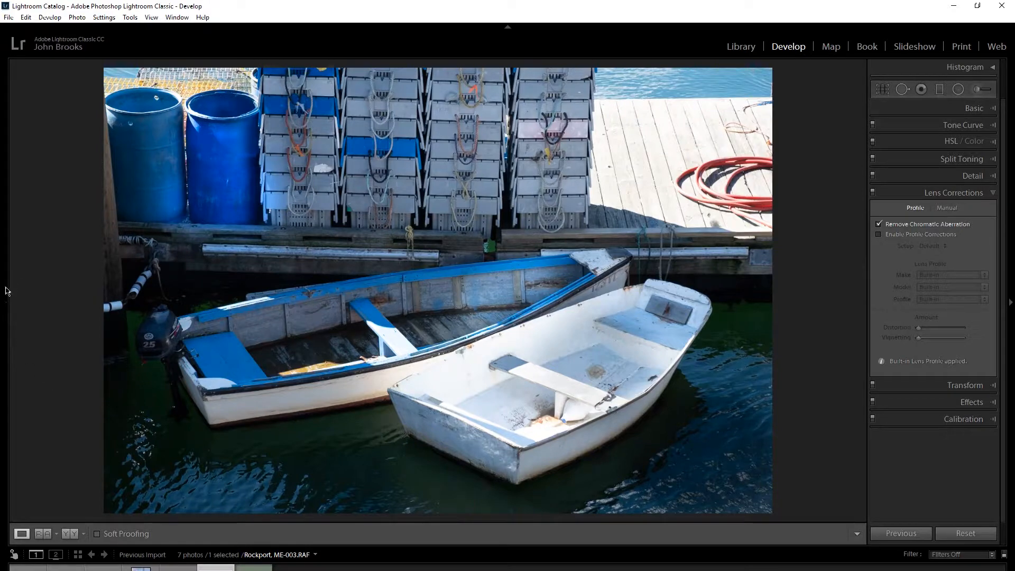
pyautogui.moveTo(4, 305)
pyautogui.click(741, 47)
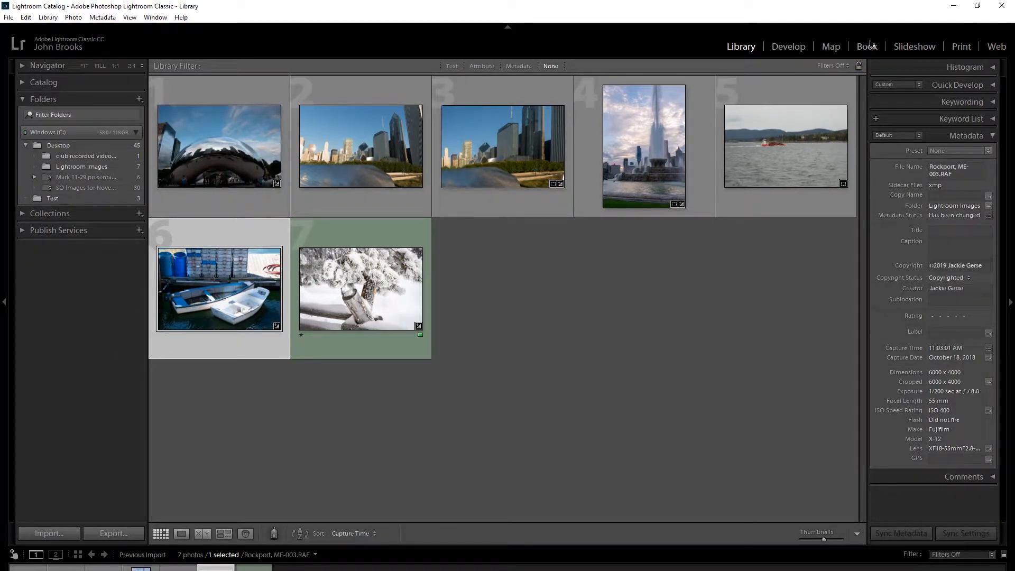
pyautogui.click(784, 48)
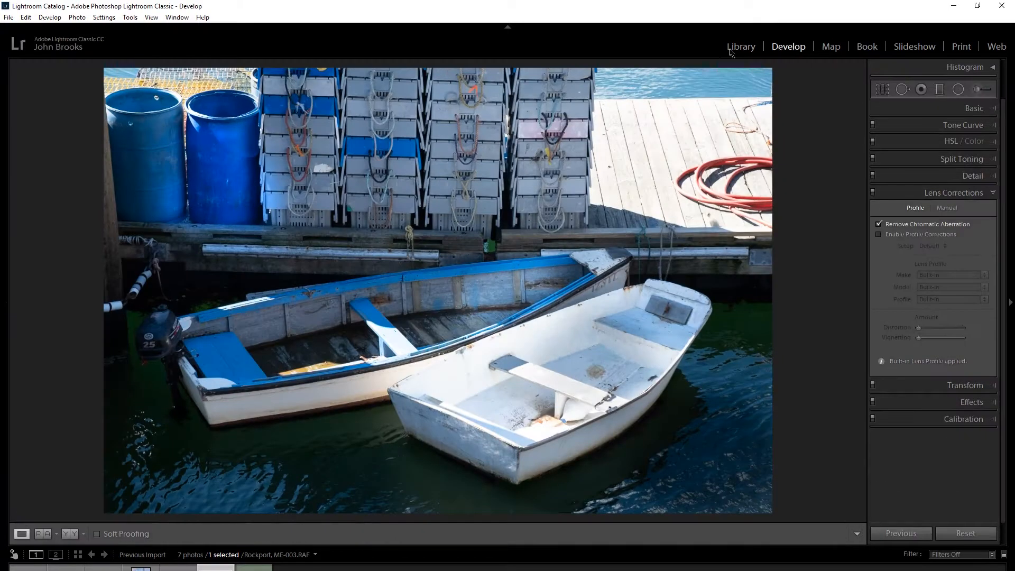
pyautogui.click(9, 18)
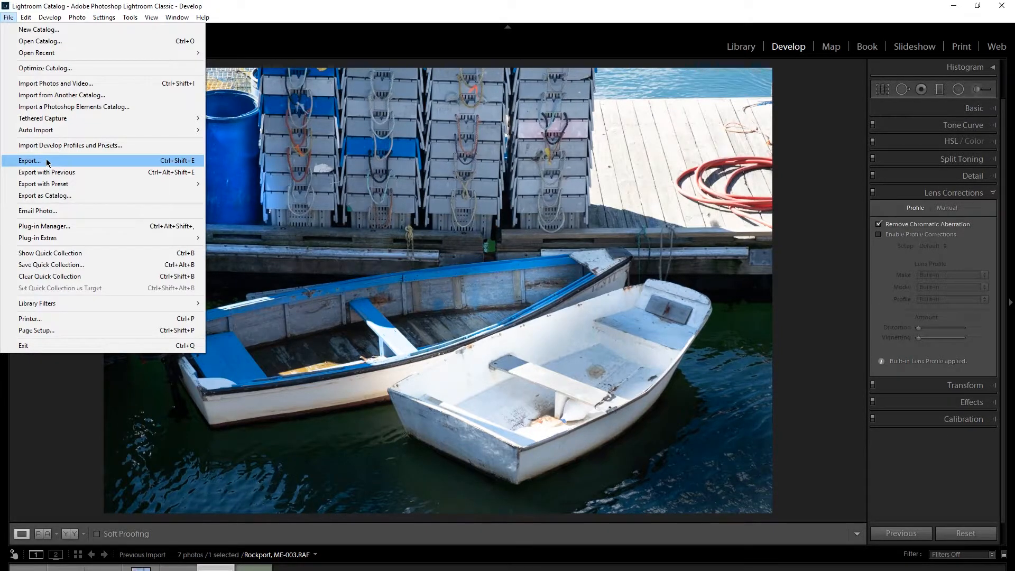
pyautogui.click(47, 161)
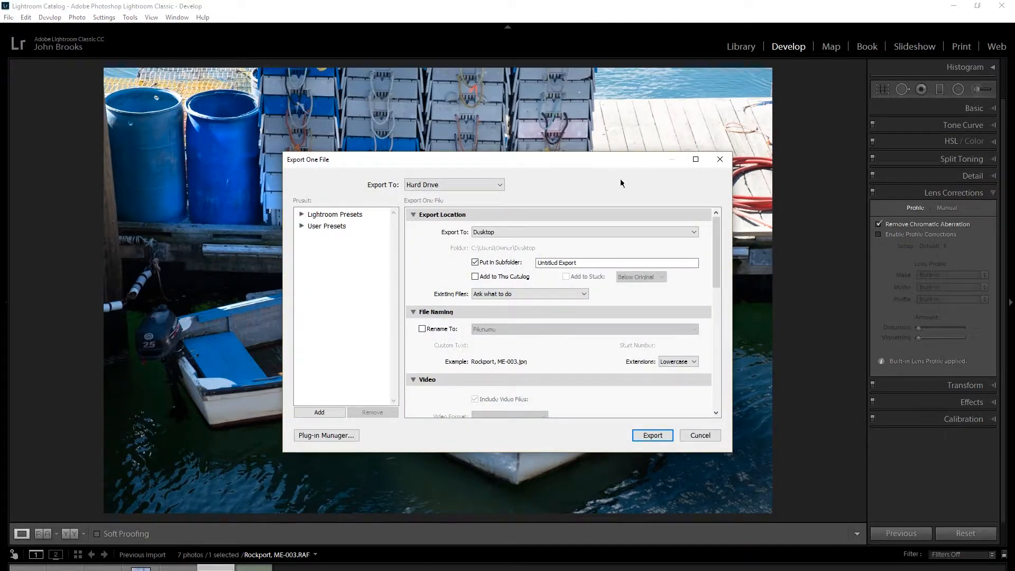
pyautogui.moveTo(595, 166); pyautogui.dragTo(553, 5)
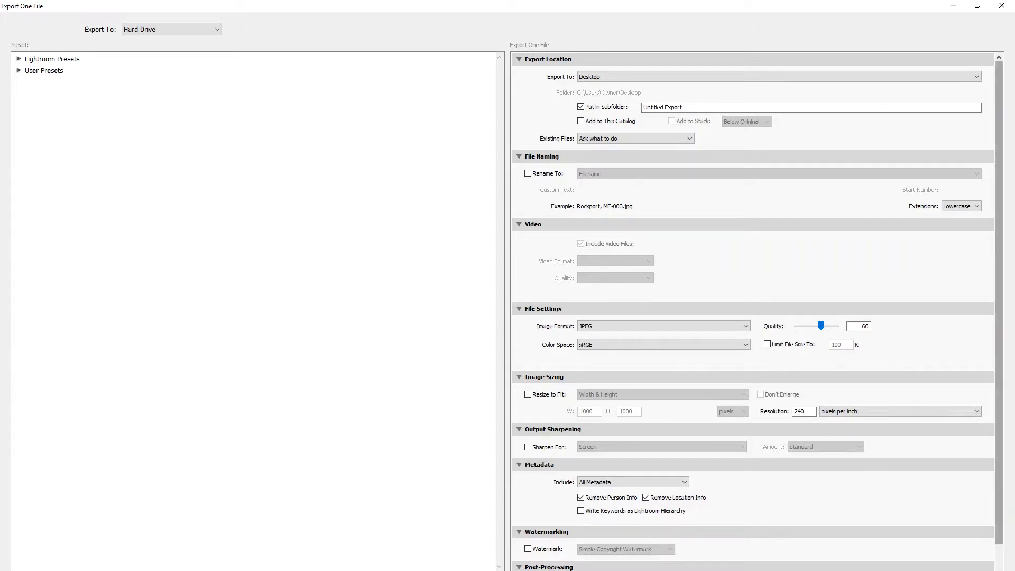
pyautogui.press('Escape')
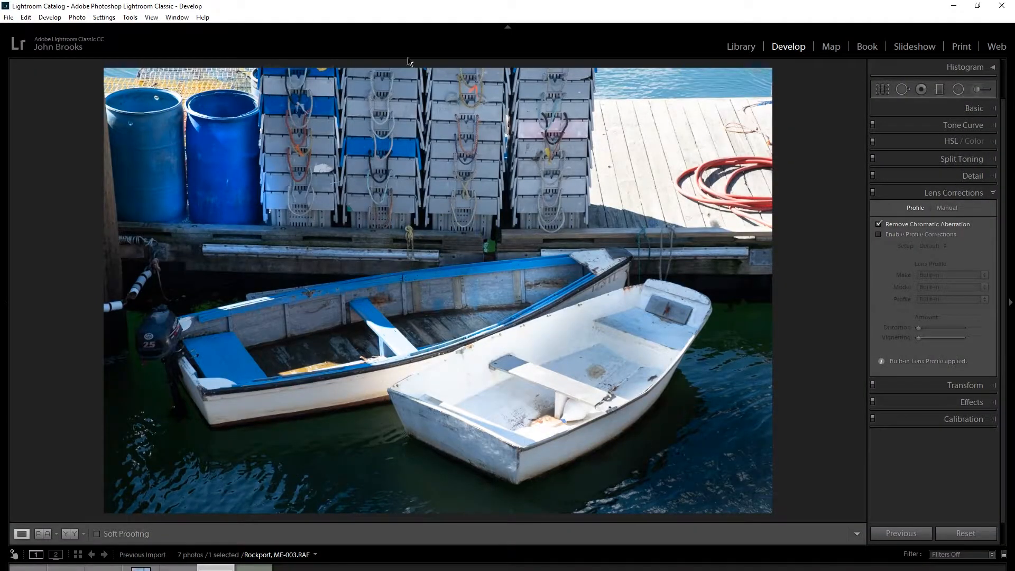
# Open the export settings for the boats photo, bring the dialog fully into view and make it narrower.
pyautogui.click(8, 17)
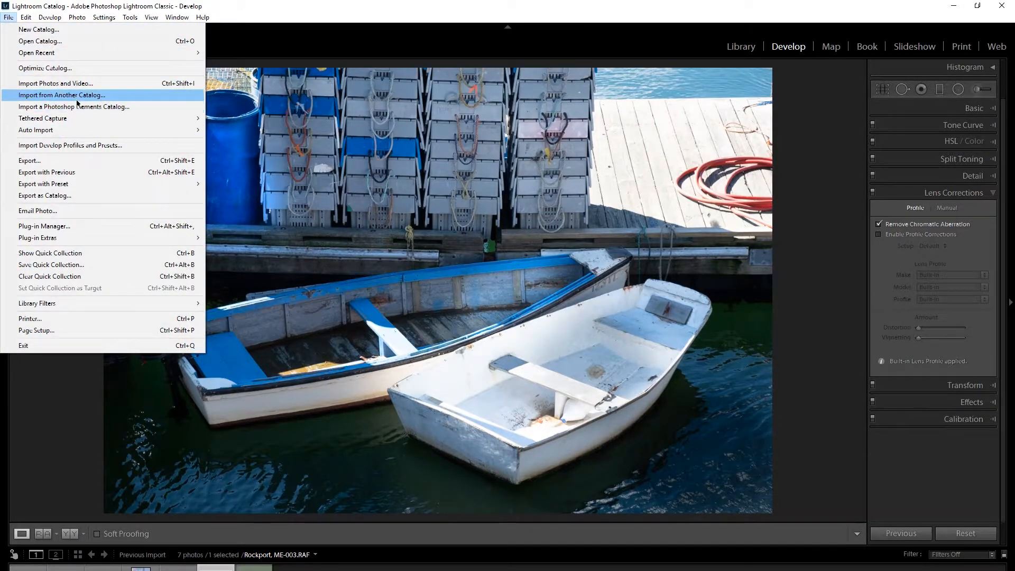
pyautogui.click(89, 161)
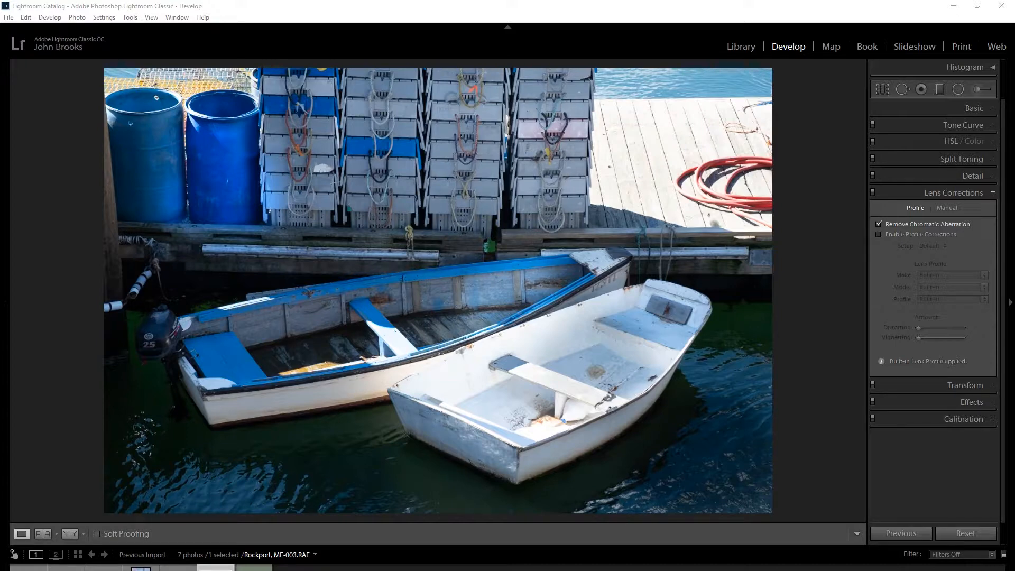
pyautogui.moveTo(0, 27); pyautogui.dragTo(0, 8)
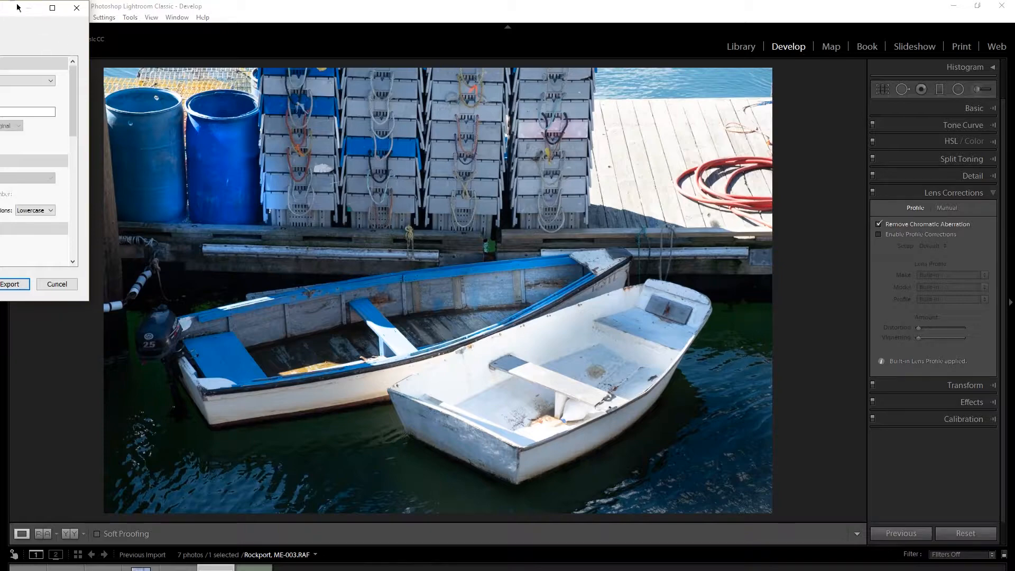
pyautogui.moveTo(6, 11); pyautogui.dragTo(626, 21)
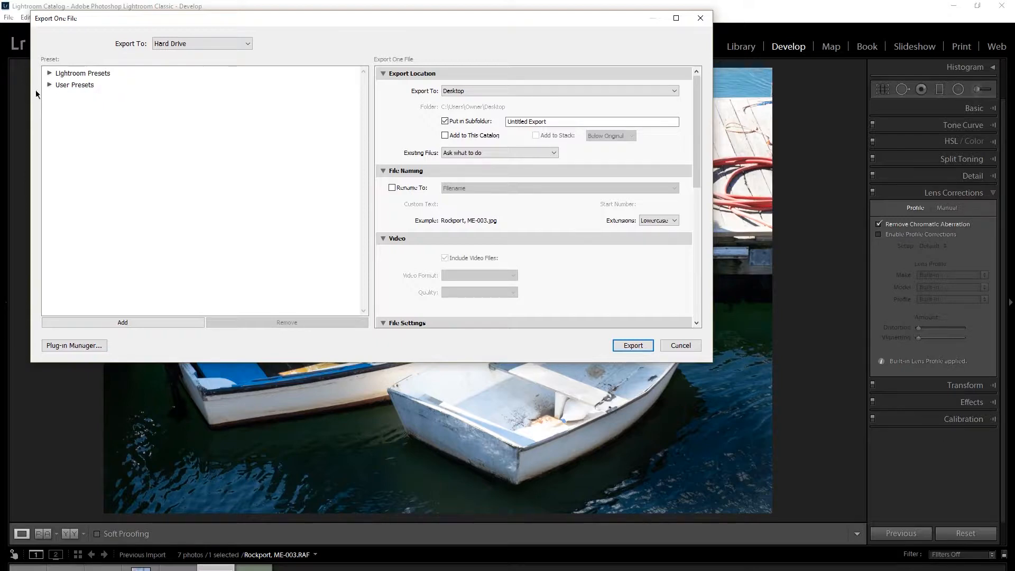
pyautogui.moveTo(27, 87); pyautogui.dragTo(254, 91)
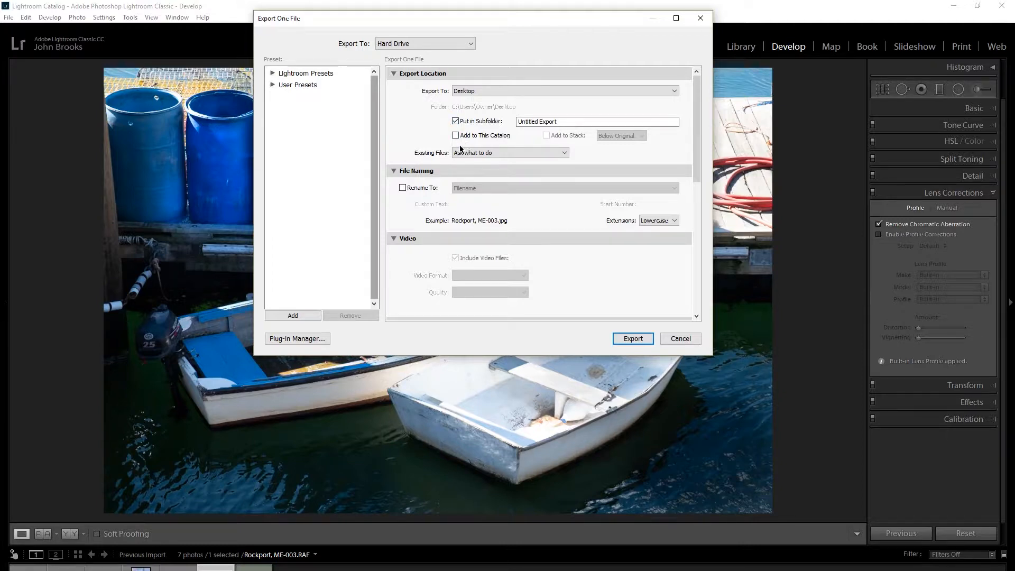
# Set the export location of the boats photo to a specific folder.
pyautogui.scroll(-5, 461, 149)
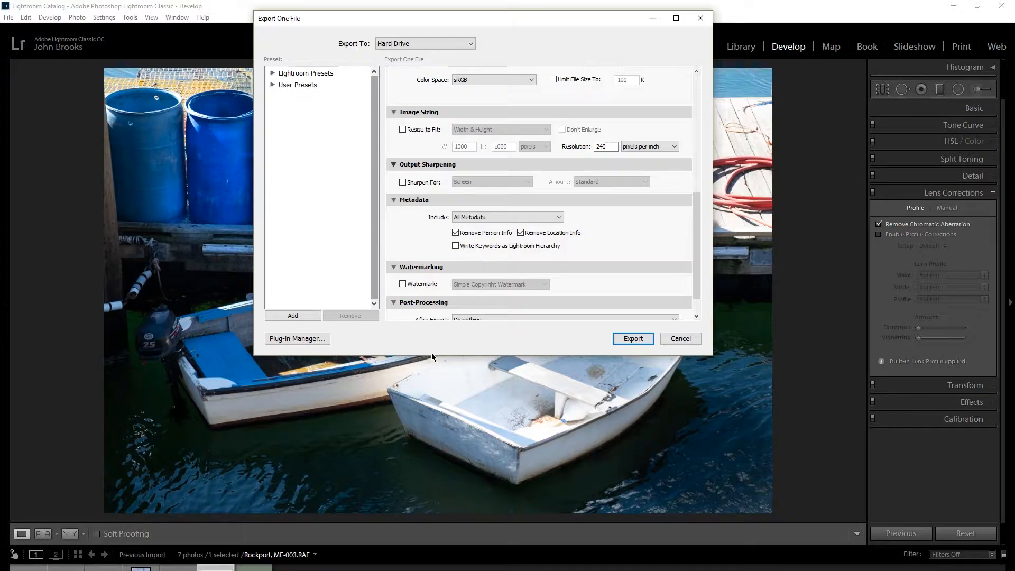
pyautogui.scroll(10, 446, 118)
pyautogui.click(455, 121)
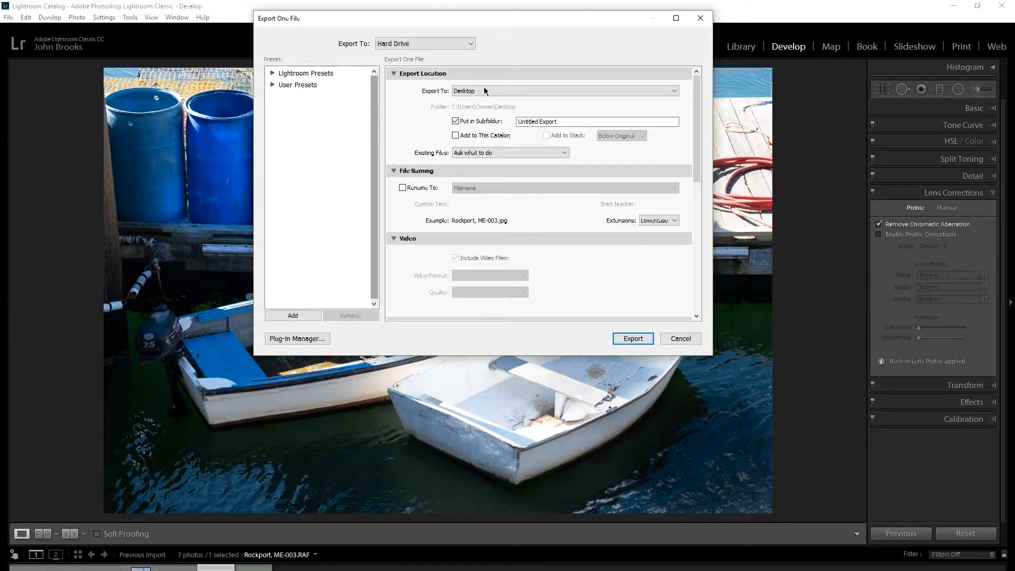
pyautogui.click(677, 91)
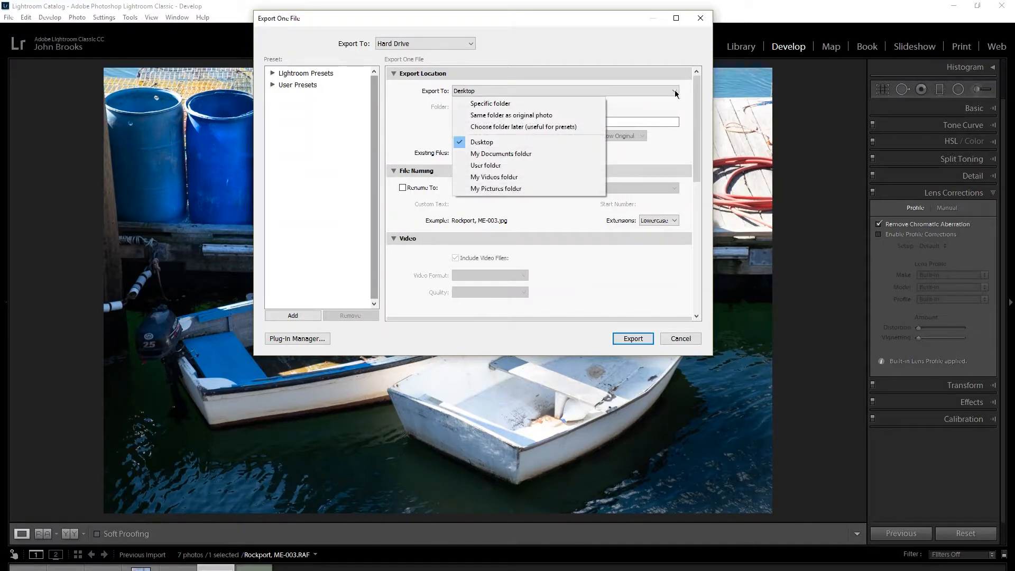
pyautogui.click(539, 111)
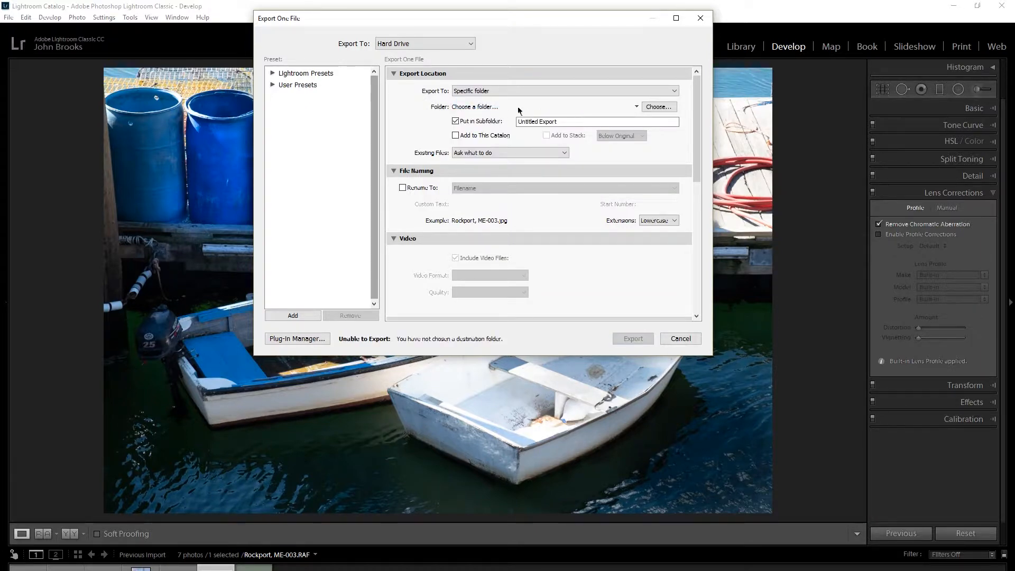
# Create a folder named "rivrr bend image" on the Desktop and select it as the export destination.
pyautogui.click(659, 107)
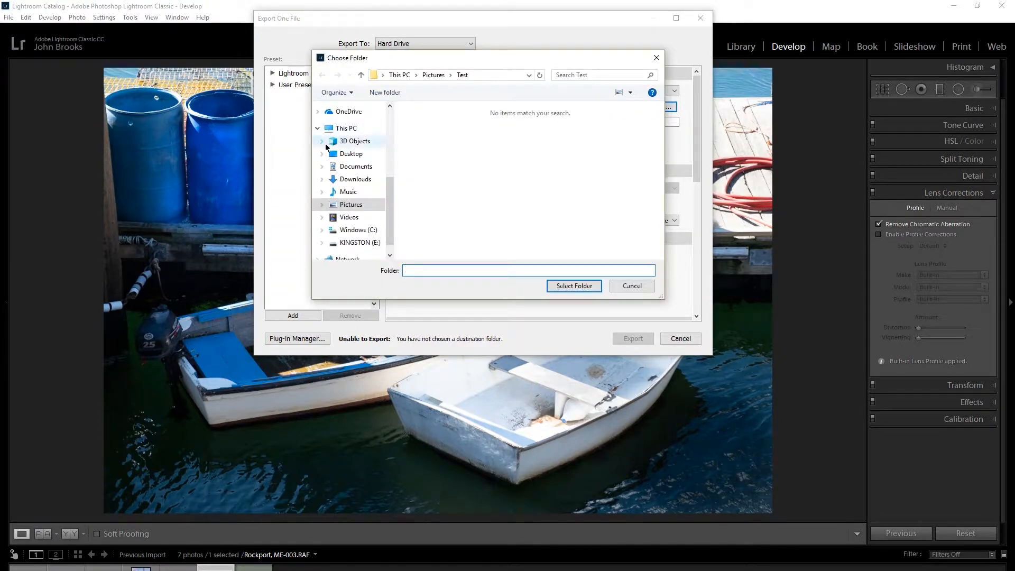
pyautogui.click(359, 156)
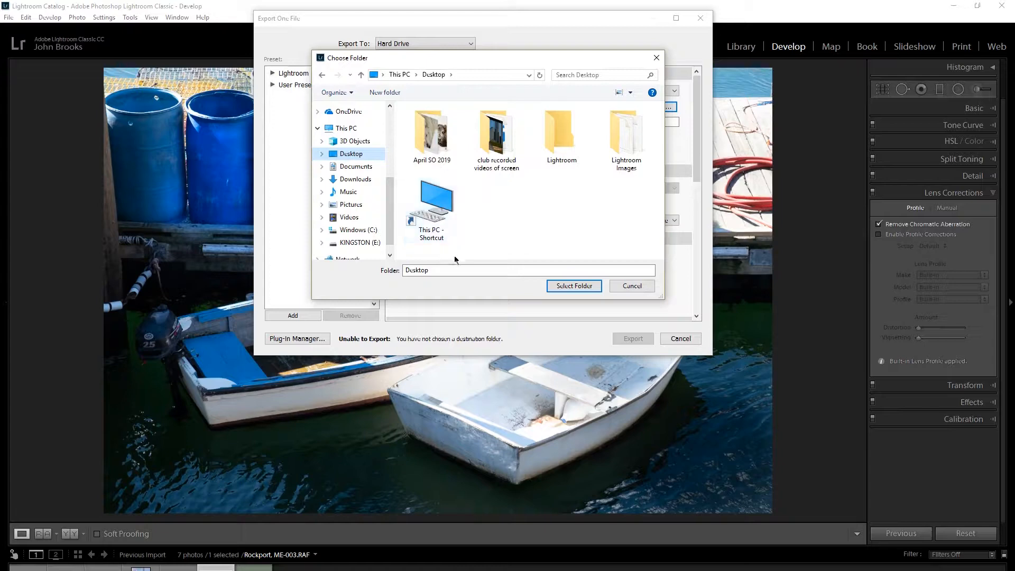
pyautogui.click(394, 95)
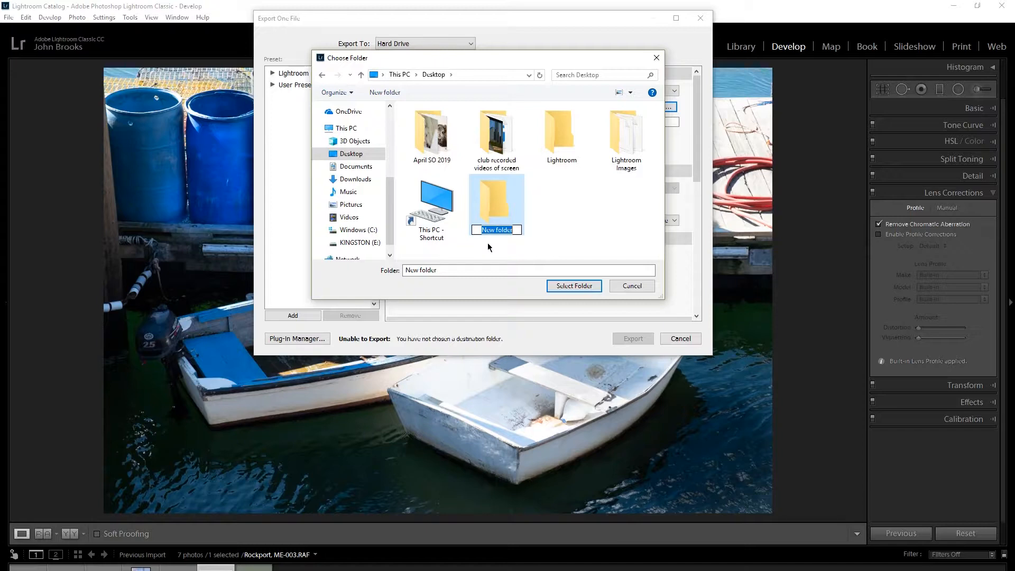
pyautogui.write('n')
pyautogui.write('ivrr ben')
pyautogui.write('d imag')
pyautogui.write('e')
pyautogui.press('Return')
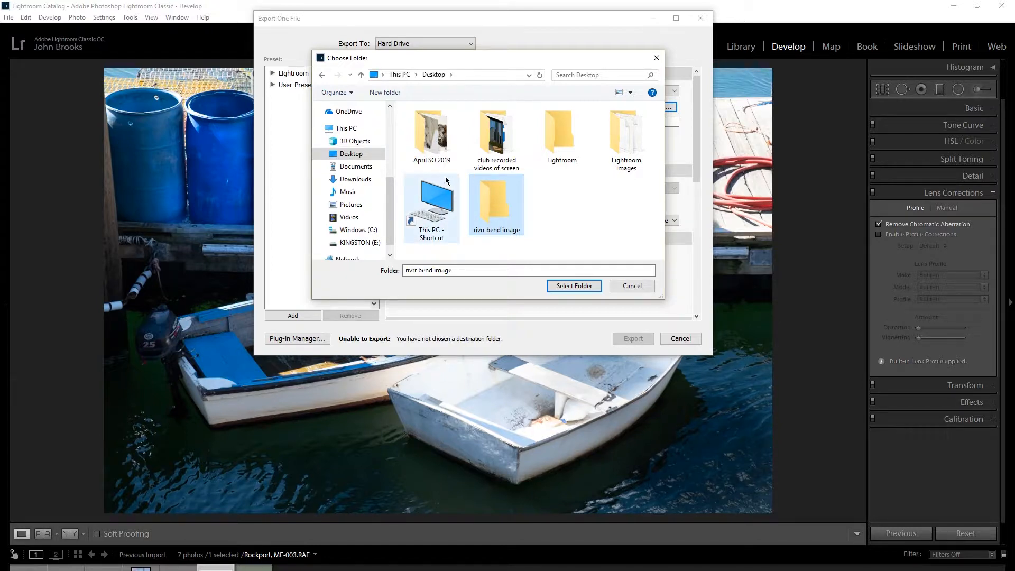
pyautogui.moveTo(424, 62); pyautogui.dragTo(553, 241)
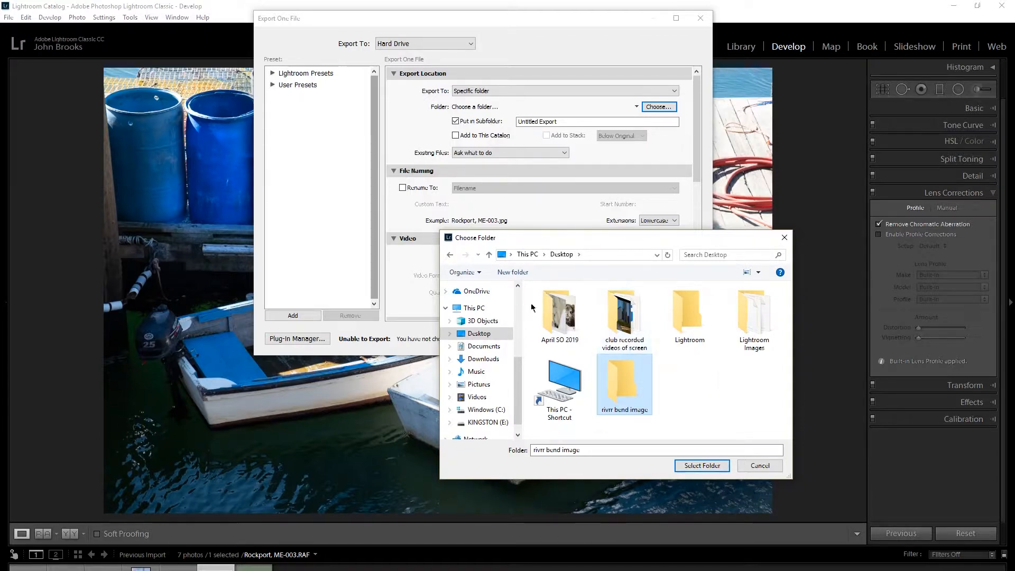
pyautogui.click(683, 465)
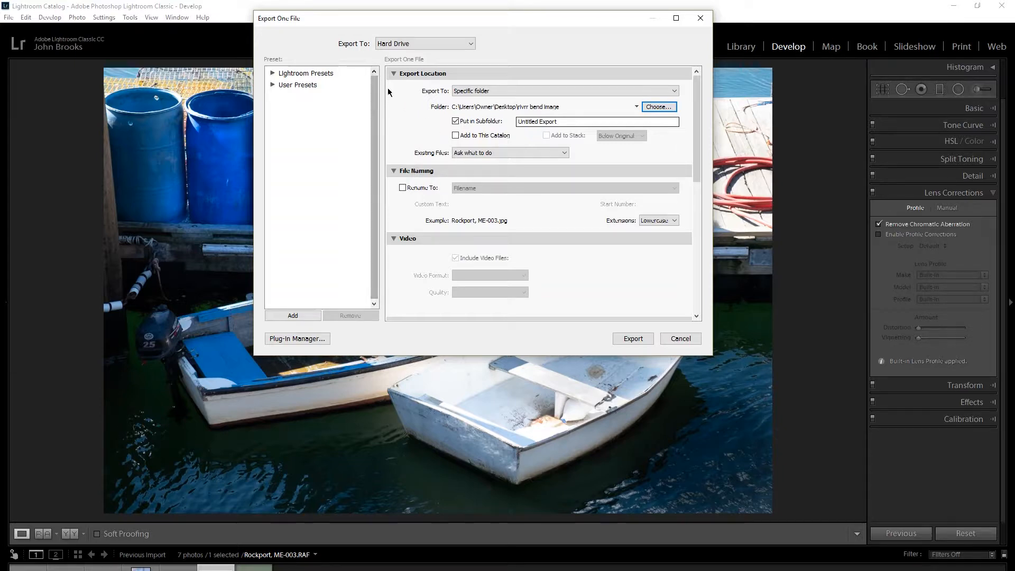
# Collapse the Video section of the export settings and set the JPEG quality to 100.
pyautogui.scroll(-5, 392, 94)
pyautogui.scroll(5, 394, 91)
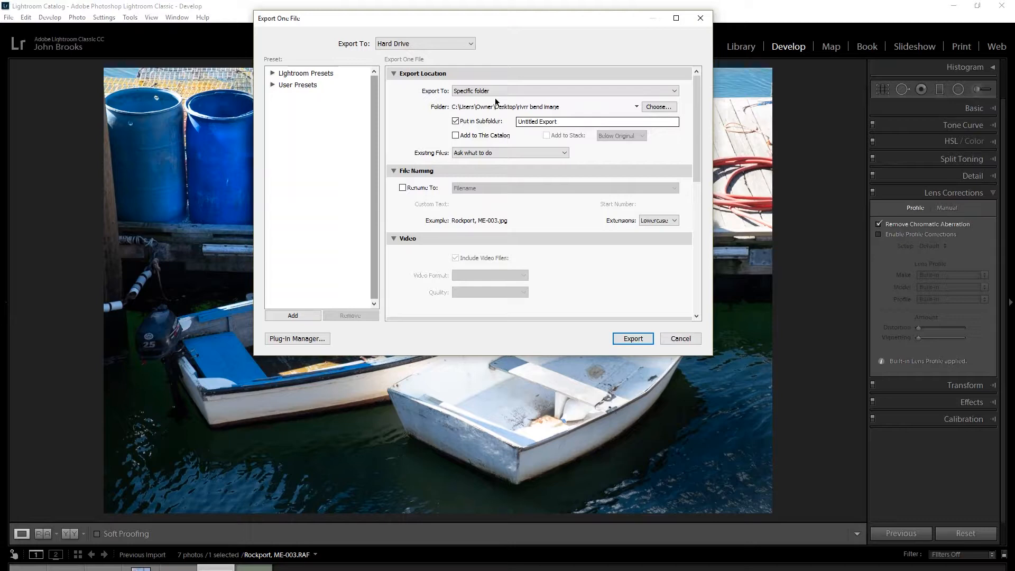
pyautogui.scroll(-5, 495, 103)
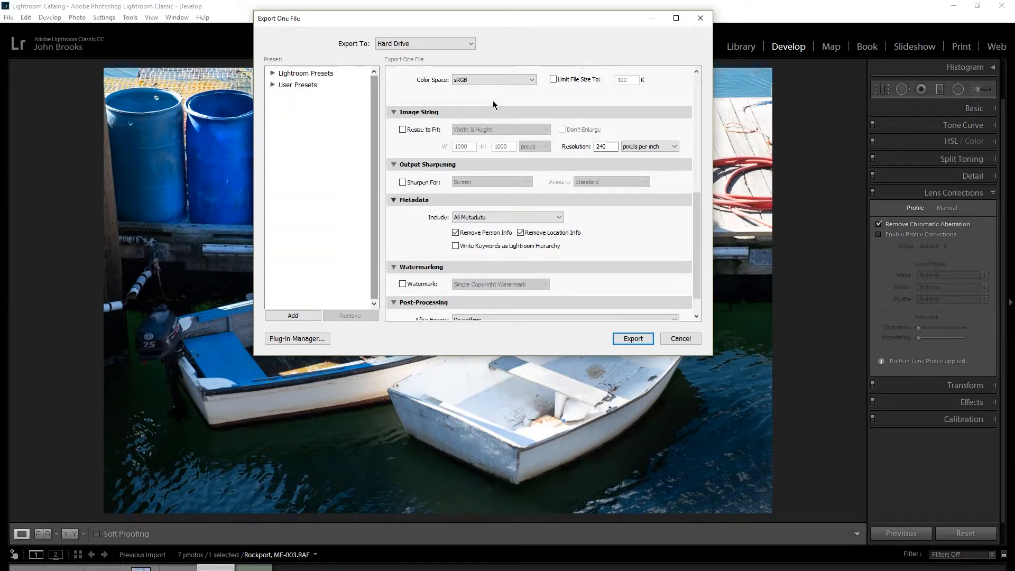
pyautogui.scroll(5, 493, 100)
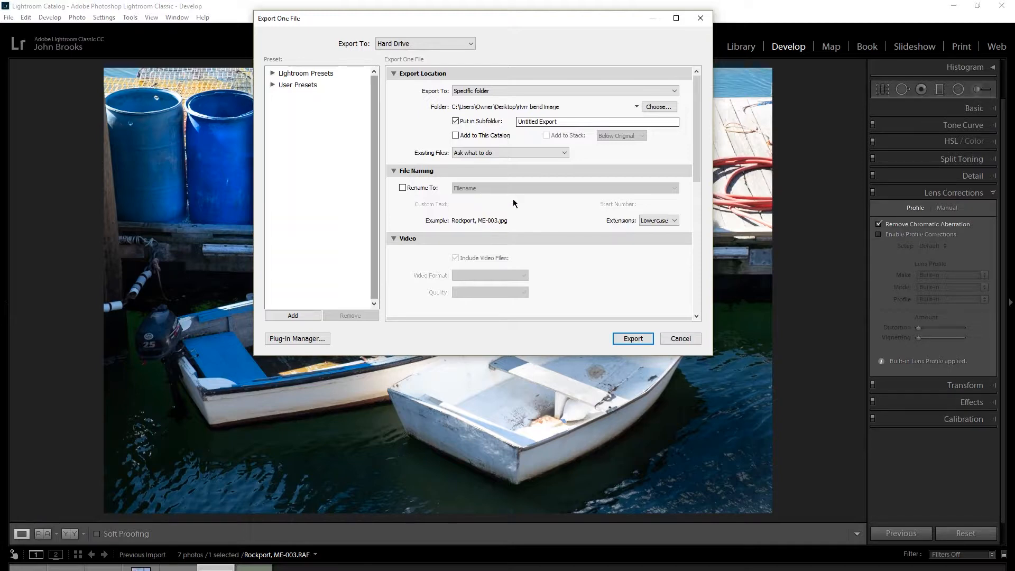
pyautogui.click(393, 238)
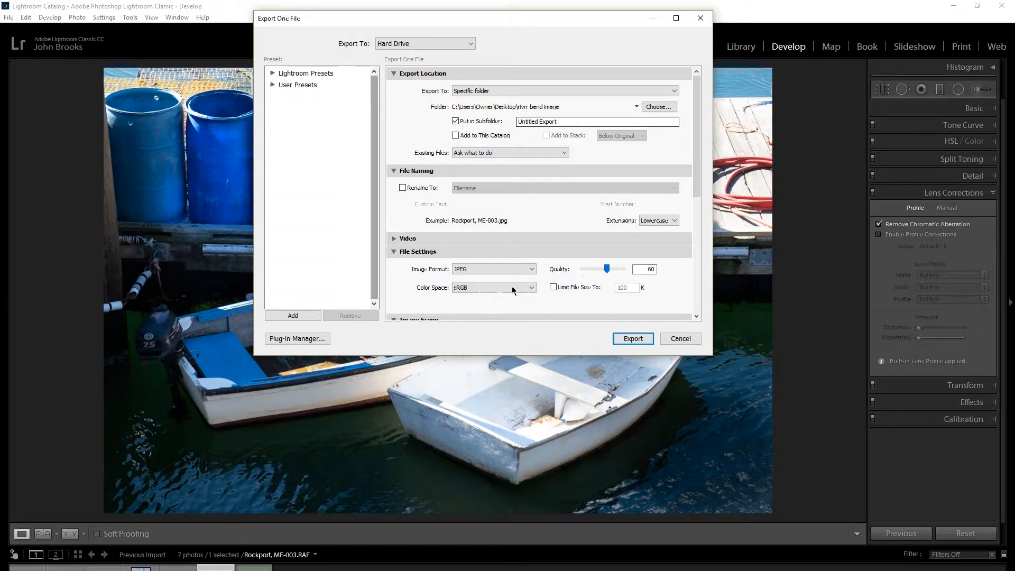
pyautogui.moveTo(607, 272); pyautogui.dragTo(621, 272)
# Enable Resize to Fit by width and height in the image sizing settings.
pyautogui.moveTo(699, 103); pyautogui.dragTo(720, 203)
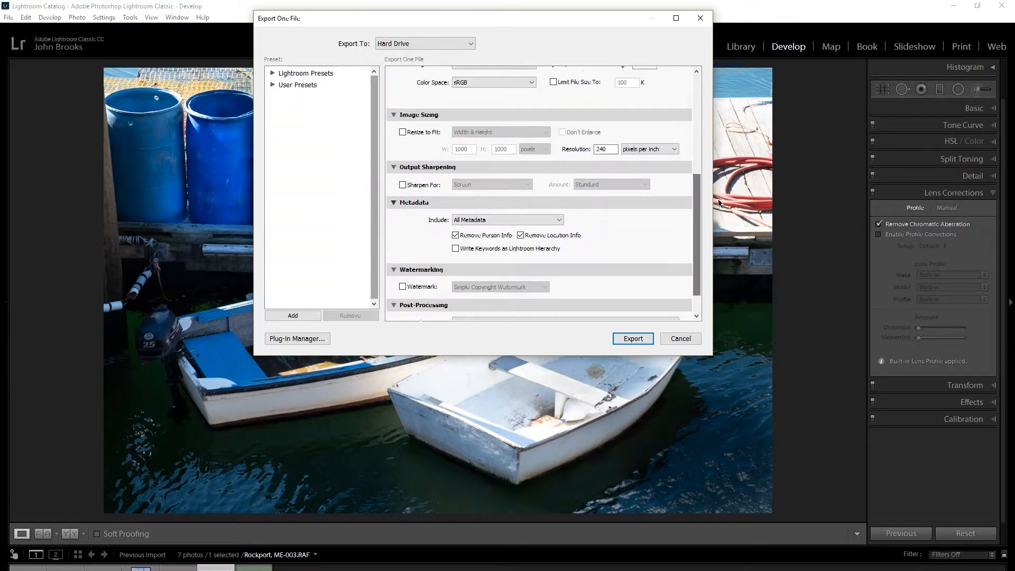
pyautogui.click(402, 132)
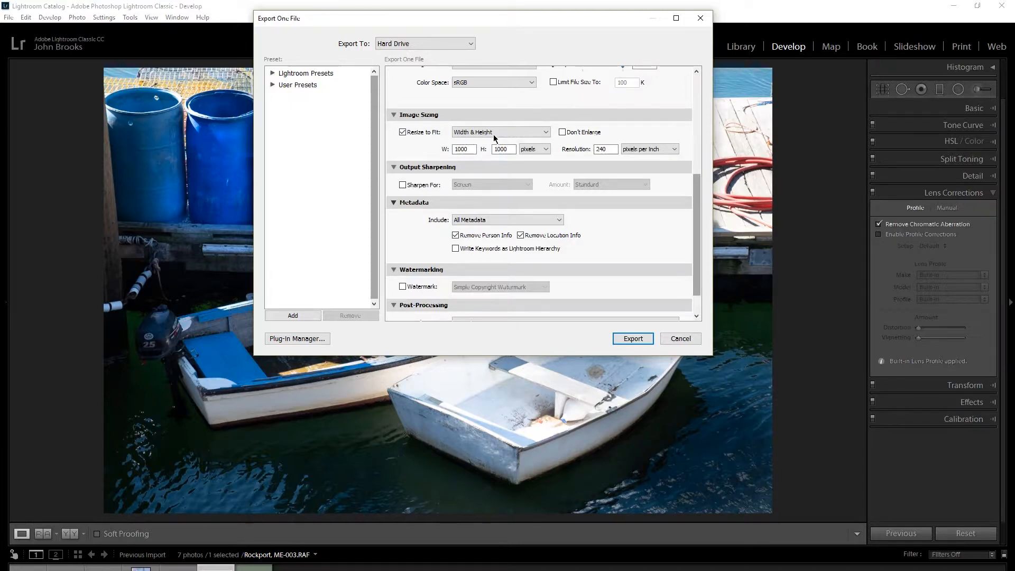
pyautogui.doubleClick(470, 148)
pyautogui.write('1"900')
pyautogui.press('BackSpace')
pyautogui.press('BackSpace')
pyautogui.press('BackSpace')
pyautogui.press('BackSpace')
pyautogui.press('BackSpace')
pyautogui.write('1900')
pyautogui.click(508, 150)
pyautogui.write('10')
pyautogui.write('00')
pyautogui.click(610, 150)
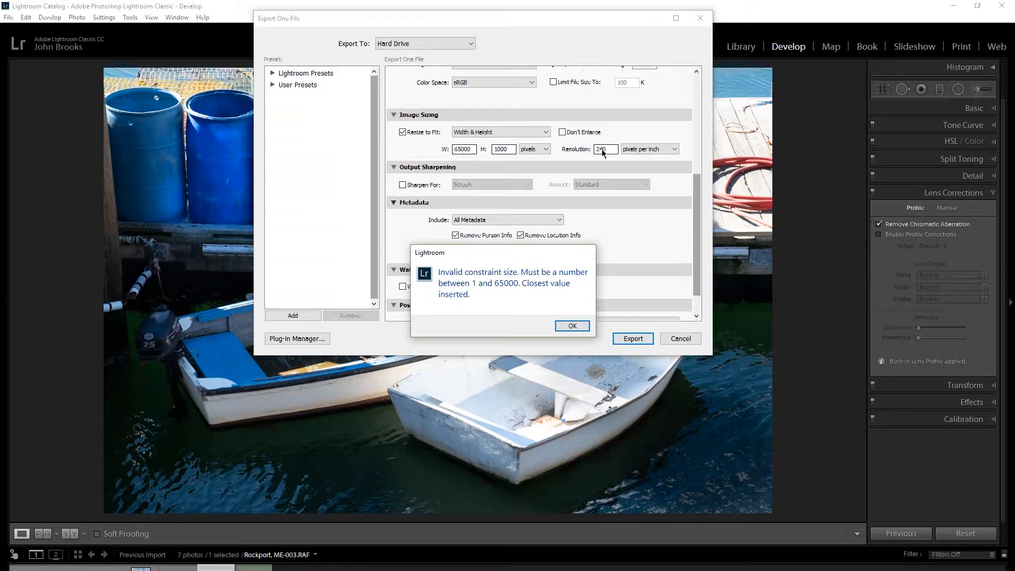
pyautogui.click(605, 151)
pyautogui.click(560, 327)
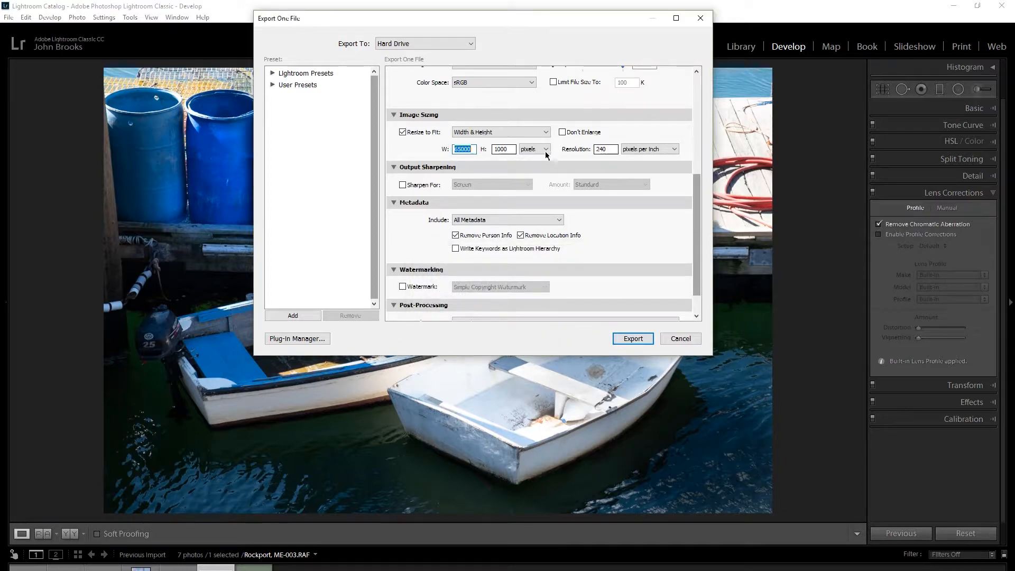
# Set the export resize dimensions to 1920 pixels wide and 1080 pixels high.
pyautogui.write('19')
pyautogui.write('20')
pyautogui.doubleClick(500, 150)
pyautogui.write('1080')
pyautogui.doubleClick(606, 149)
# Enable output sharpening for screen with the High amount and disable the removal of person and location info.
pyautogui.click(401, 185)
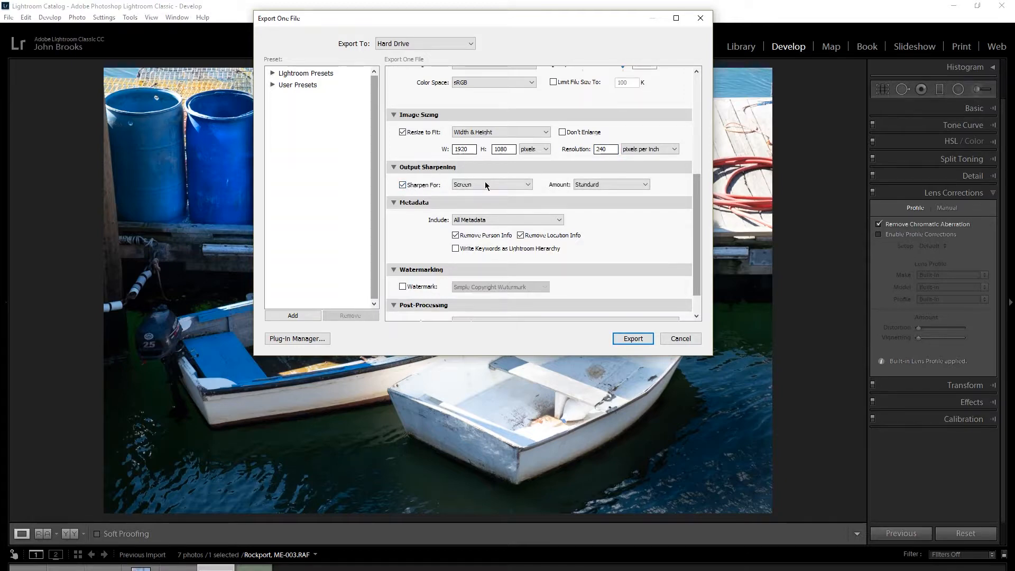
pyautogui.click(604, 182)
pyautogui.click(617, 221)
pyautogui.click(456, 236)
pyautogui.click(520, 235)
pyautogui.scroll(-1, 519, 229)
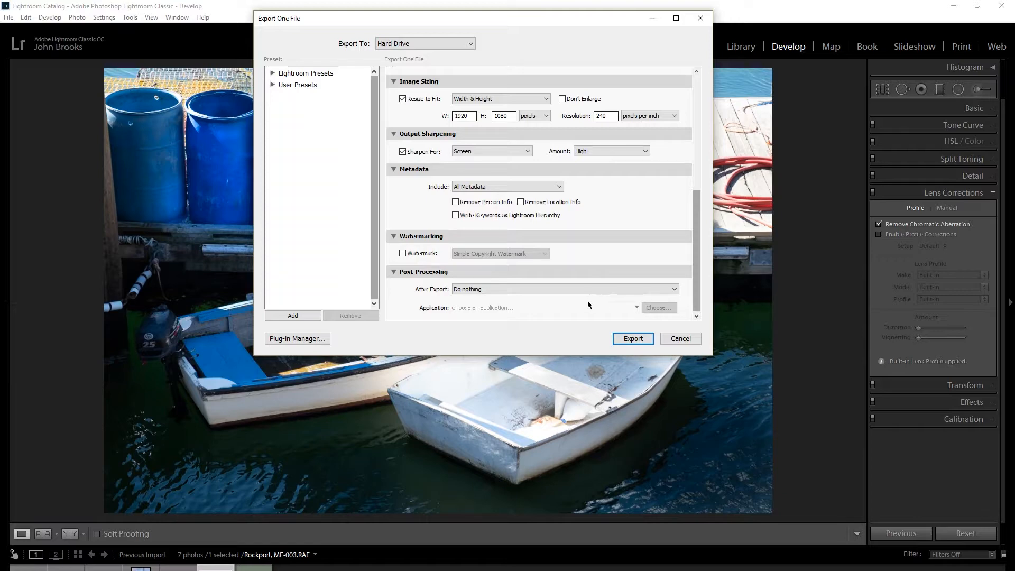
# Save the export settings as a preset named "river bend resizing" in the User Presets folder.
pyautogui.click(287, 315)
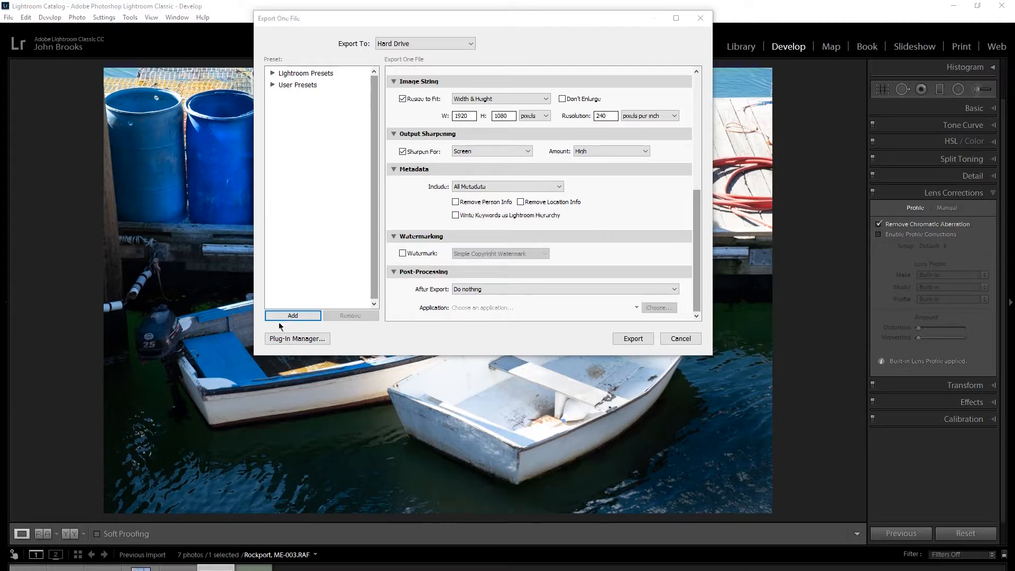
pyautogui.click(276, 316)
pyautogui.moveTo(0, 151); pyautogui.dragTo(298, 213)
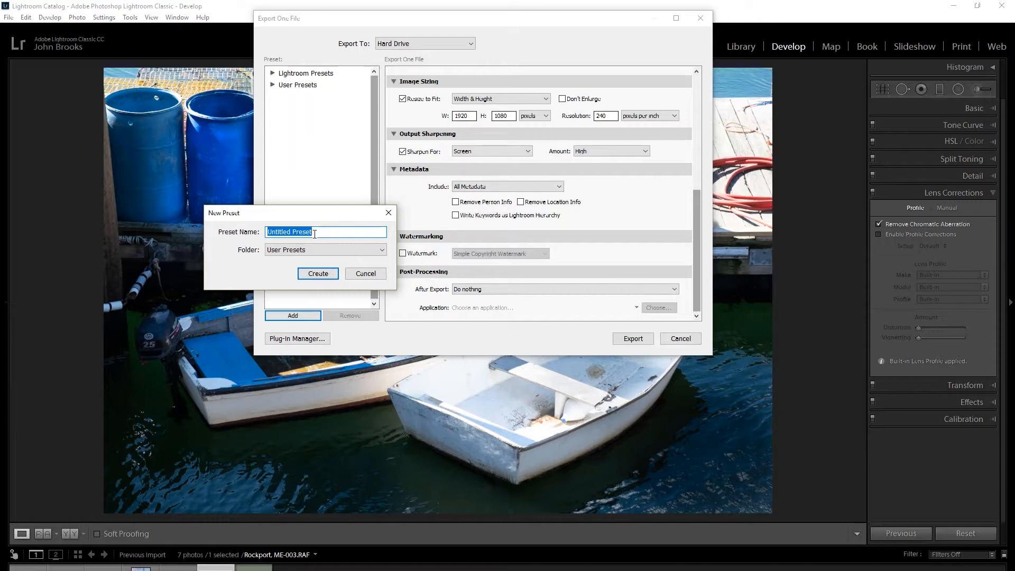
pyautogui.write('rM')
pyautogui.write('er ben')
pyautogui.write('d re')
pyautogui.write('s')
pyautogui.write('izing')
pyautogui.click(380, 253)
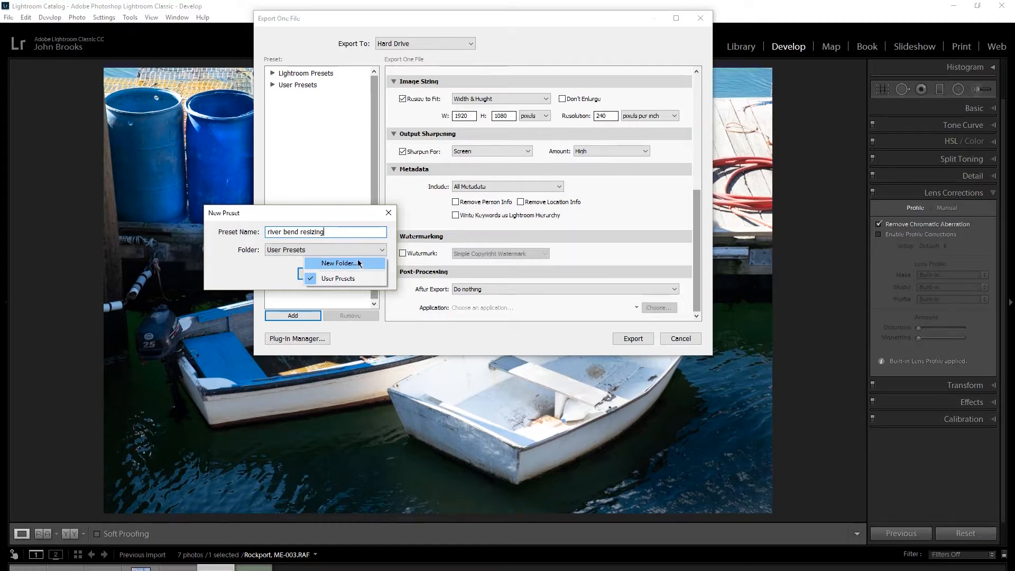
pyautogui.click(268, 277)
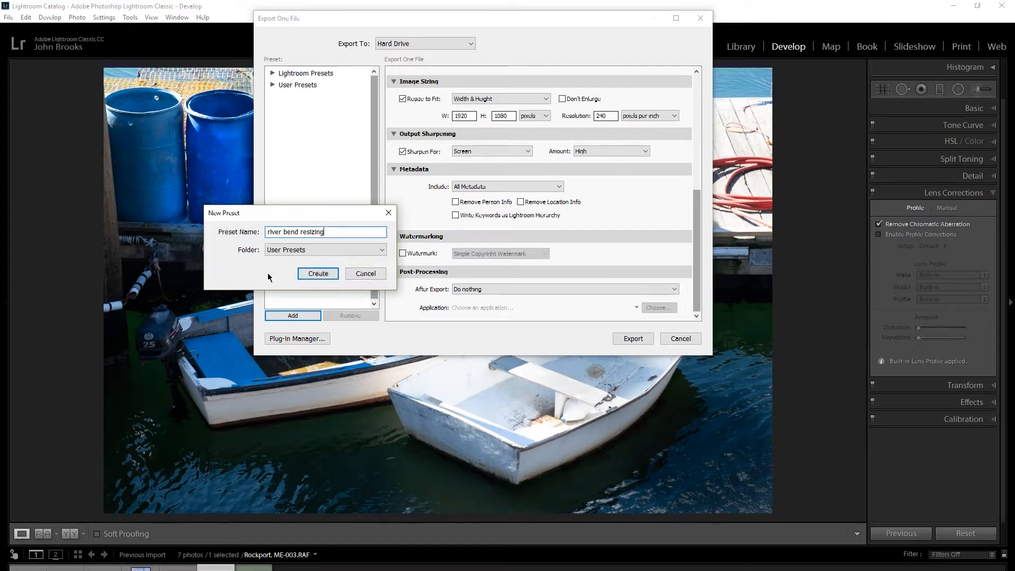
pyautogui.click(317, 274)
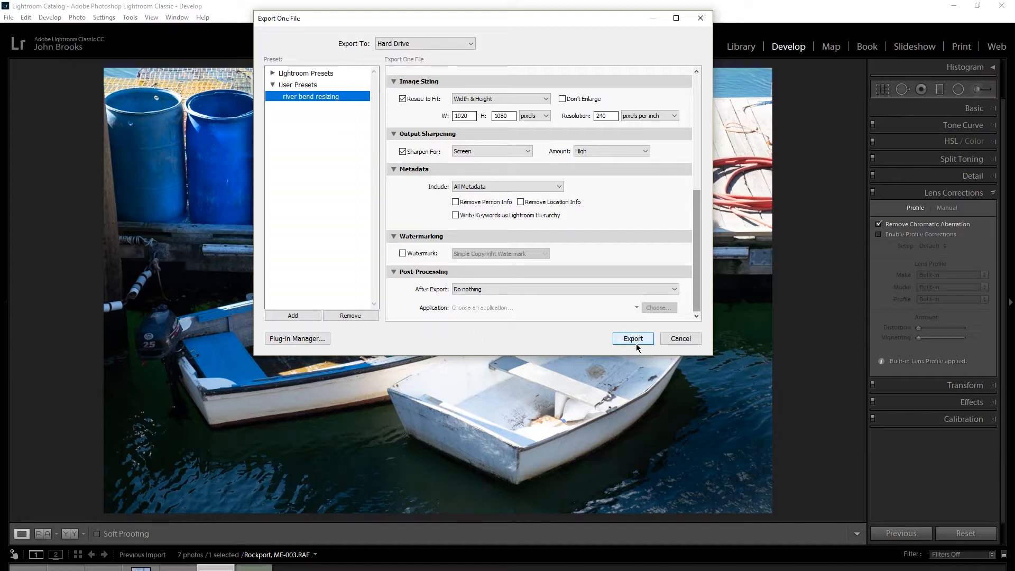
# Cancel and reopen the export settings, then export the boats photo with Resize to Fit turned off.
pyautogui.click(673, 340)
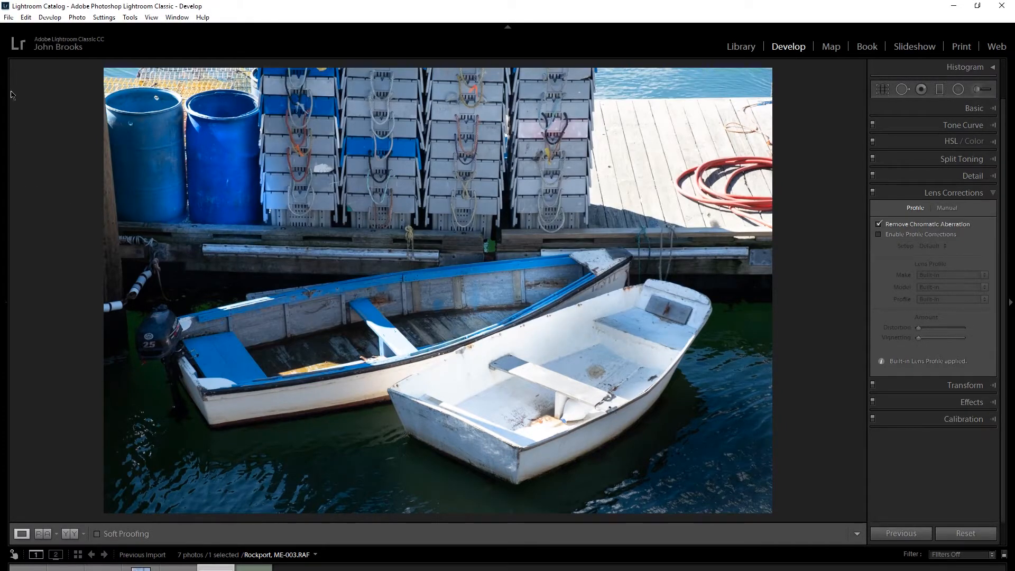
pyautogui.click(9, 19)
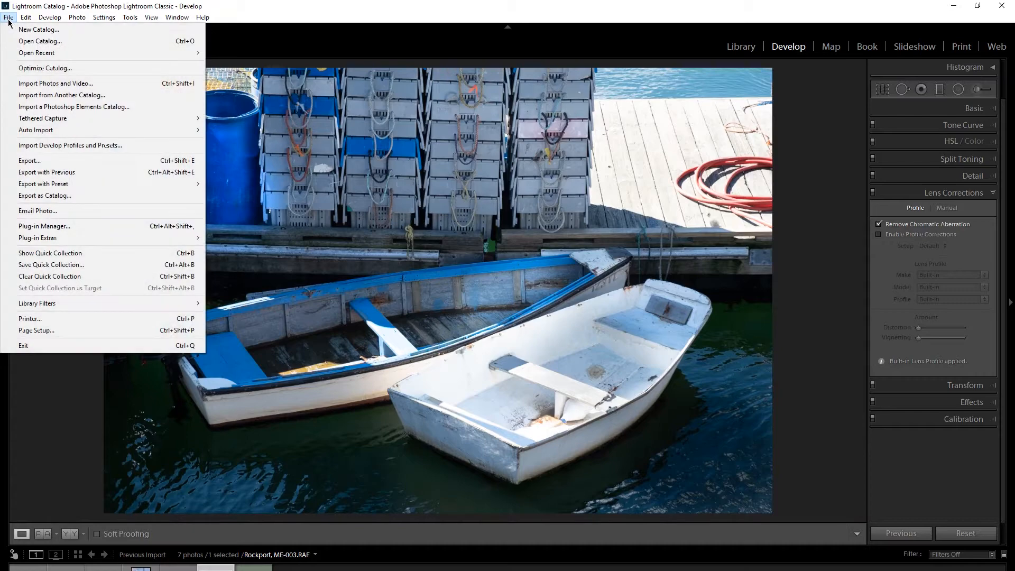
pyautogui.click(39, 162)
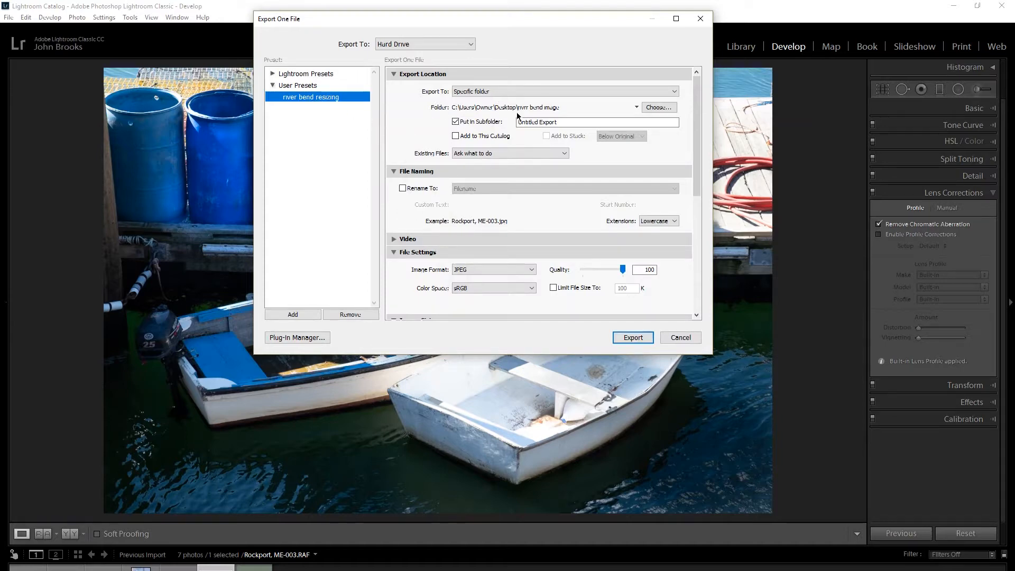
pyautogui.scroll(-5, 564, 179)
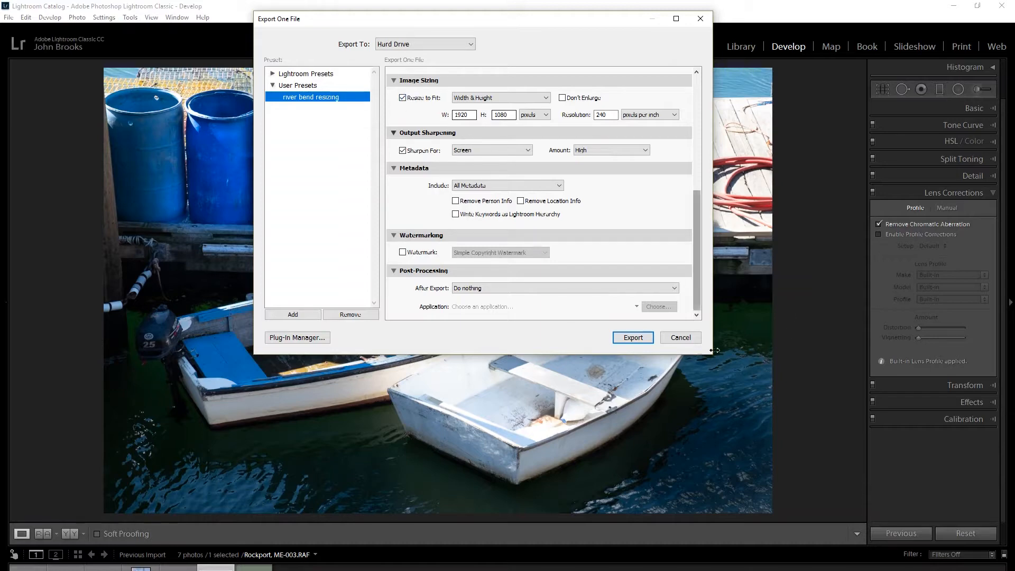
pyautogui.click(403, 98)
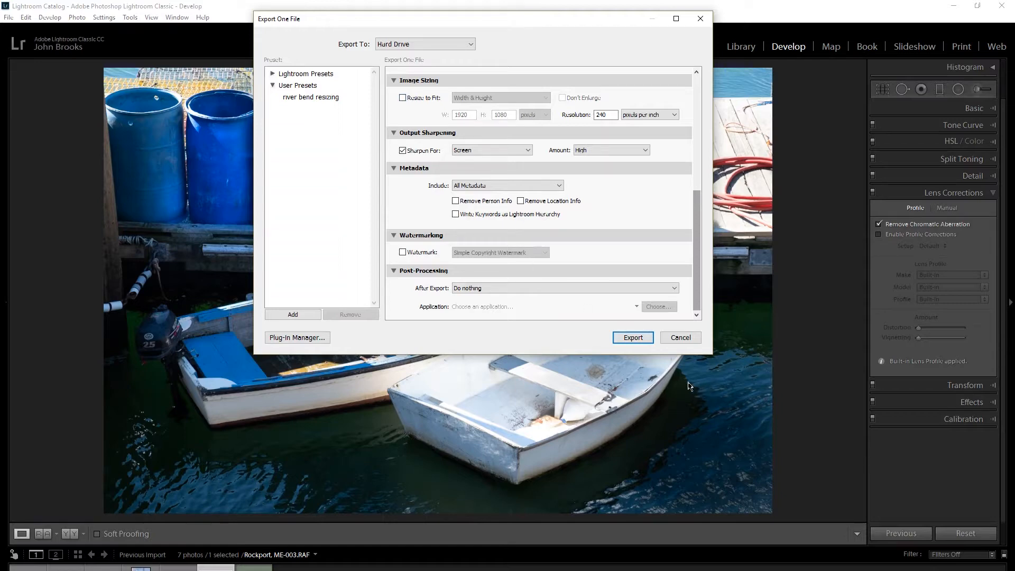
pyautogui.click(634, 339)
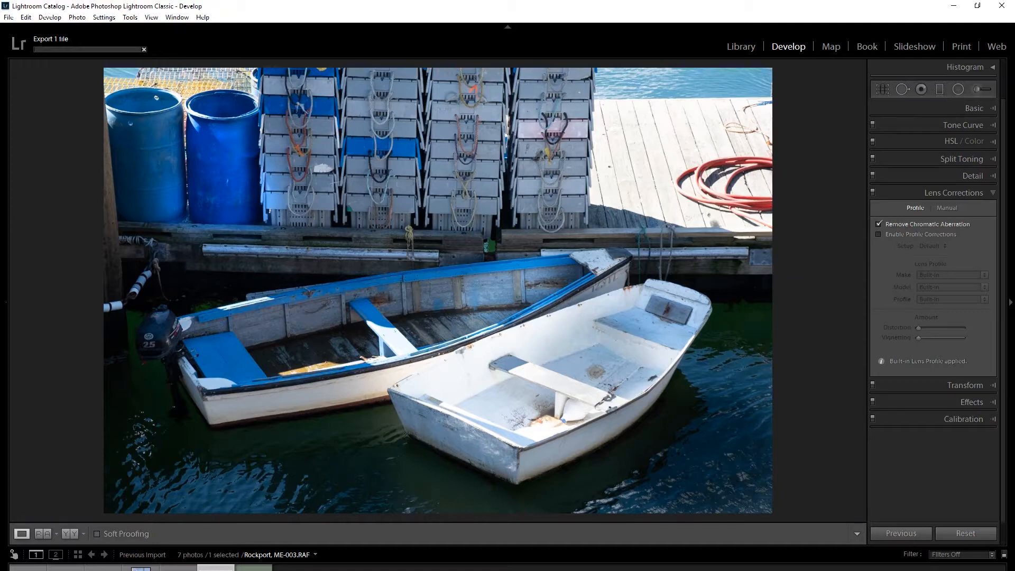
# Reopen the export settings and apply the "river bend resizing" user preset.
pyautogui.click(7, 18)
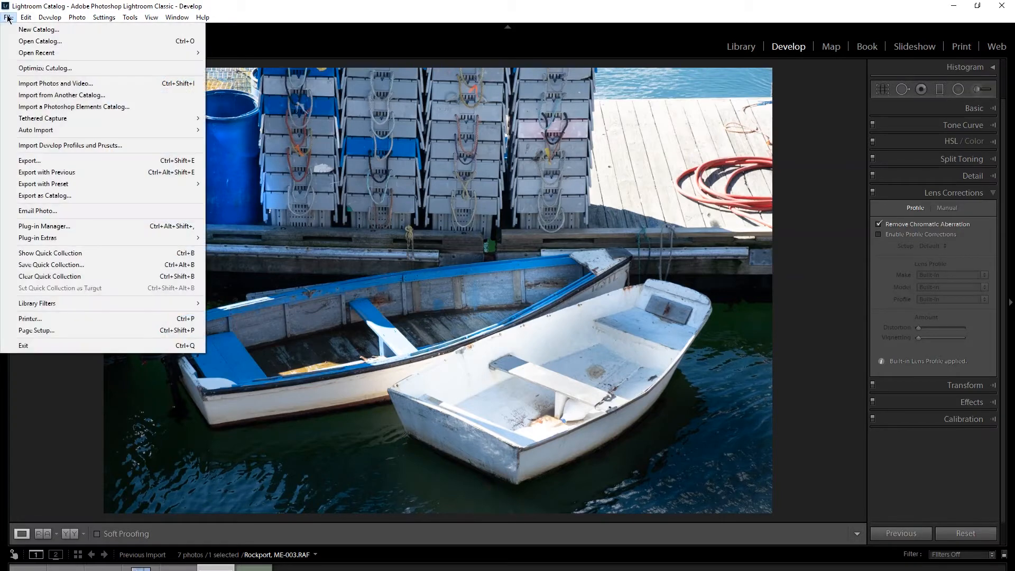
pyautogui.click(68, 161)
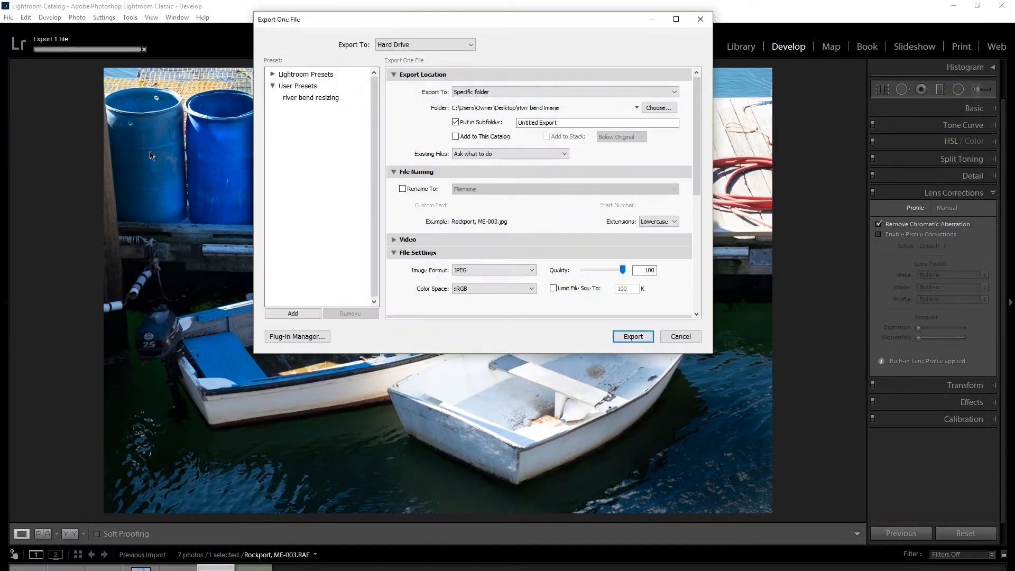
pyautogui.click(291, 100)
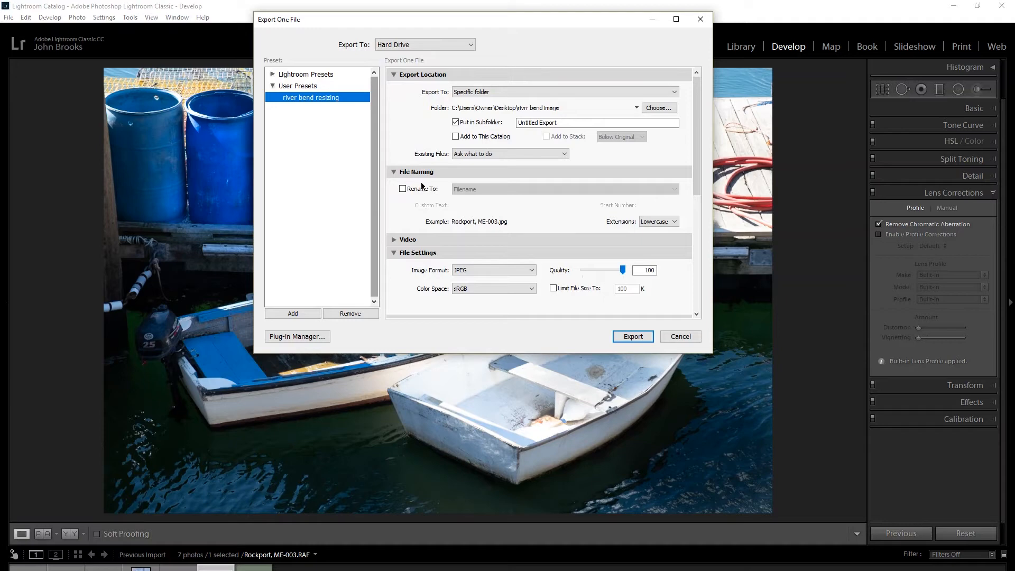
# Review the preset's export settings from export location through post-processing, and close them without exporting.
pyautogui.scroll(-5, 421, 184)
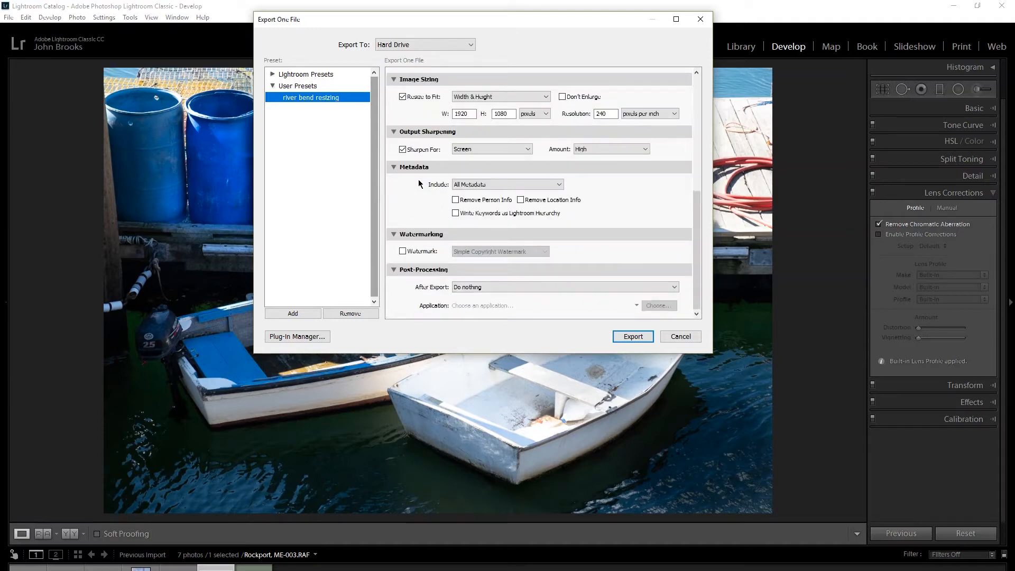
pyautogui.scroll(5, 419, 180)
pyautogui.scroll(-5, 423, 181)
pyautogui.scroll(5, 411, 104)
pyautogui.scroll(-5, 410, 103)
pyautogui.click(680, 337)
# Check the export choices available for the boats photo, reopen its full export settings and cancel them.
pyautogui.rightClick(385, 416)
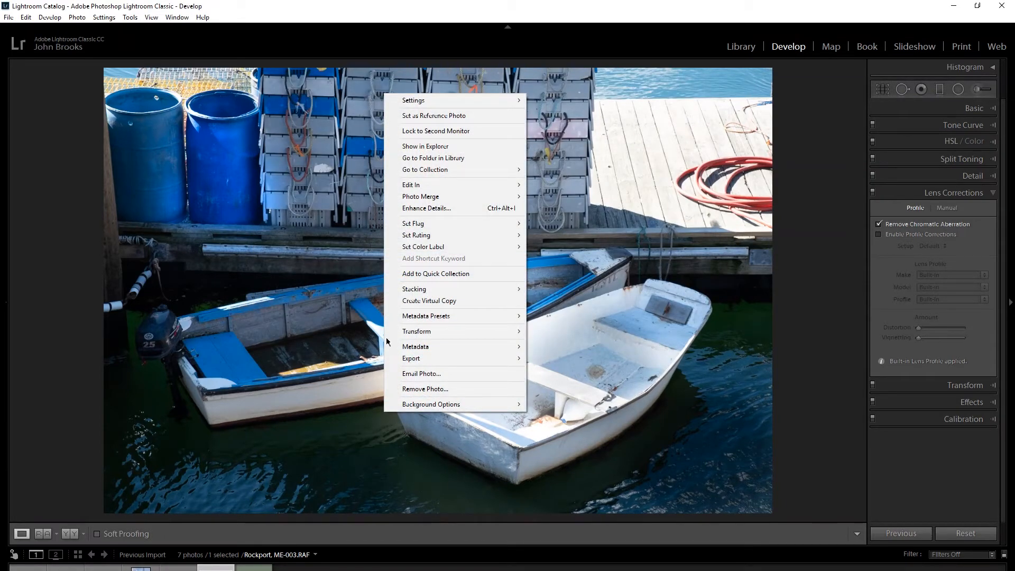
pyautogui.moveTo(418, 360)
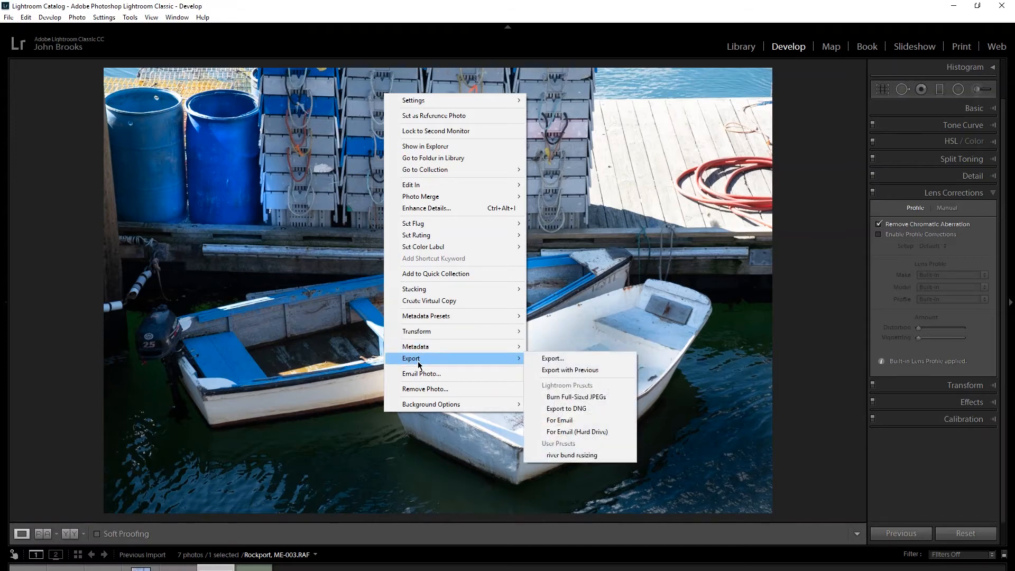
pyautogui.click(528, 359)
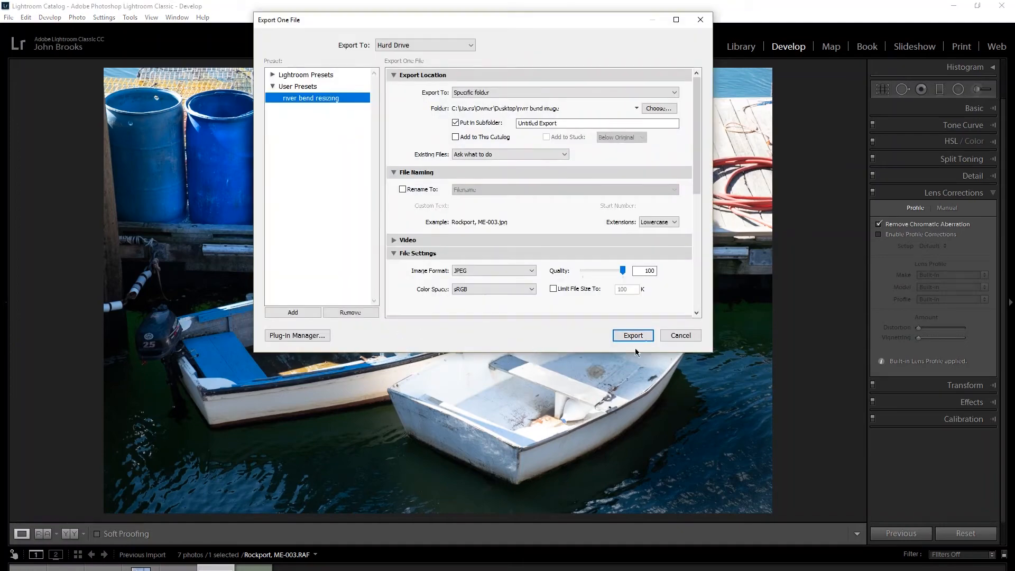
pyautogui.click(680, 336)
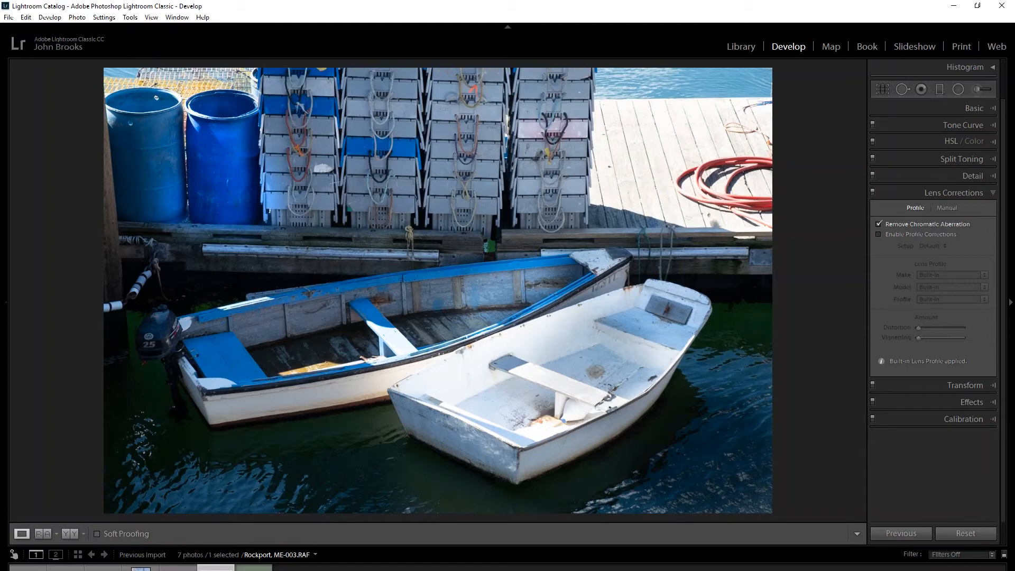
# Switch to the snowy tree photo Yellowstone-Day7-050.NEF and export it with the previous export settings.
pyautogui.click(253, 568)
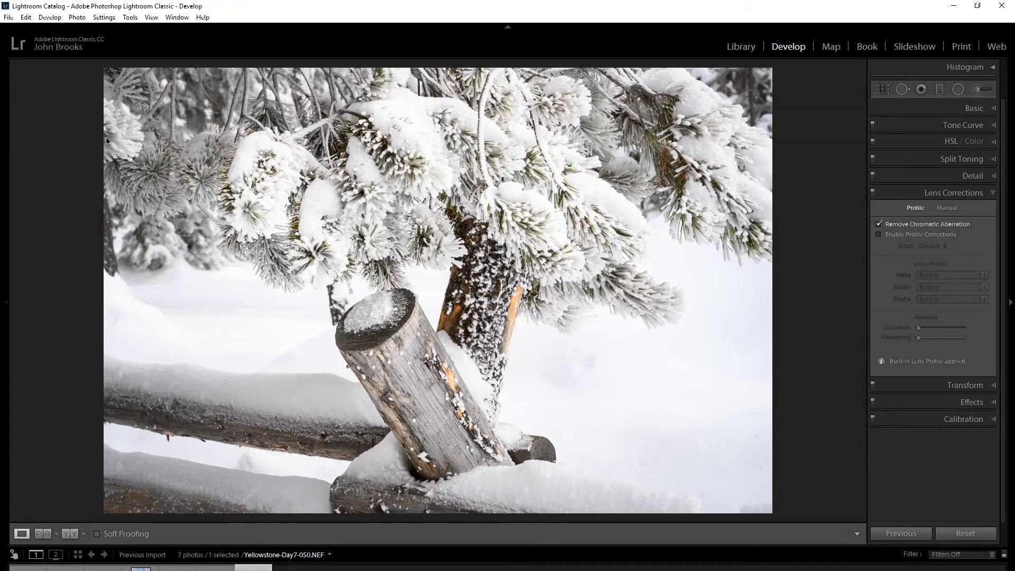
pyautogui.rightClick(394, 202)
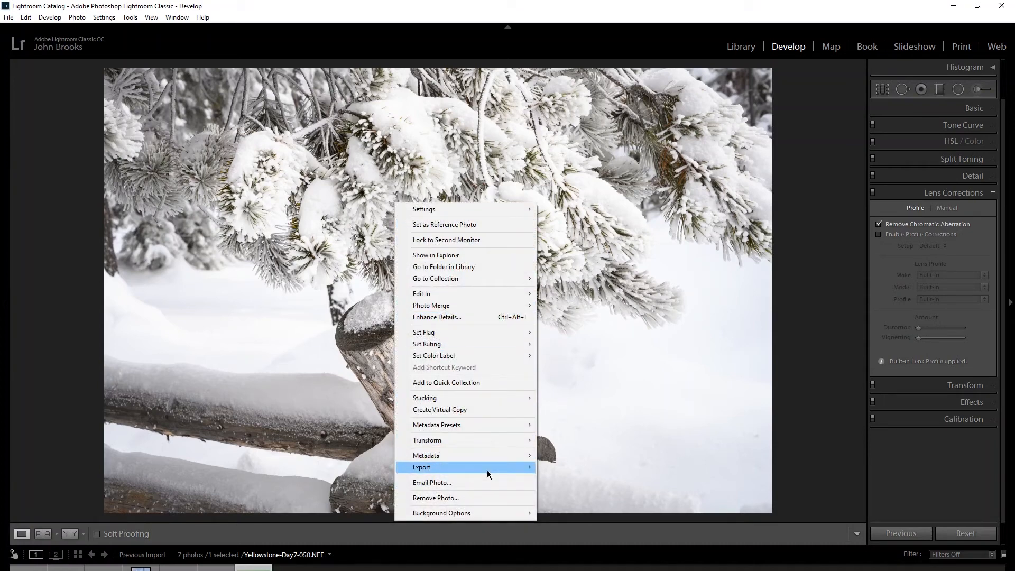
pyautogui.moveTo(480, 472)
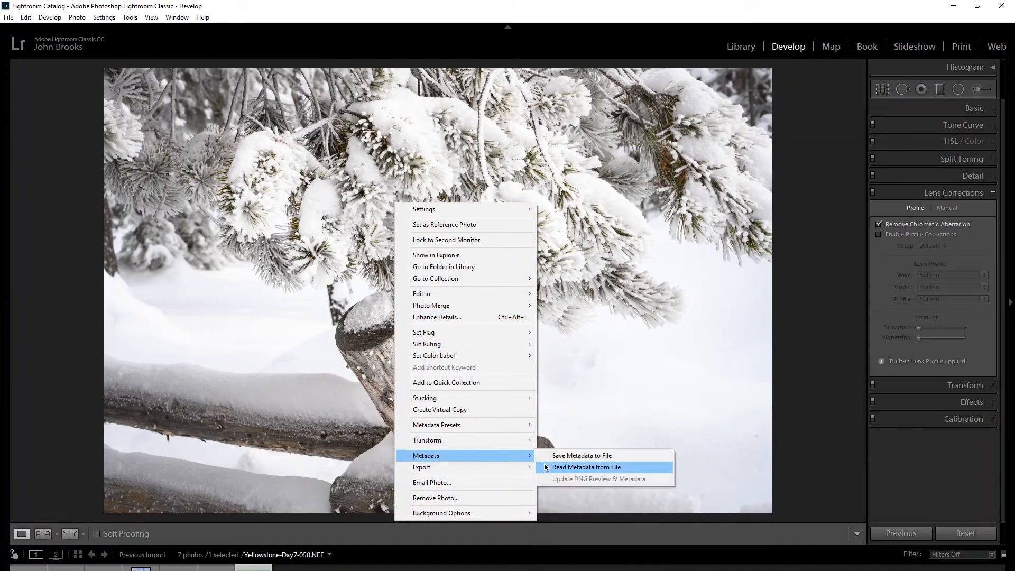
pyautogui.moveTo(526, 472)
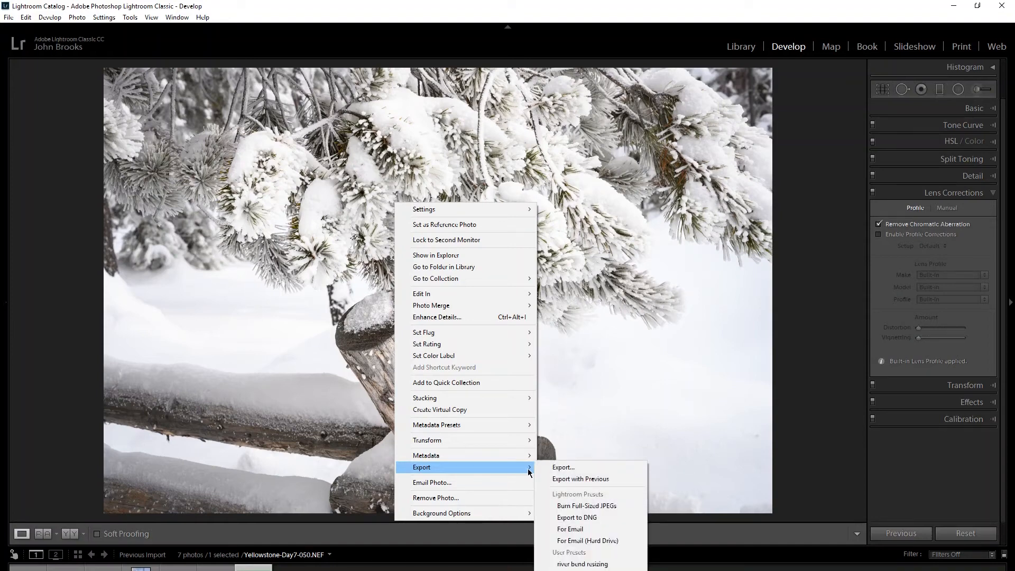
pyautogui.click(561, 480)
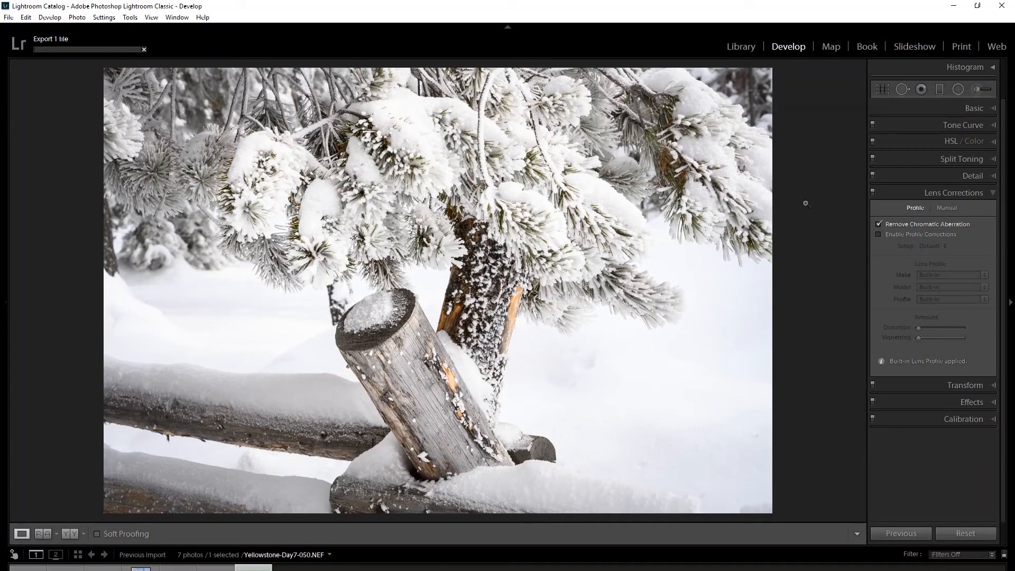
# Start the Crop & Straighten tool on the snowy tree photo.
pyautogui.click(883, 90)
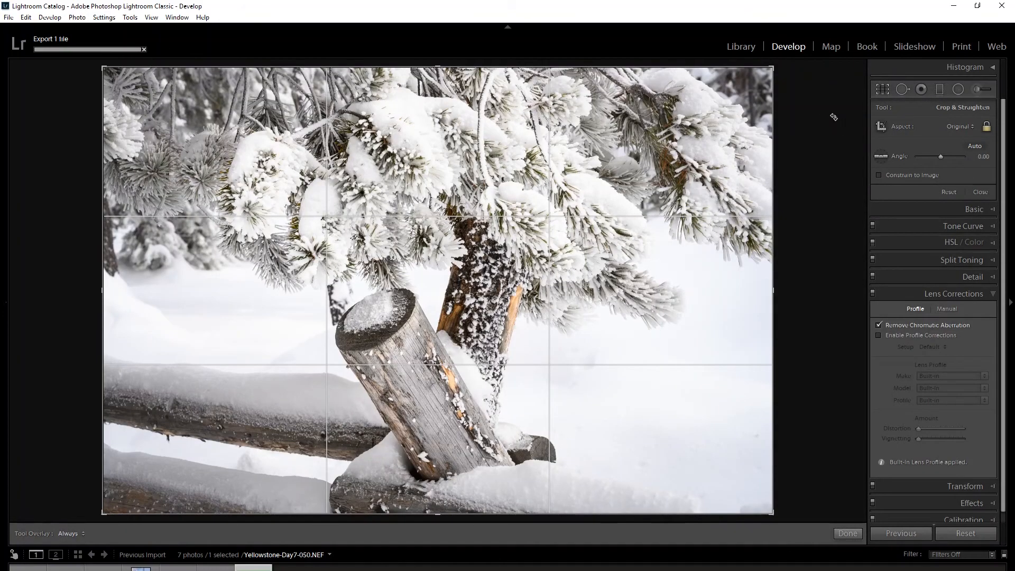